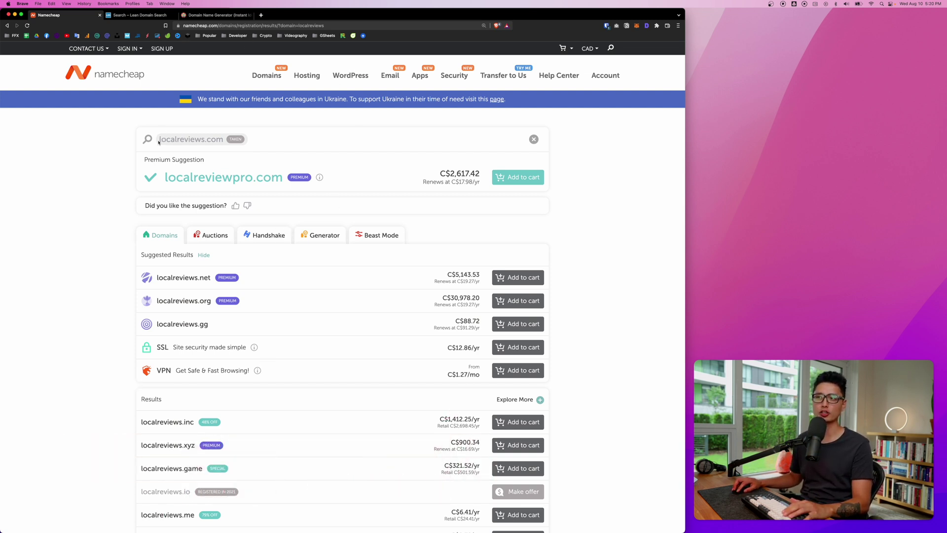
Confirm localreviews.com is taken in Namecheap and scroll through the other localreviews extensions.
{"action": "left_click_drag", "start_coordinate": [159, 142], "coordinate": [236, 146]}
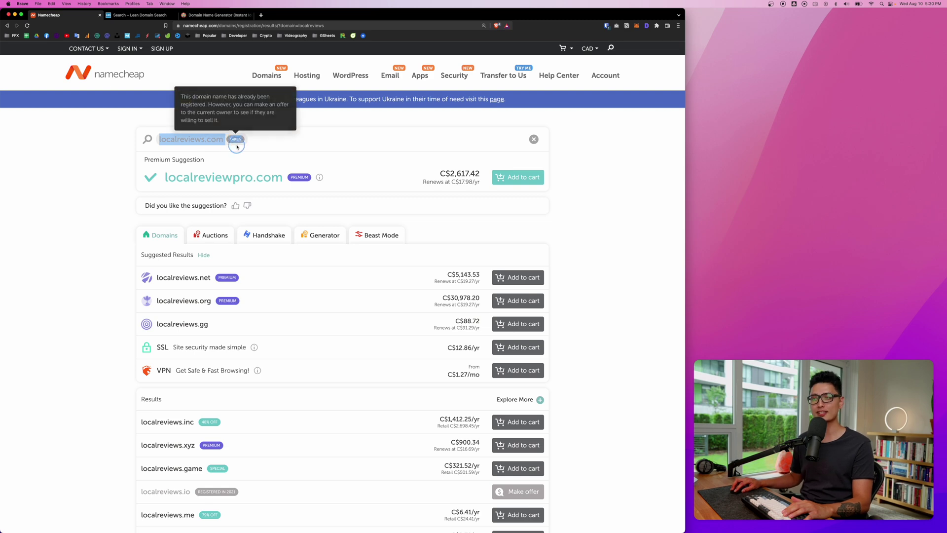
{"action": "scroll", "coordinate": [180, 271], "scroll_direction": "down", "scroll_amount": 5}
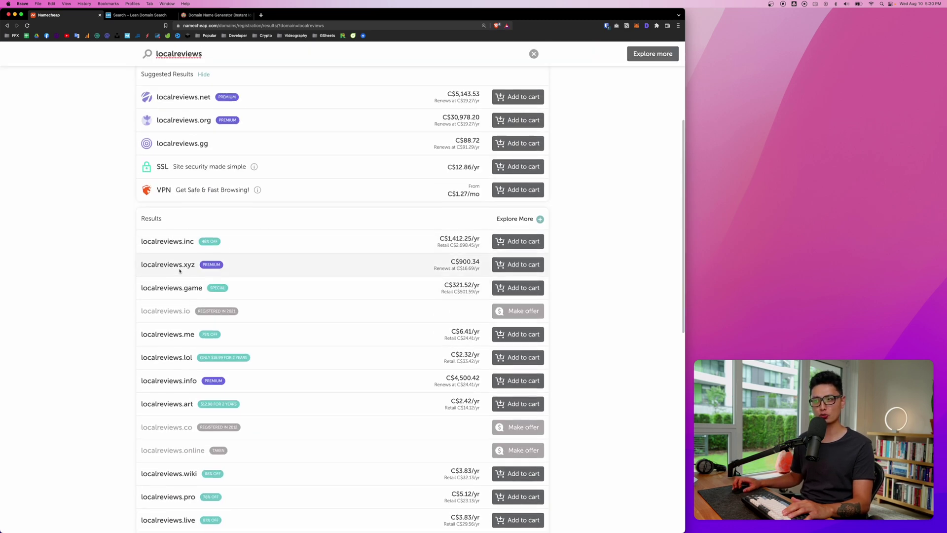
{"action": "scroll", "coordinate": [180, 270], "scroll_direction": "down", "scroll_amount": 4}
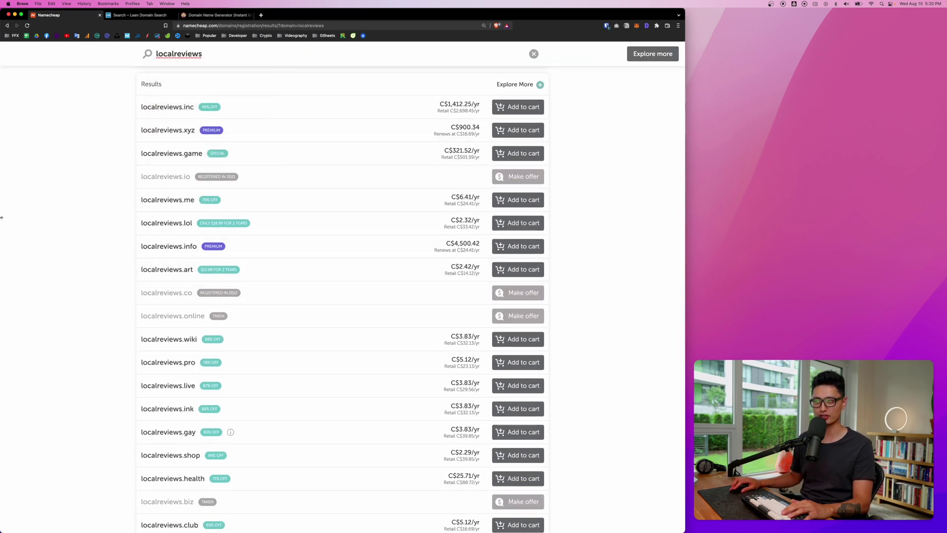
{"action": "key", "text": "ctrl+Tab"}
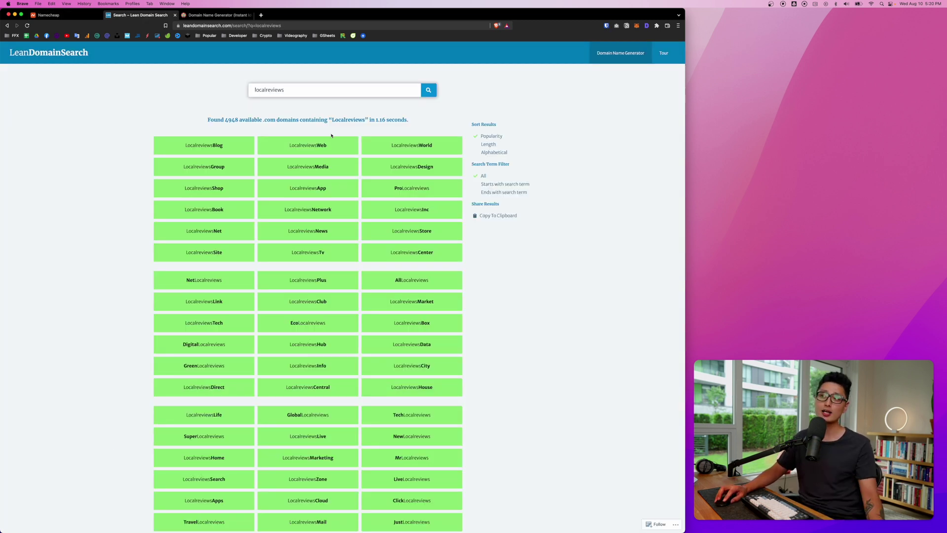
Open LocalreviewsBlog.com's registration options in Lean Domain Search to confirm it is still available.
{"action": "left_click_drag", "start_coordinate": [254, 89], "coordinate": [379, 97]}
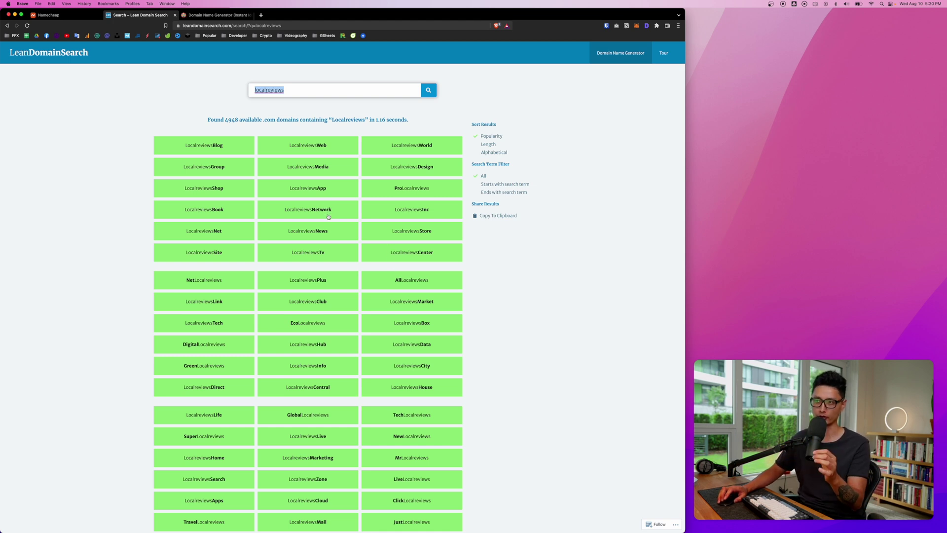
{"action": "left_click", "coordinate": [209, 148], "text": "super"}
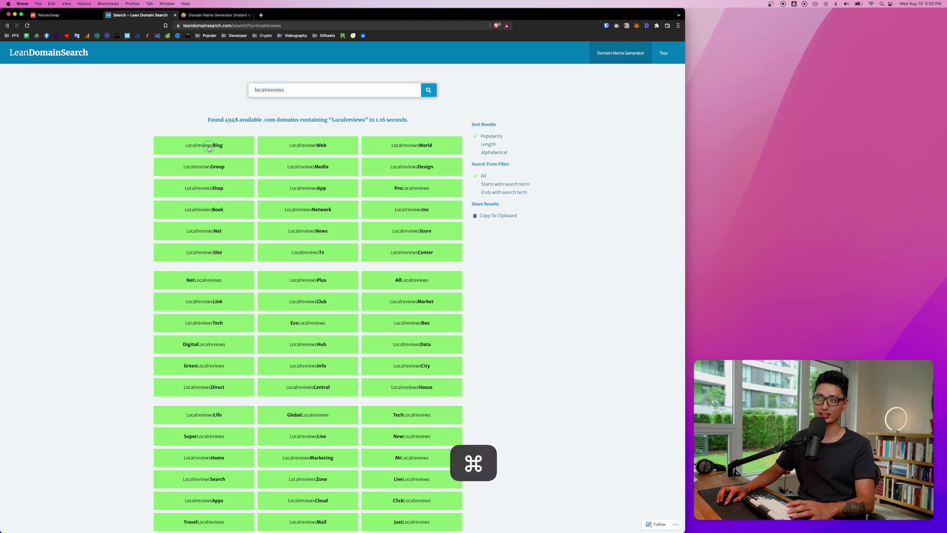
{"action": "left_click_drag", "start_coordinate": [285, 238], "coordinate": [433, 256]}
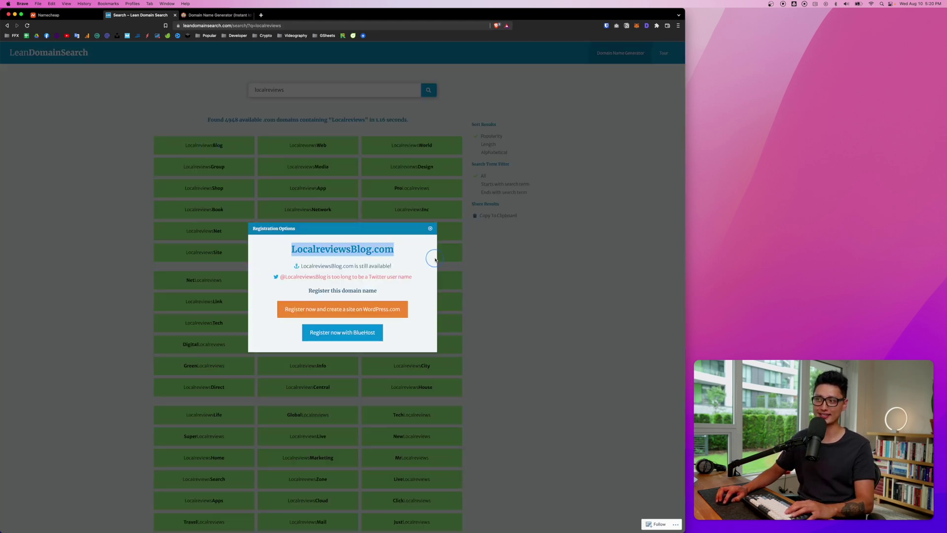
{"action": "key", "text": "super+1"}
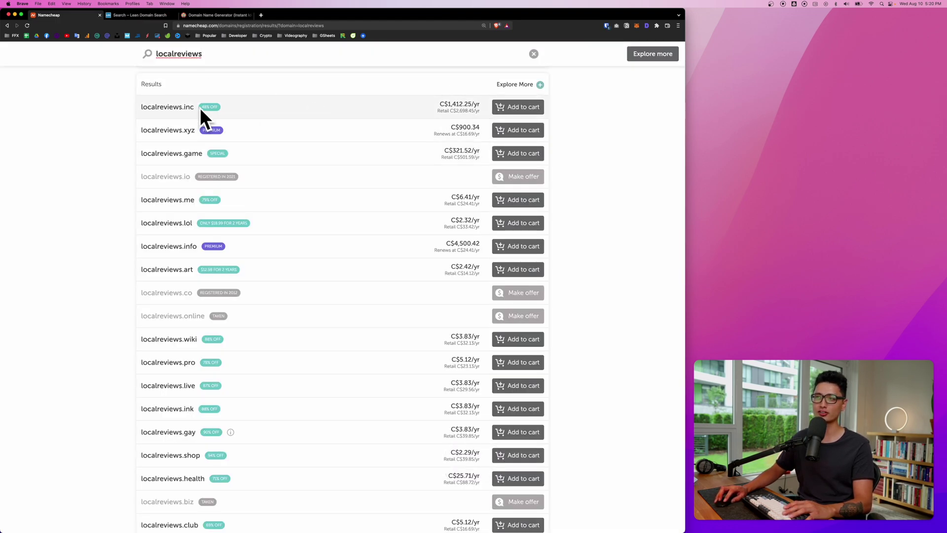
{"action": "key", "text": "super+3"}
Rerun the DomainWheel search for localreviews.
{"action": "scroll", "coordinate": [209, 56], "scroll_direction": "up", "scroll_amount": 2}
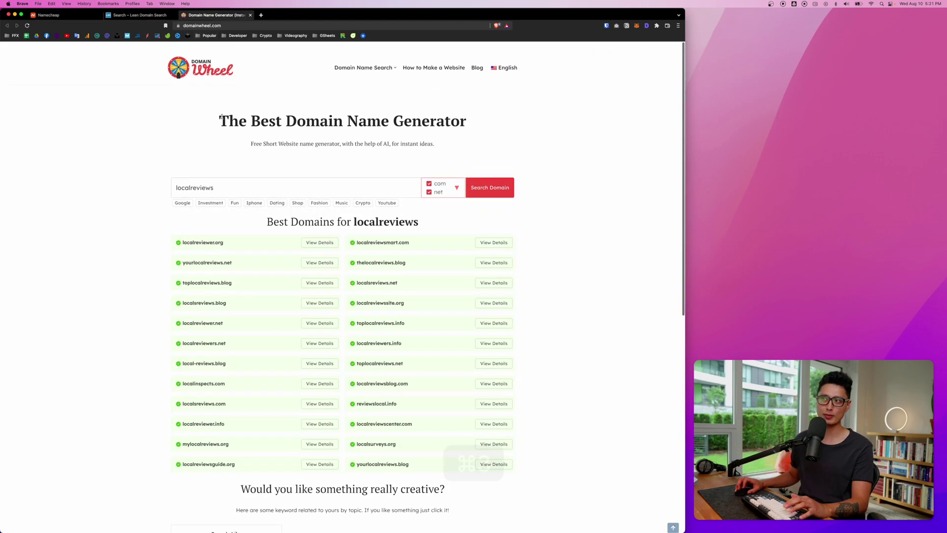
{"action": "left_click", "coordinate": [246, 178]}
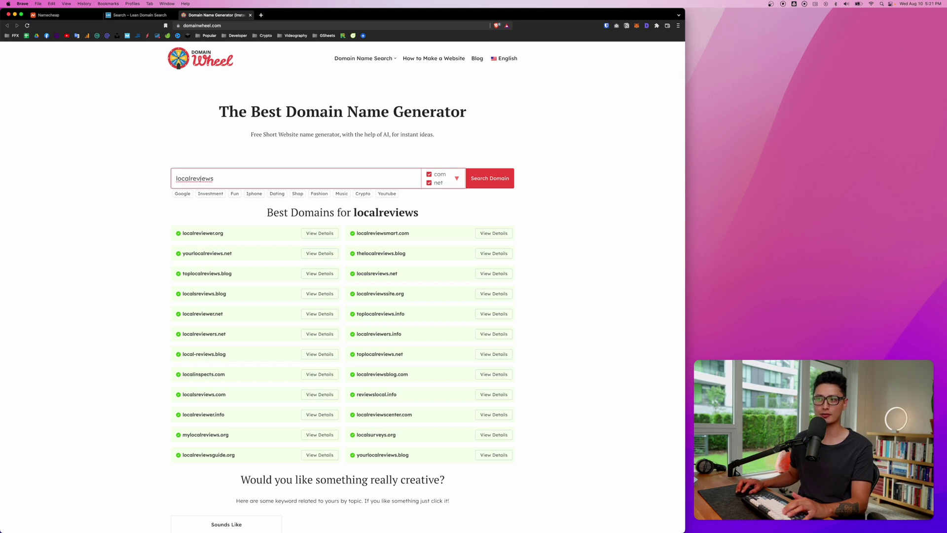
{"action": "double_click", "coordinate": [171, 179]}
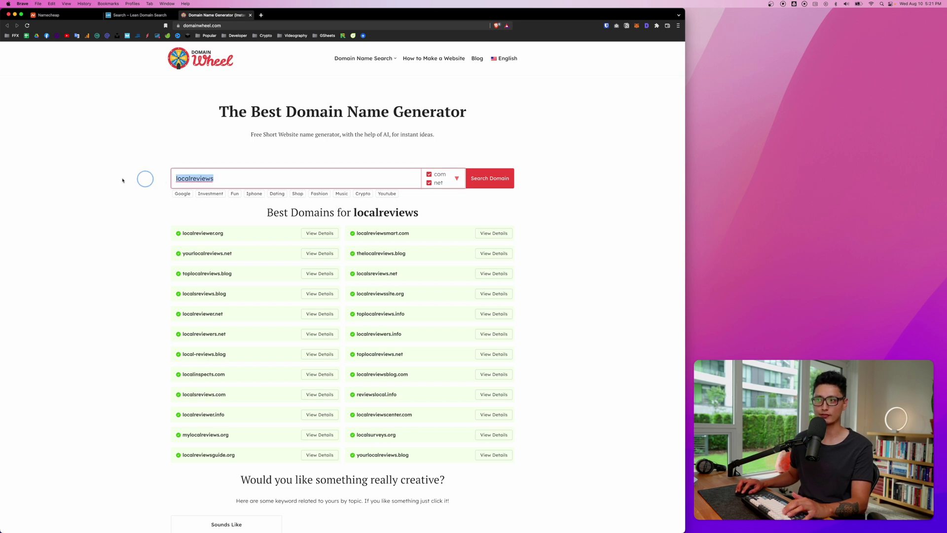
{"action": "left_click", "coordinate": [490, 178]}
Uncheck the net, info, blog and org extensions so only .com suggestions remain.
{"action": "scroll", "coordinate": [229, 261], "scroll_direction": "up", "scroll_amount": 2}
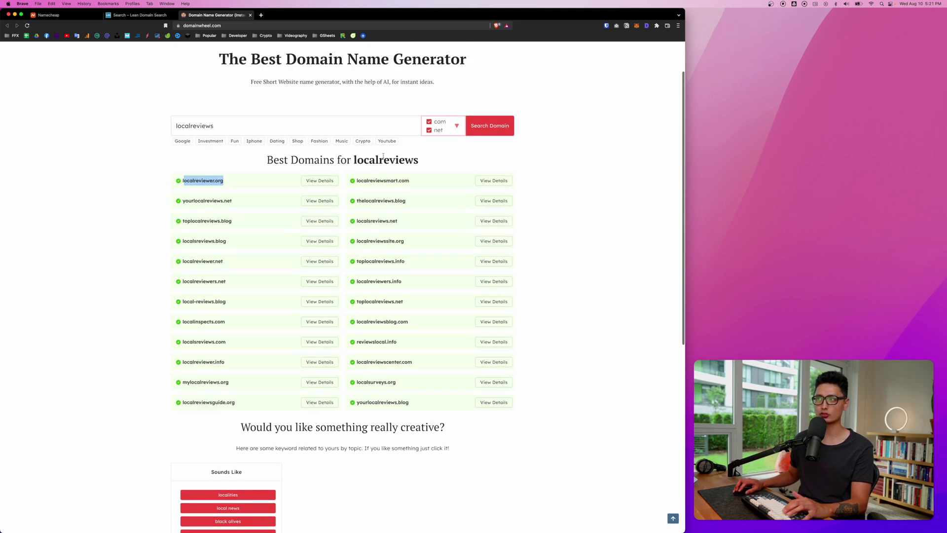
{"action": "left_click", "coordinate": [429, 130]}
{"action": "left_click", "coordinate": [429, 138]}
{"action": "left_click", "coordinate": [429, 147]}
{"action": "left_click", "coordinate": [429, 155]}
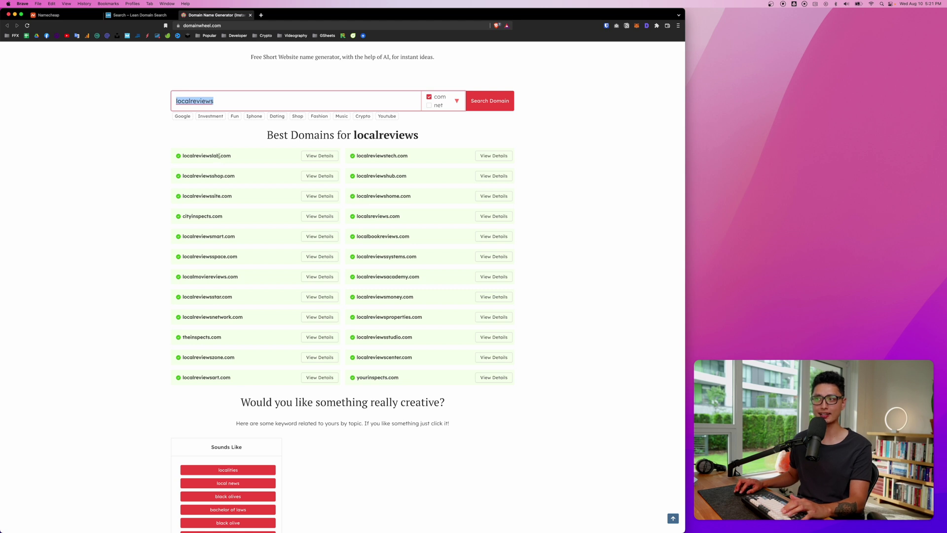
{"action": "left_click", "coordinate": [212, 157]}
{"action": "left_click_drag", "start_coordinate": [212, 157], "coordinate": [225, 176]}
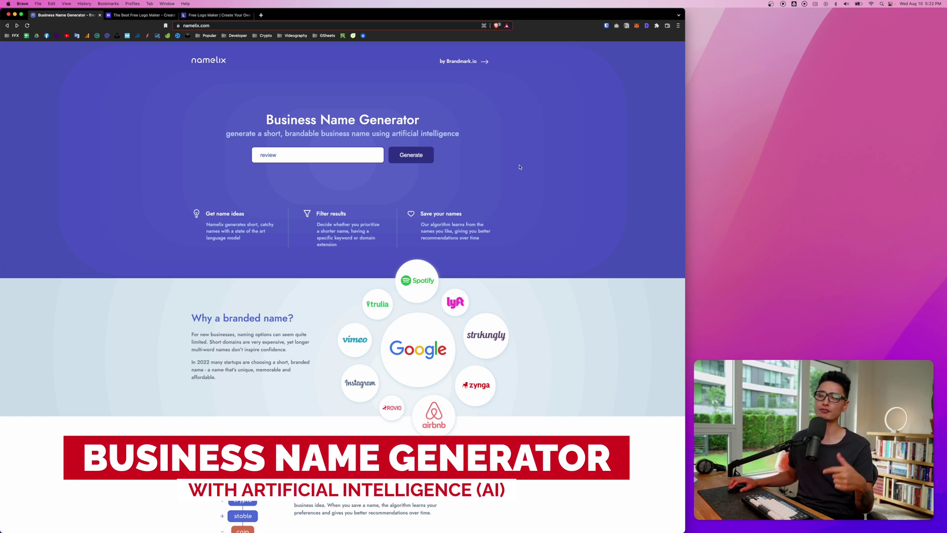
Hide the bookmarks bar and generate Namelix names for 'review' at Medium randomness.
{"action": "key", "text": "super+shift+b"}
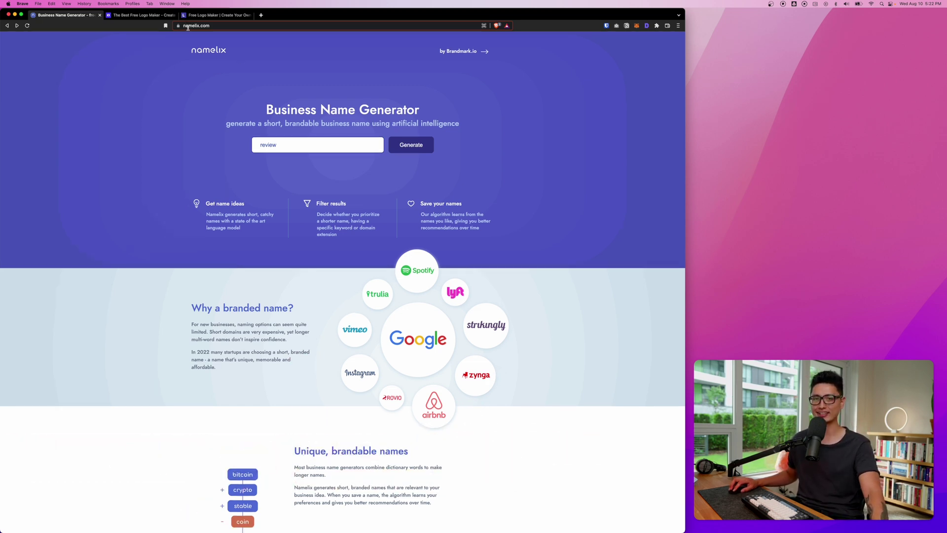
{"action": "double_click", "coordinate": [284, 145]}
{"action": "left_click", "coordinate": [412, 149]}
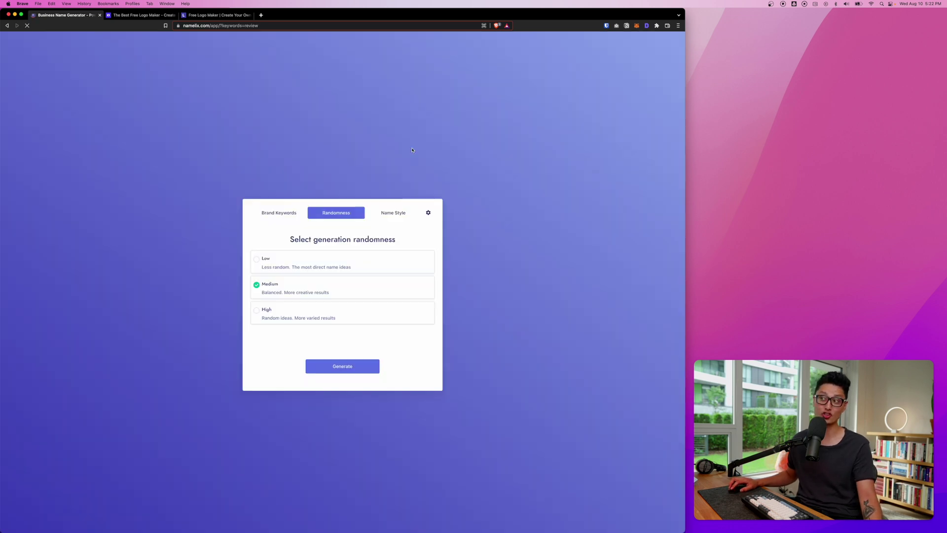
{"action": "scroll", "coordinate": [325, 314], "scroll_direction": "up", "scroll_amount": 10}
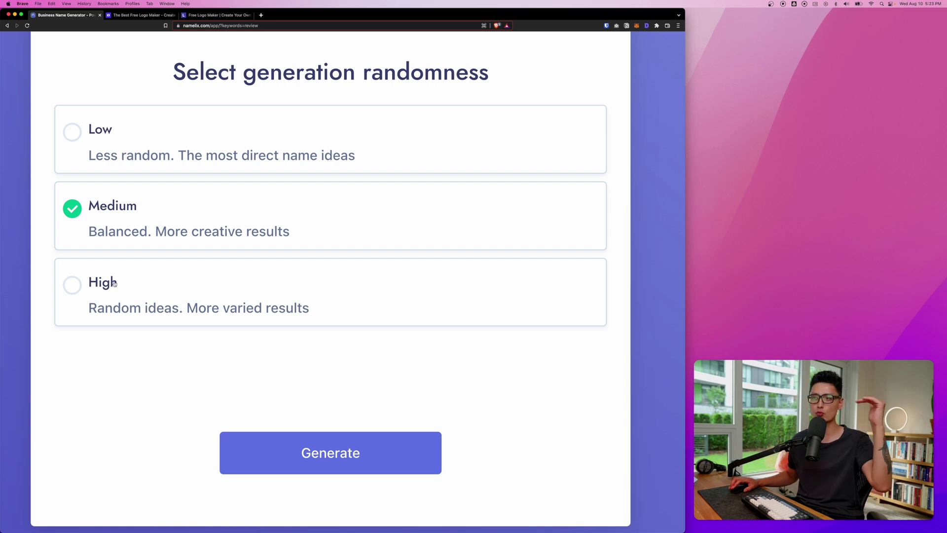
{"action": "scroll", "coordinate": [148, 200], "scroll_direction": "up", "scroll_amount": 1}
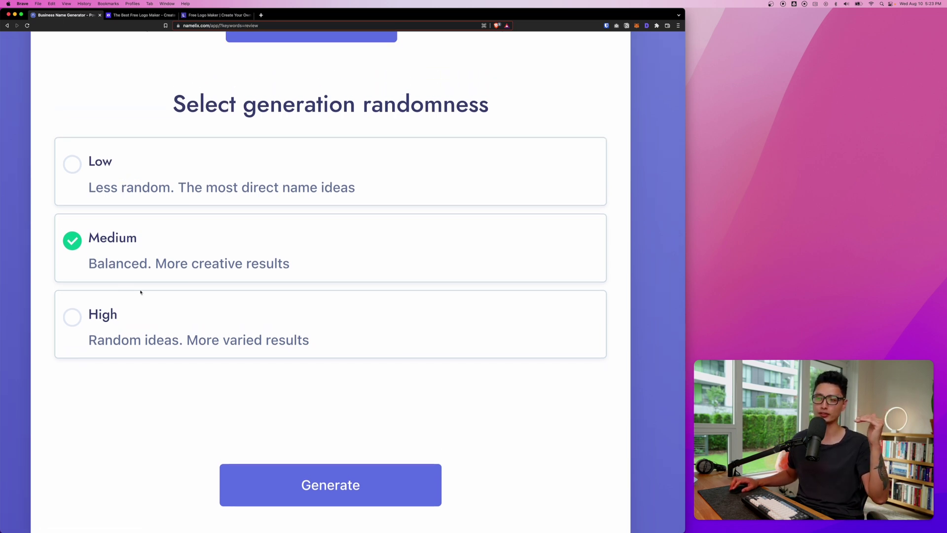
{"action": "left_click", "coordinate": [309, 475]}
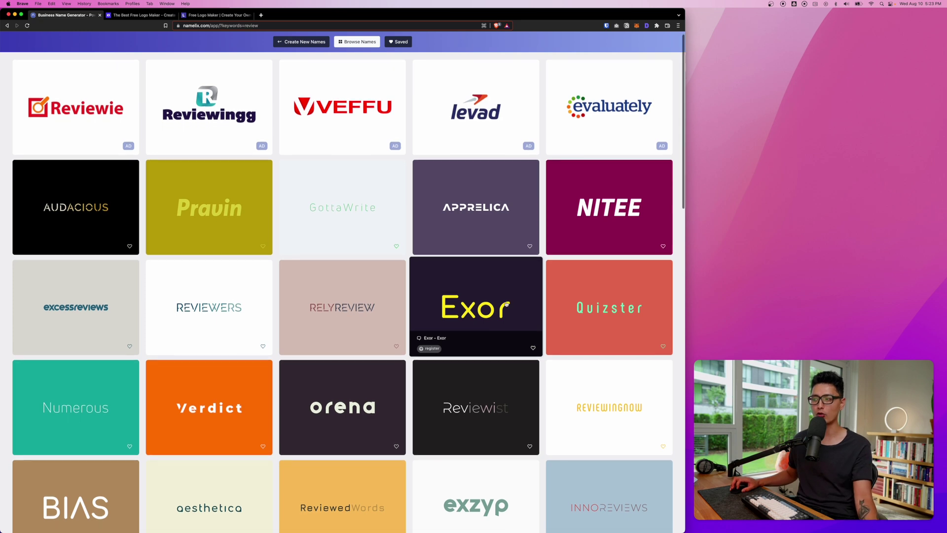
Scroll through the Namelix name grid and open reviewnology as a Brandmark logo.
{"action": "scroll", "coordinate": [458, 306], "scroll_direction": "down", "scroll_amount": 3}
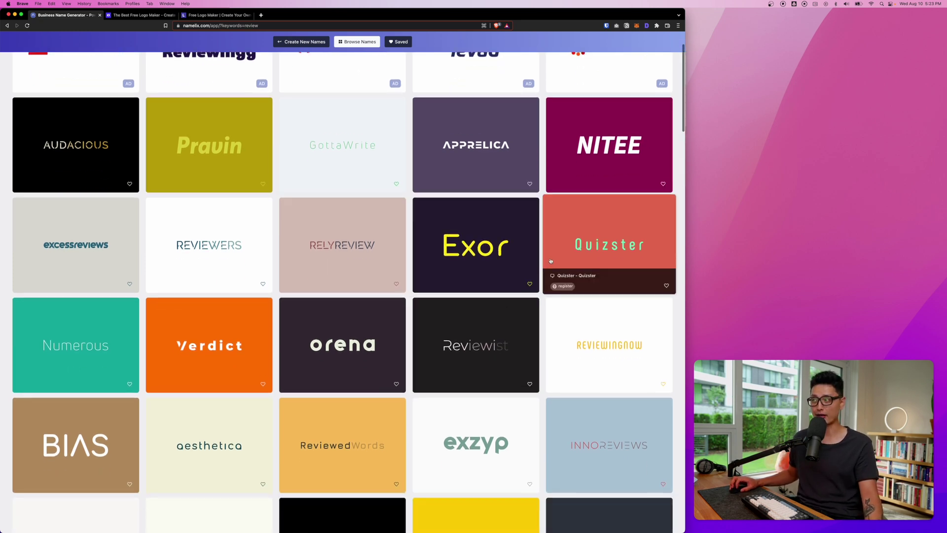
{"action": "scroll", "coordinate": [548, 196], "scroll_direction": "down", "scroll_amount": 8}
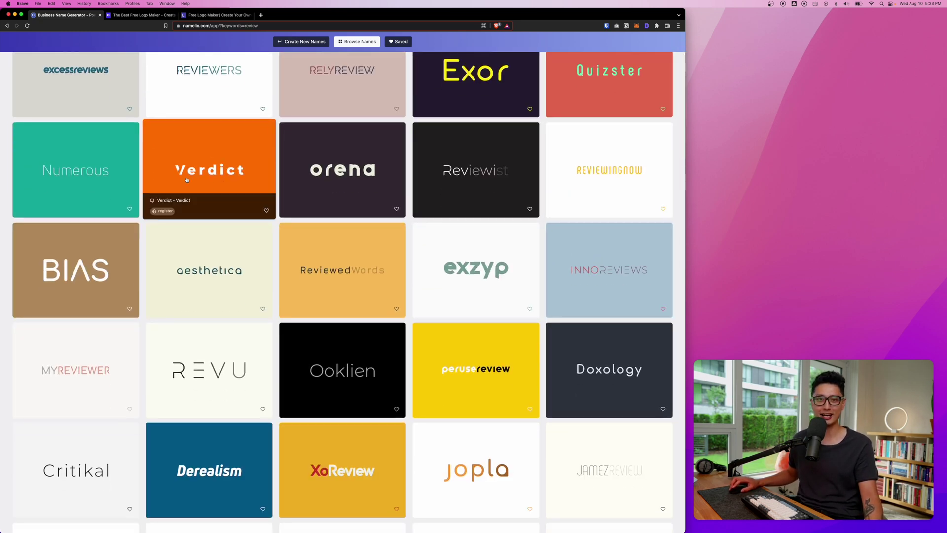
{"action": "scroll", "coordinate": [267, 252], "scroll_direction": "down", "scroll_amount": 10}
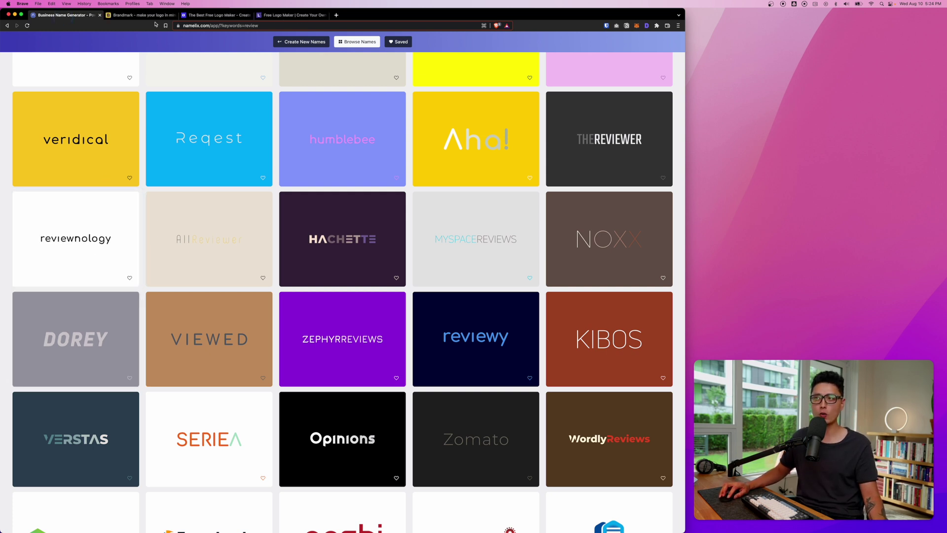
{"action": "left_click", "coordinate": [148, 15]}
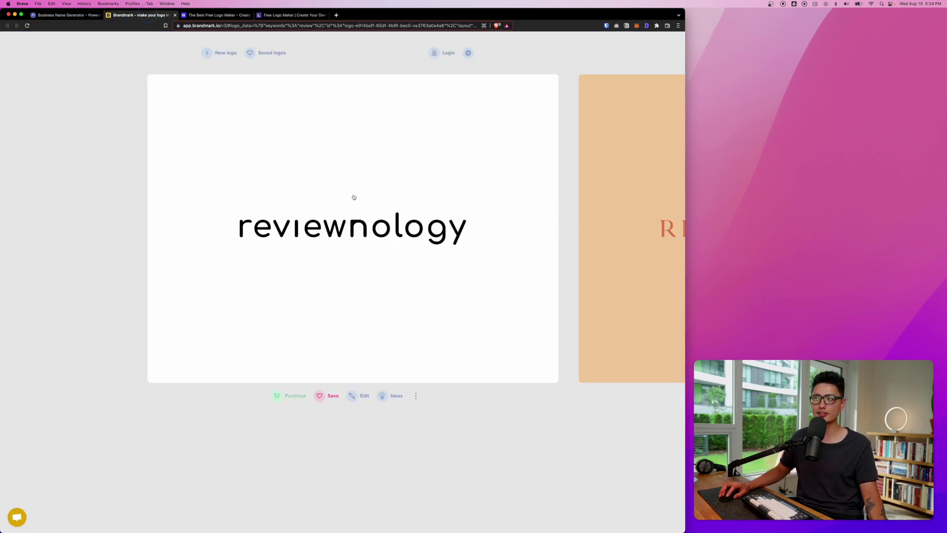
Browse three more reviewnology logo designs in Brandmark's carousel.
{"action": "left_click", "coordinate": [604, 220]}
{"action": "left_click", "coordinate": [587, 231]}
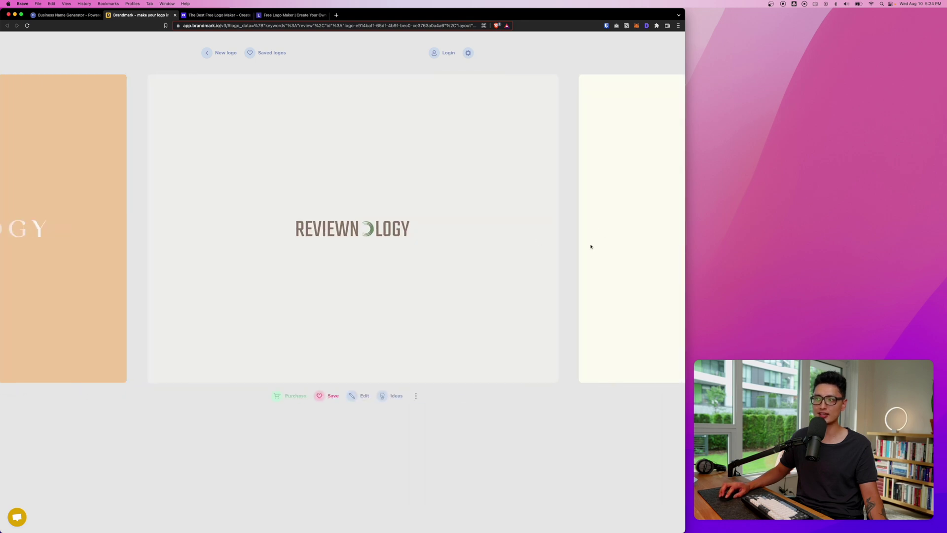
{"action": "left_click", "coordinate": [590, 247]}
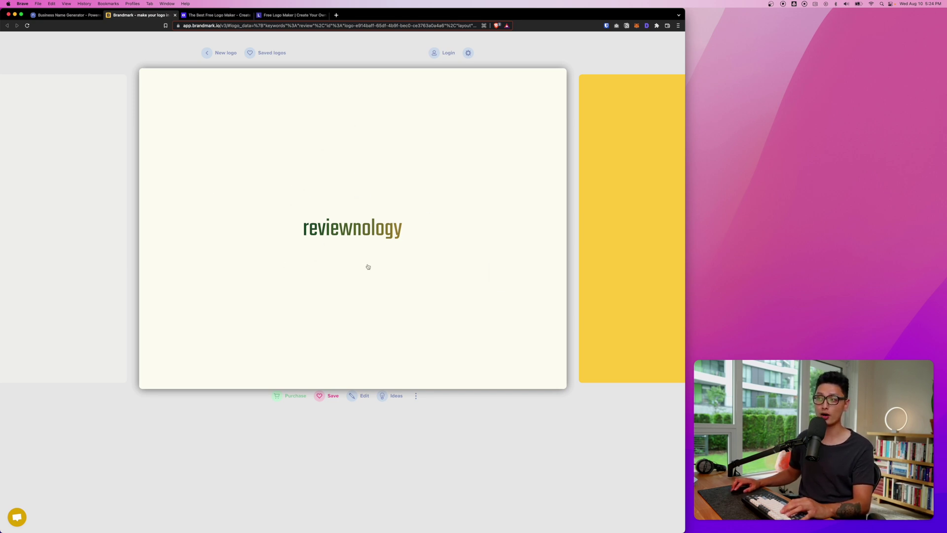
{"action": "key", "text": "super+1"}
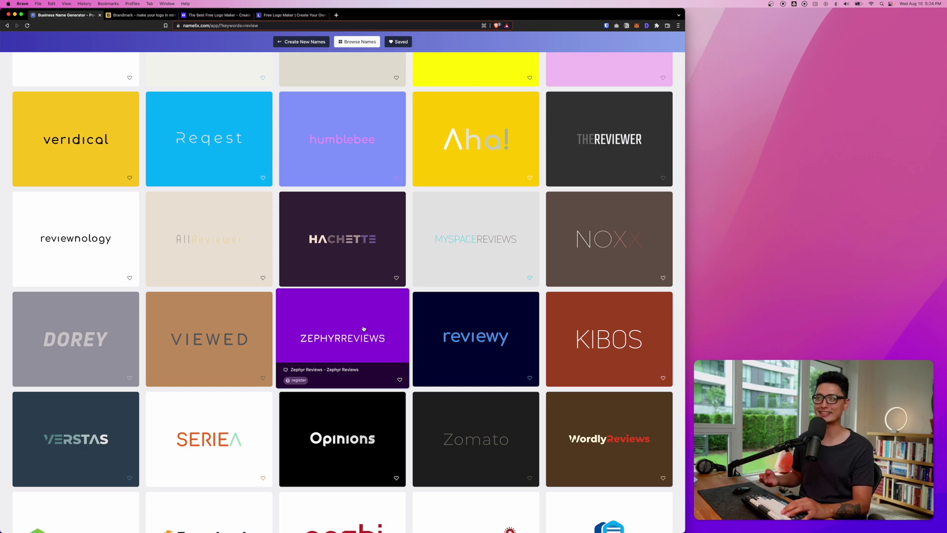
{"action": "key", "text": "super+3"}
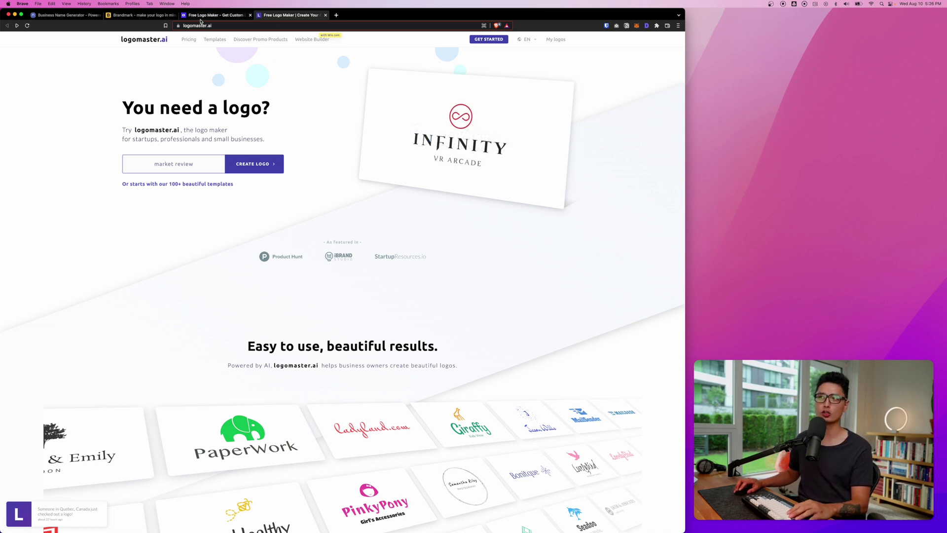
Start a Logomaster.ai logo for 'market review' and pick reference logos including Synergy PR.
{"action": "left_click", "coordinate": [136, 167]}
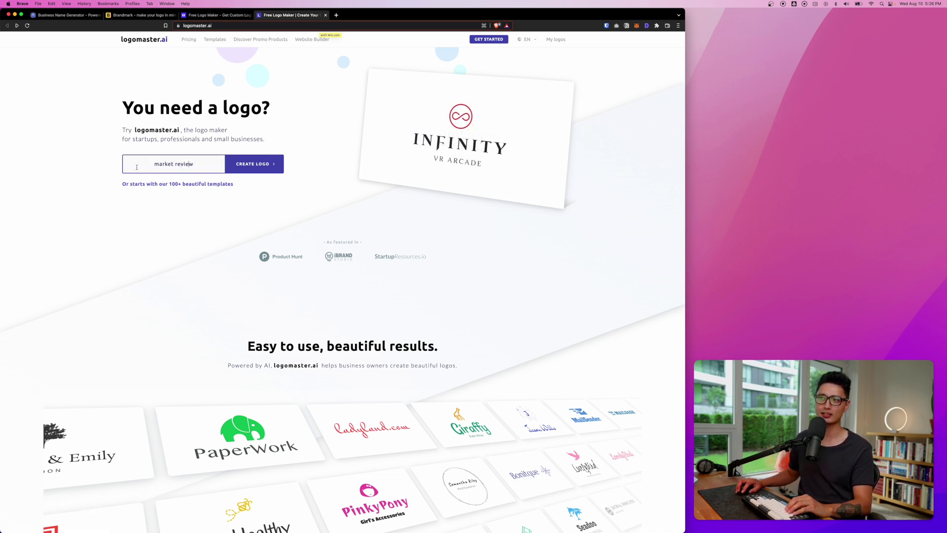
{"action": "key", "text": "super+a"}
{"action": "left_click", "coordinate": [259, 168]}
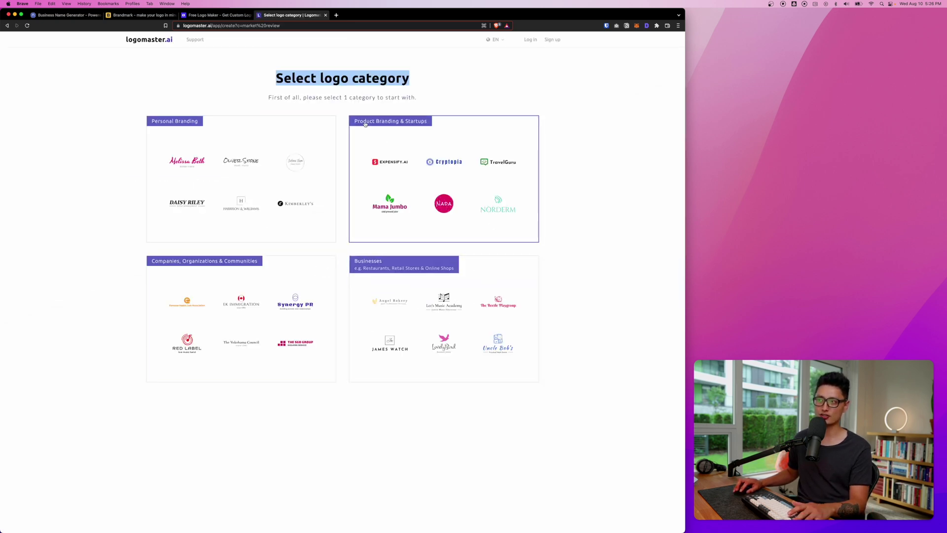
{"action": "left_click", "coordinate": [292, 402]}
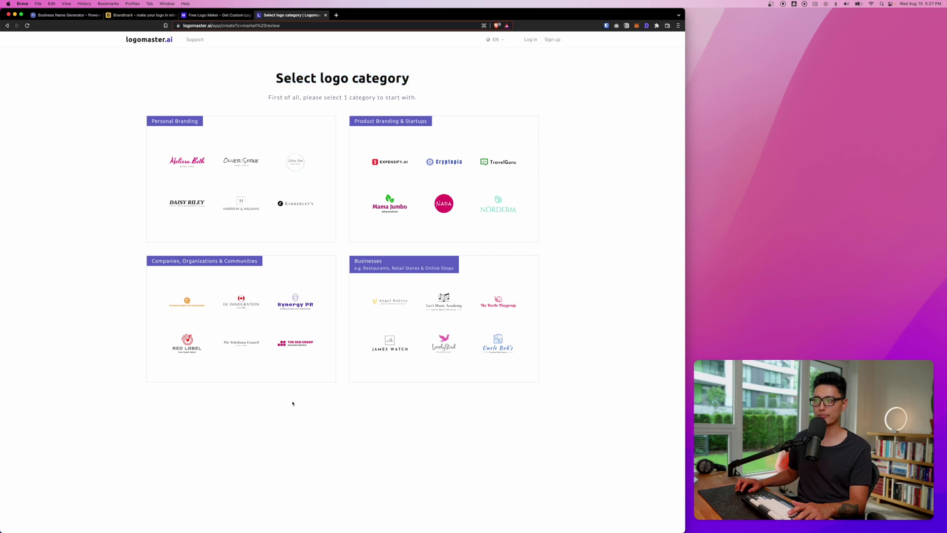
{"action": "left_click", "coordinate": [187, 265]}
{"action": "scroll", "coordinate": [217, 246], "scroll_direction": "down", "scroll_amount": 2}
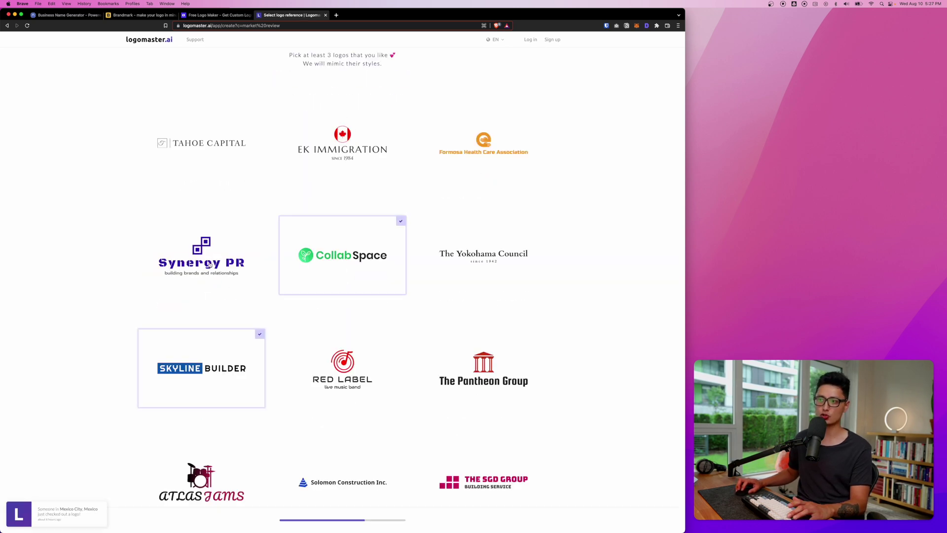
{"action": "left_click", "coordinate": [210, 265]}
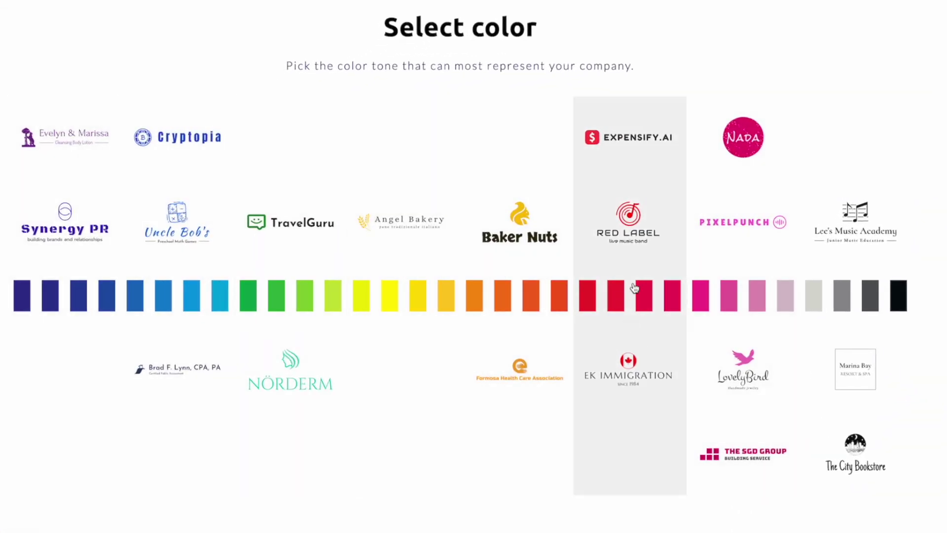
Choose red as the logo colour tone for market review.
{"action": "left_click", "coordinate": [638, 259]}
{"action": "left_click", "coordinate": [412, 137]}
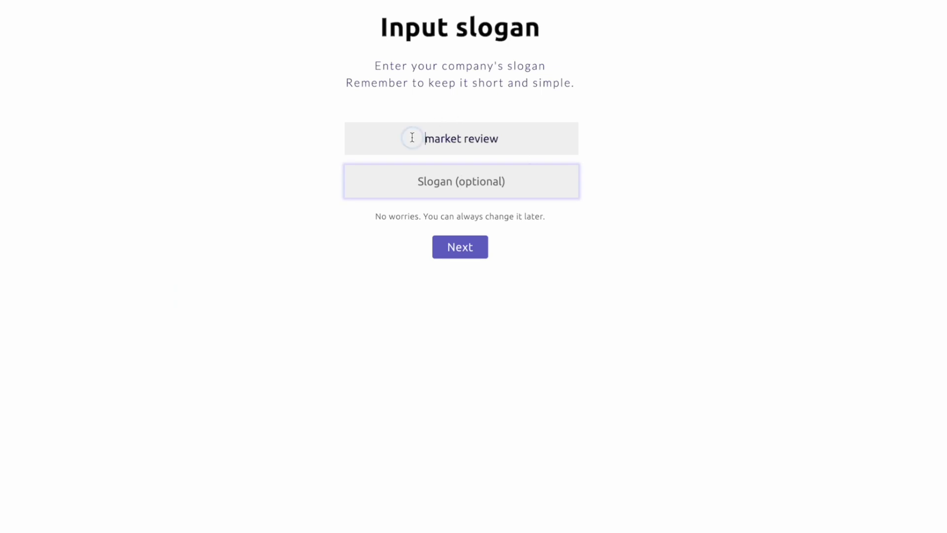
{"action": "left_click_drag", "start_coordinate": [412, 138], "coordinate": [587, 154]}
{"action": "left_click", "coordinate": [468, 254]}
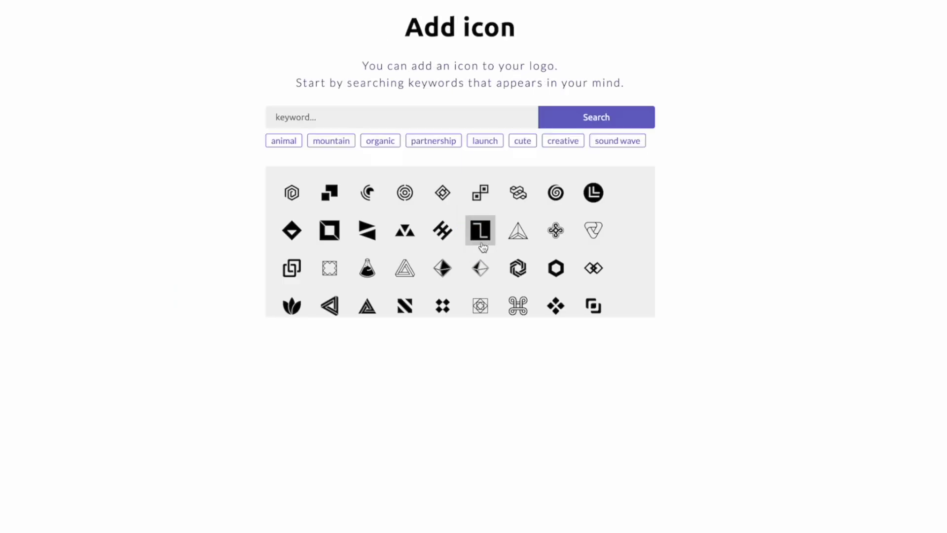
Search icons for 'star' and add the filled star icon to the logo.
{"action": "left_click", "coordinate": [360, 123]}
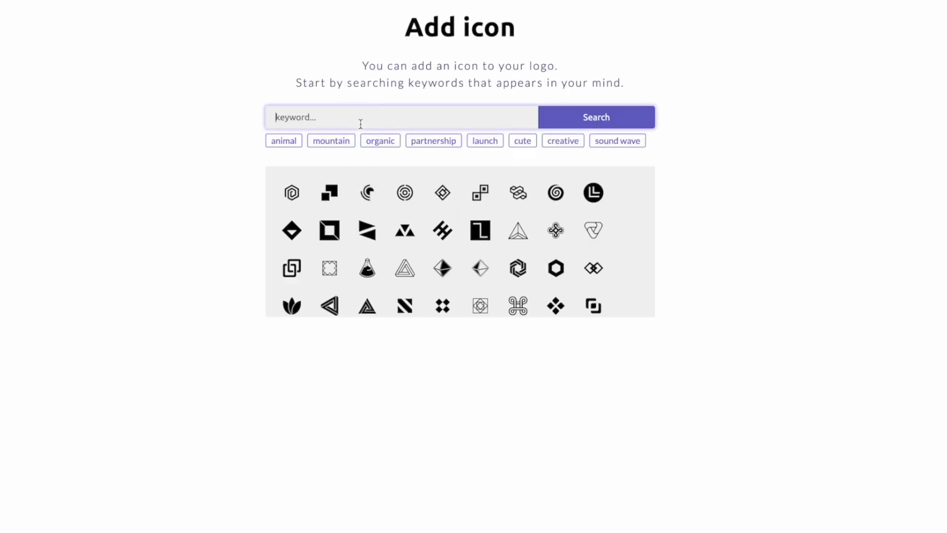
{"action": "type", "text": "star"}
{"action": "key", "text": "Return"}
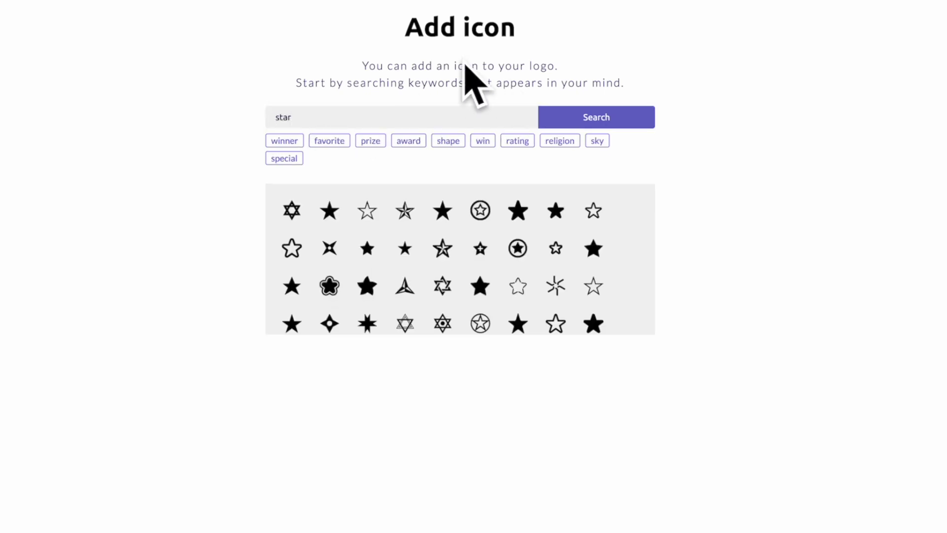
{"action": "left_click", "coordinate": [518, 211]}
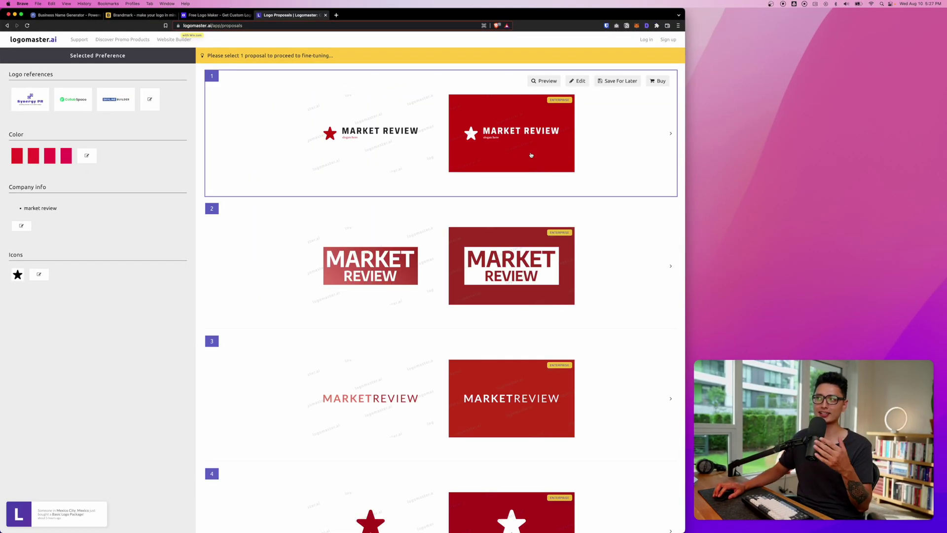
{"action": "scroll", "coordinate": [510, 246], "scroll_direction": "down", "scroll_amount": 2}
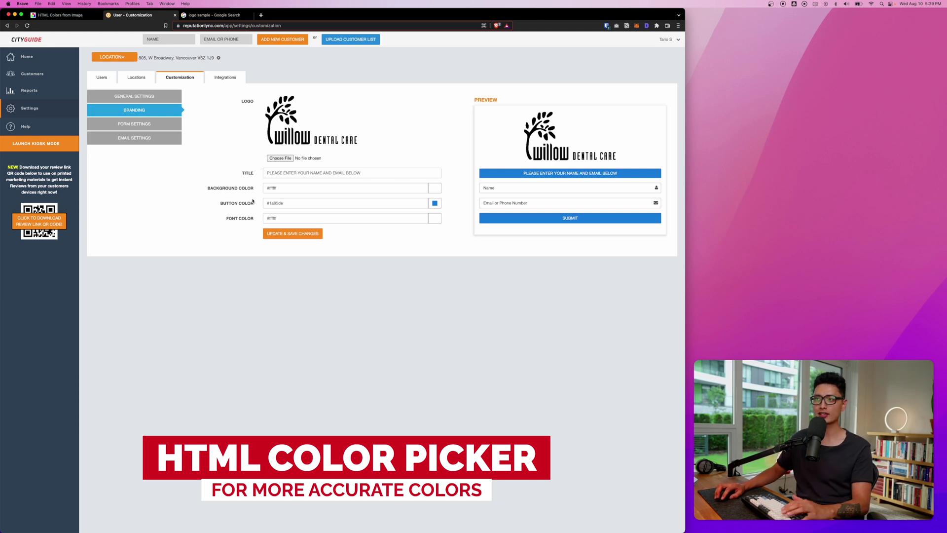
Copy the font colour and select the current Button Color hex on CityGuide's Branding page.
{"action": "left_click_drag", "start_coordinate": [220, 203], "coordinate": [253, 203]}
{"action": "double_click", "coordinate": [271, 218]}
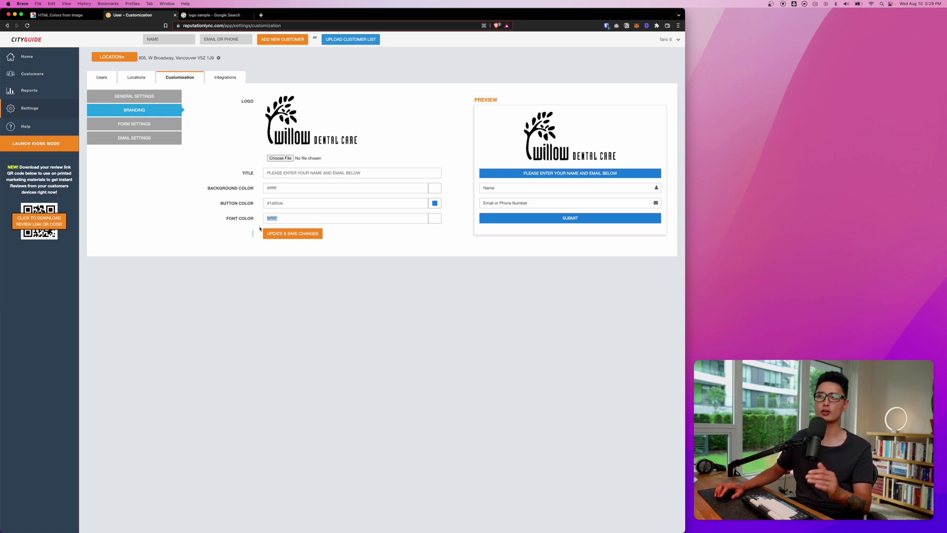
{"action": "key", "text": "super+c"}
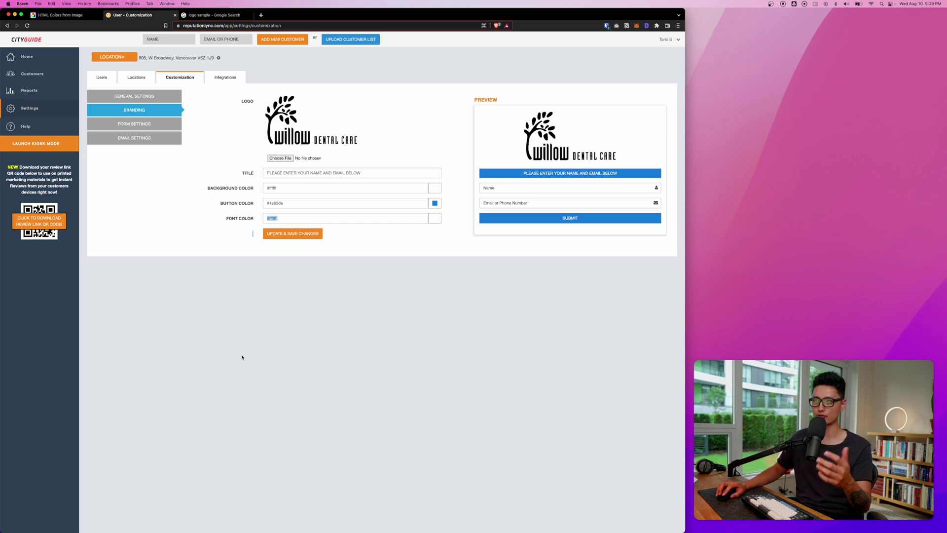
{"action": "left_click", "coordinate": [210, 14]}
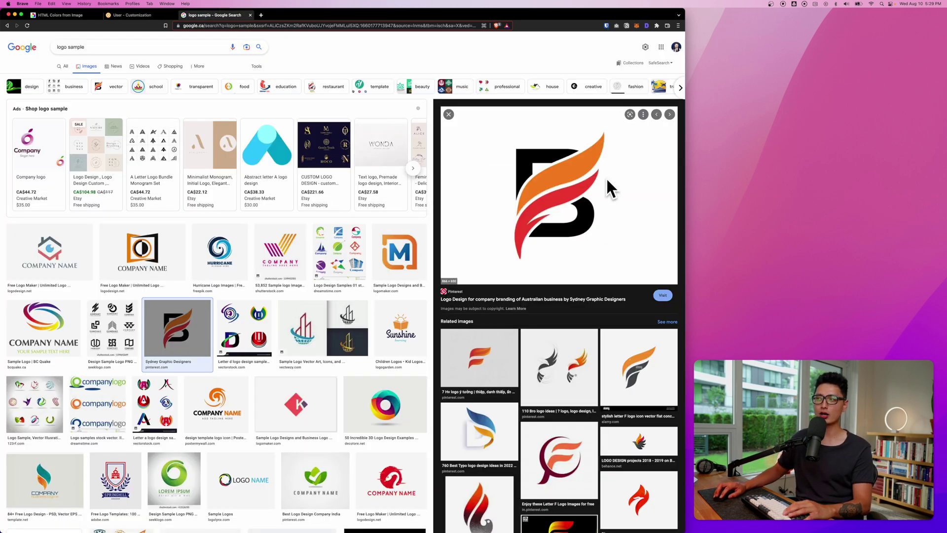
{"action": "key", "text": "ctrl+shift+Tab"}
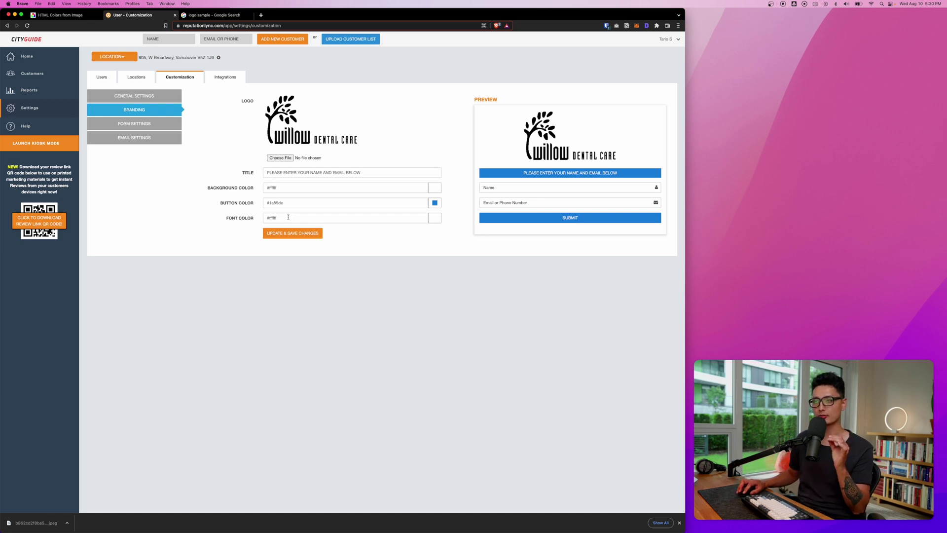
{"action": "left_click_drag", "start_coordinate": [267, 203], "coordinate": [331, 202]}
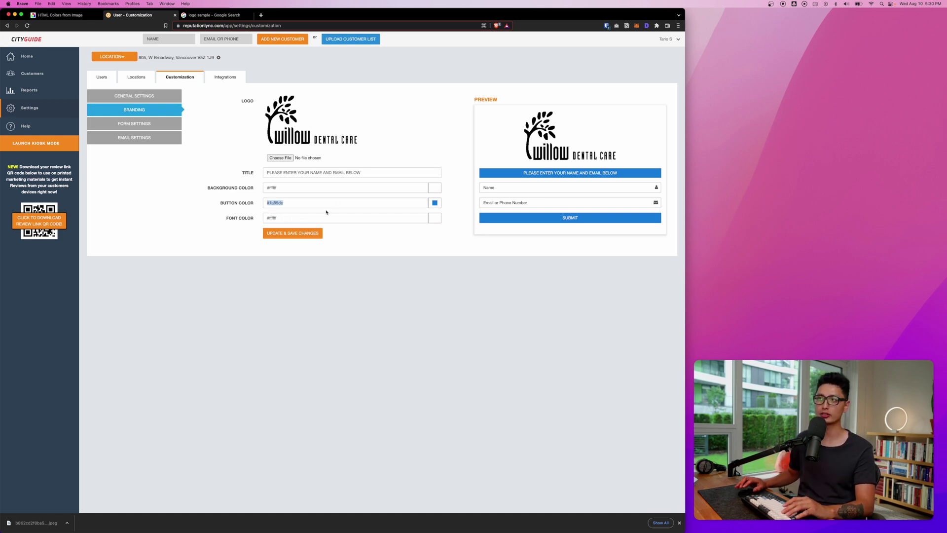
{"action": "key", "text": "super+1"}
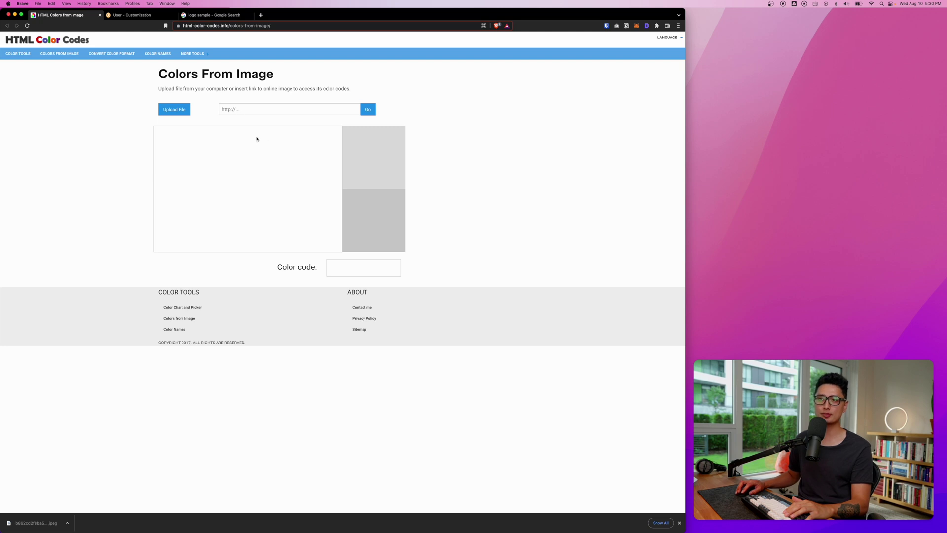
Upload the saved logo jpeg to Colors From Image and copy its orange flame colour #F68620.
{"action": "key", "text": "super+l"}
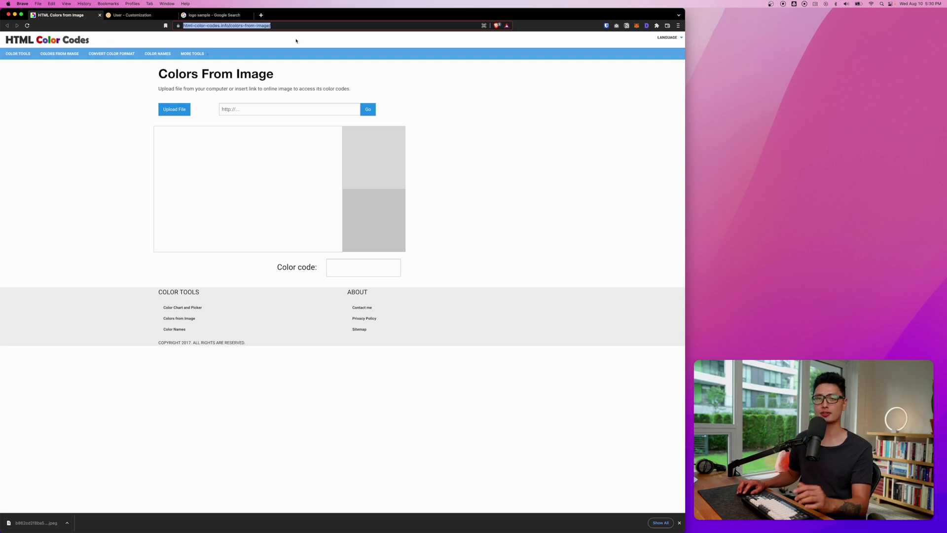
{"action": "left_click", "coordinate": [105, 142]}
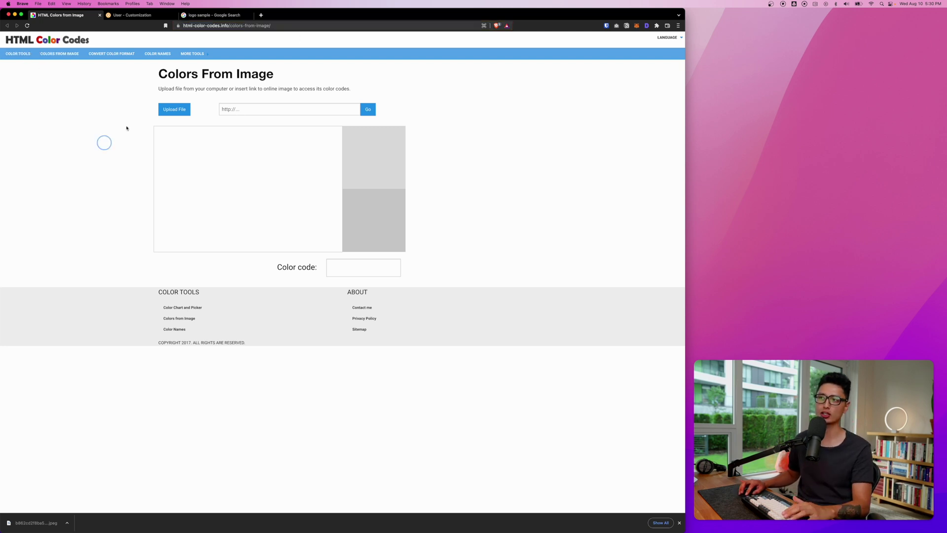
{"action": "left_click", "coordinate": [174, 110]}
{"action": "left_click", "coordinate": [323, 197]}
{"action": "double_click", "coordinate": [327, 197]}
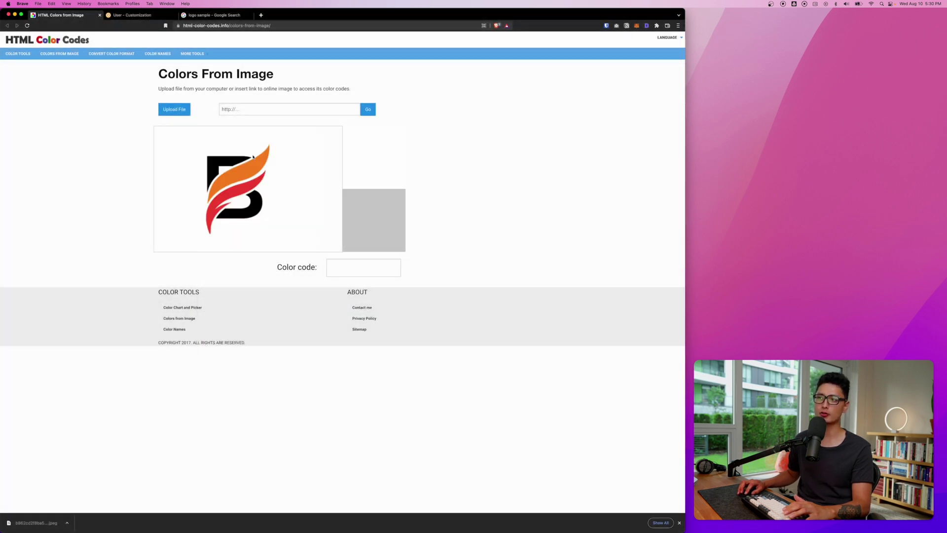
{"action": "left_click", "coordinate": [237, 176]}
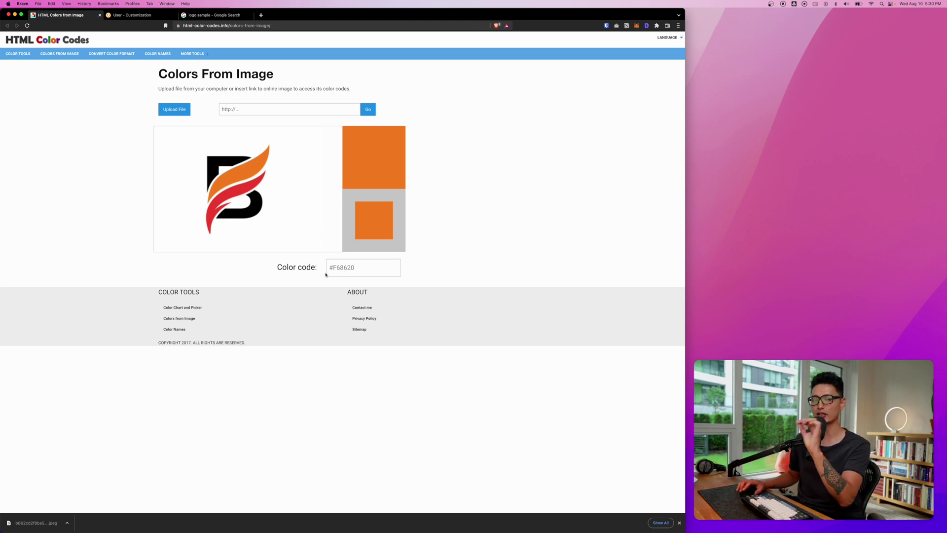
{"action": "triple_click", "coordinate": [352, 268]}
{"action": "key", "text": "super+c"}
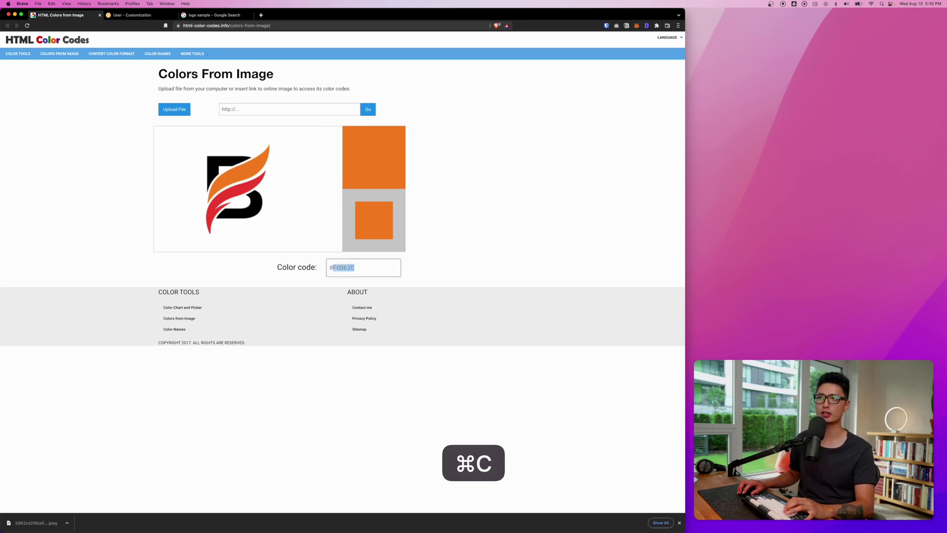
{"action": "key", "text": "super+2"}
Paste #F68620 into CityGuide's Button Color field and check the orange preview.
{"action": "left_click", "coordinate": [300, 203]}
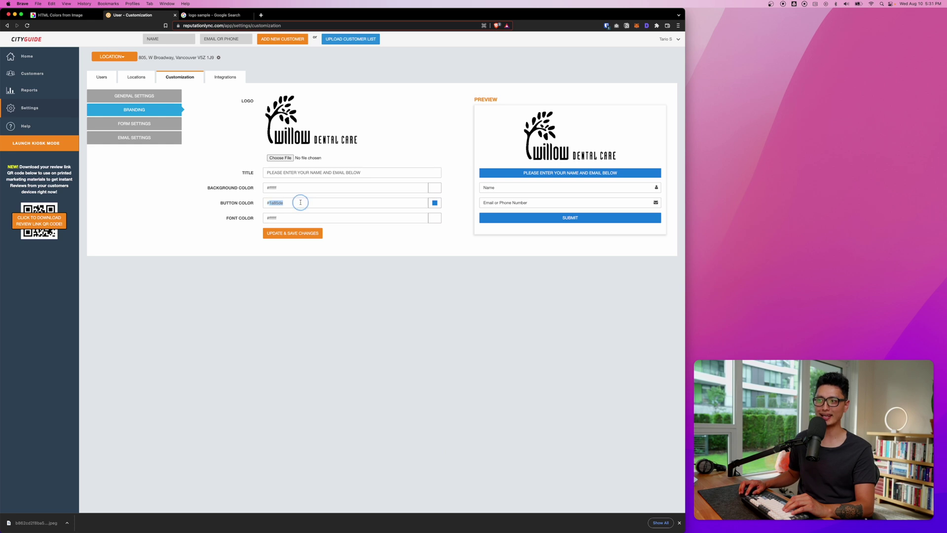
{"action": "key", "text": "super+v"}
{"action": "left_click", "coordinate": [348, 216]}
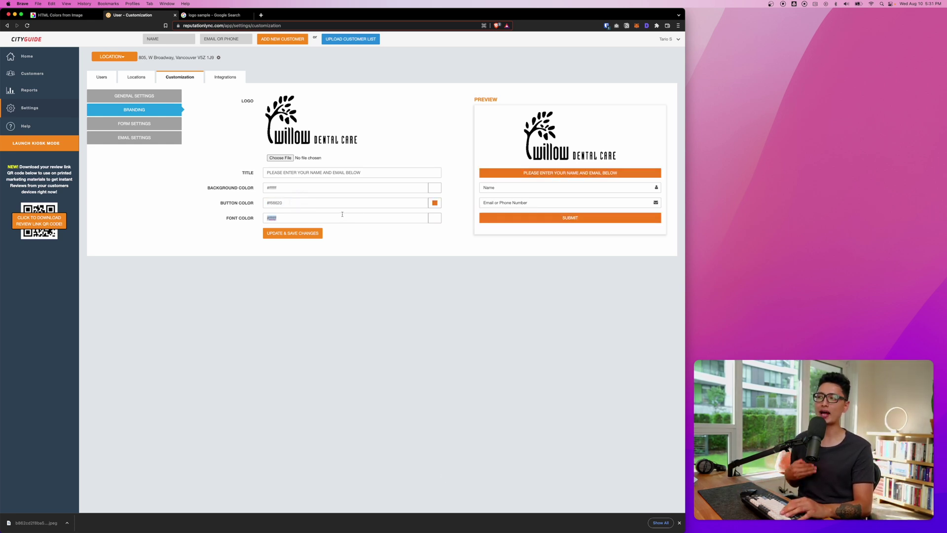
{"action": "key", "text": "super+1"}
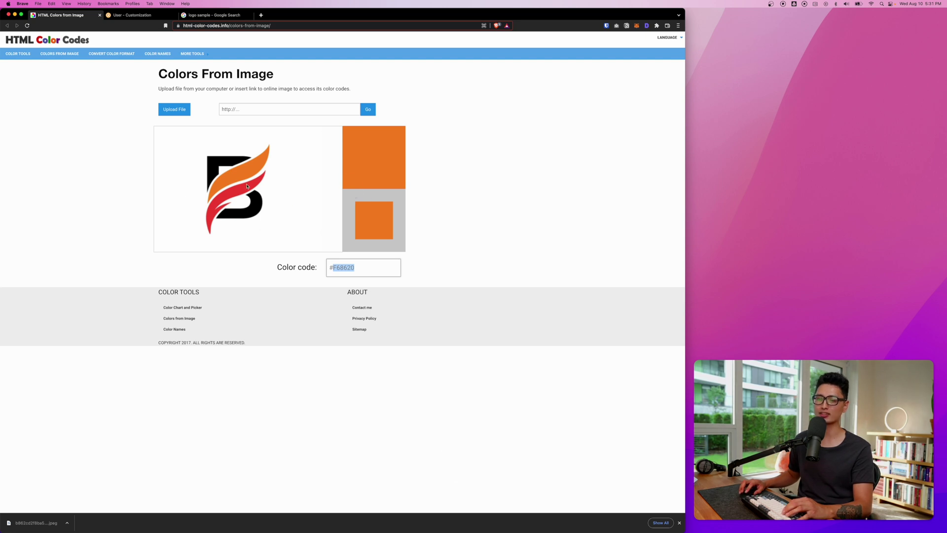
{"action": "key", "text": "super+2"}
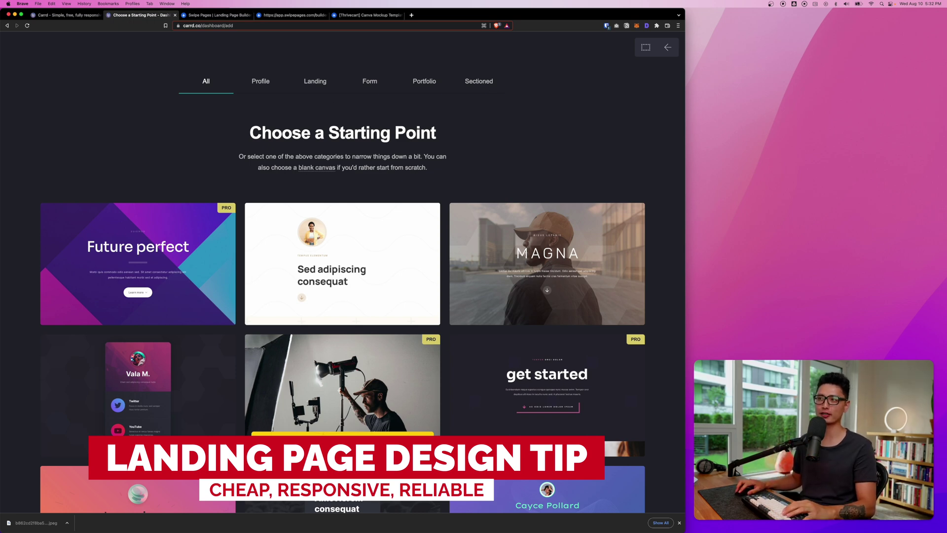
Browse the Carrd starting templates on Choose a Starting Point.
{"action": "mouse_move", "coordinate": [328, 294]}
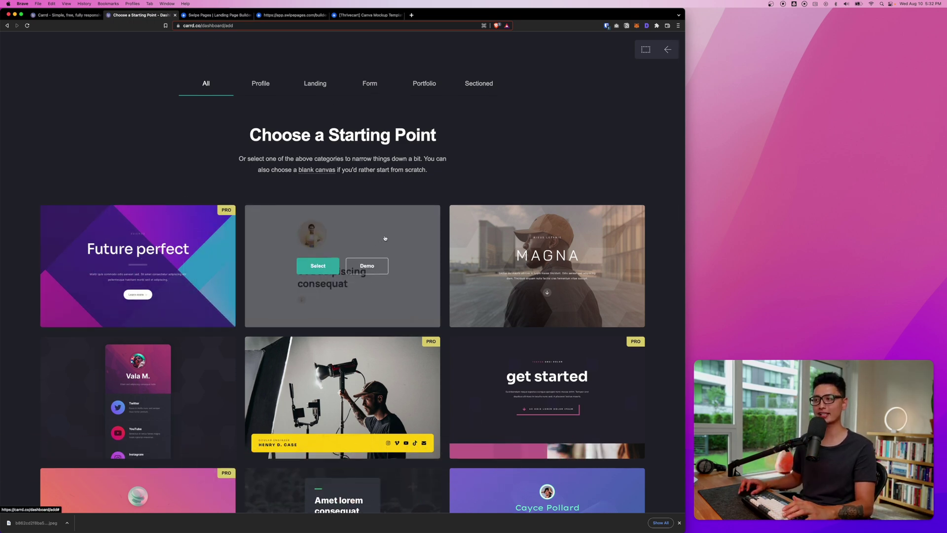
{"action": "scroll", "coordinate": [328, 294], "scroll_direction": "down", "scroll_amount": 10}
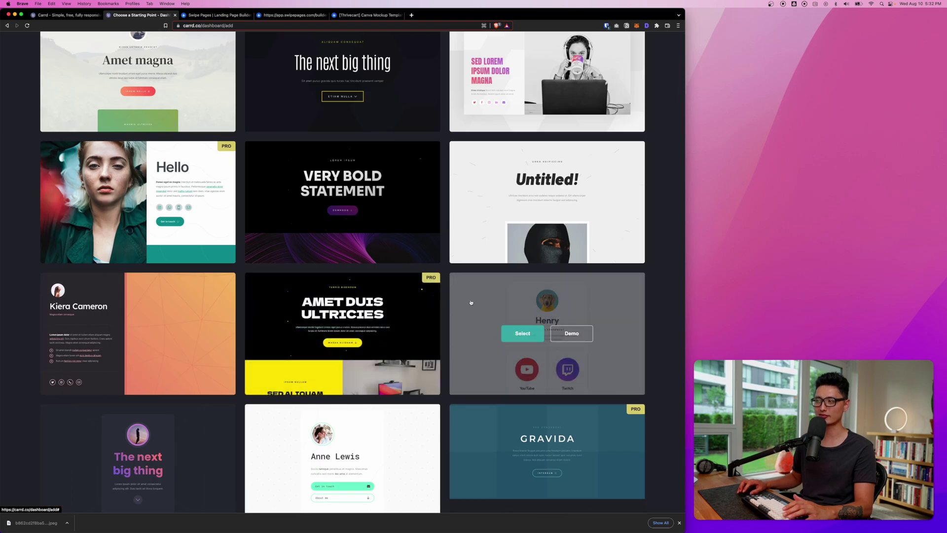
{"action": "scroll", "coordinate": [437, 334], "scroll_direction": "up", "scroll_amount": 10}
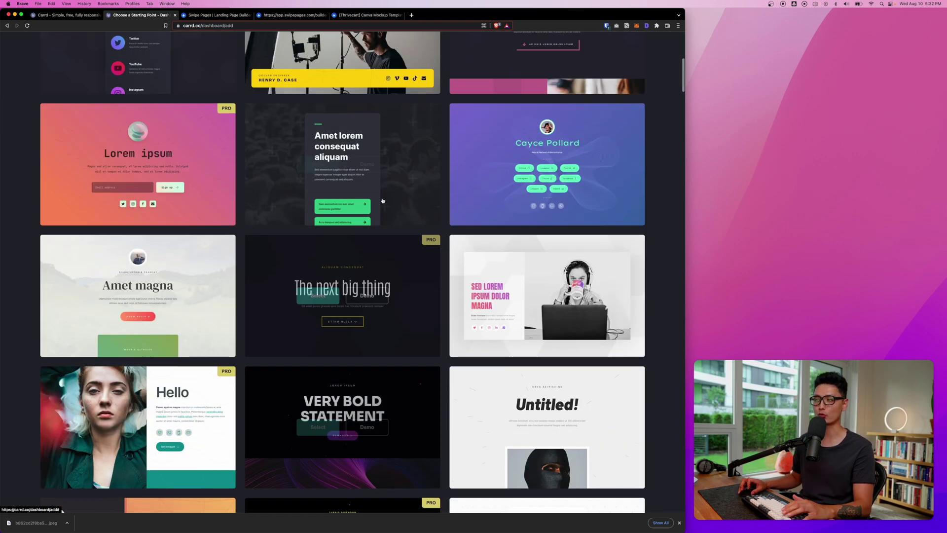
Filter to the Landing templates and open the demo of 'The next big thing'.
{"action": "left_click", "coordinate": [315, 82]}
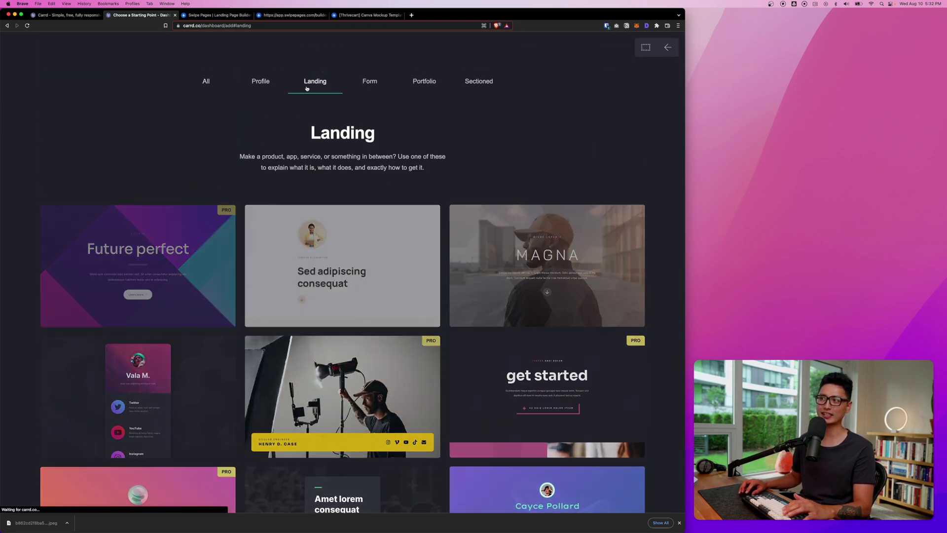
{"action": "scroll", "coordinate": [467, 285], "scroll_direction": "down", "scroll_amount": 2}
{"action": "scroll", "coordinate": [466, 286], "scroll_direction": "down", "scroll_amount": 10}
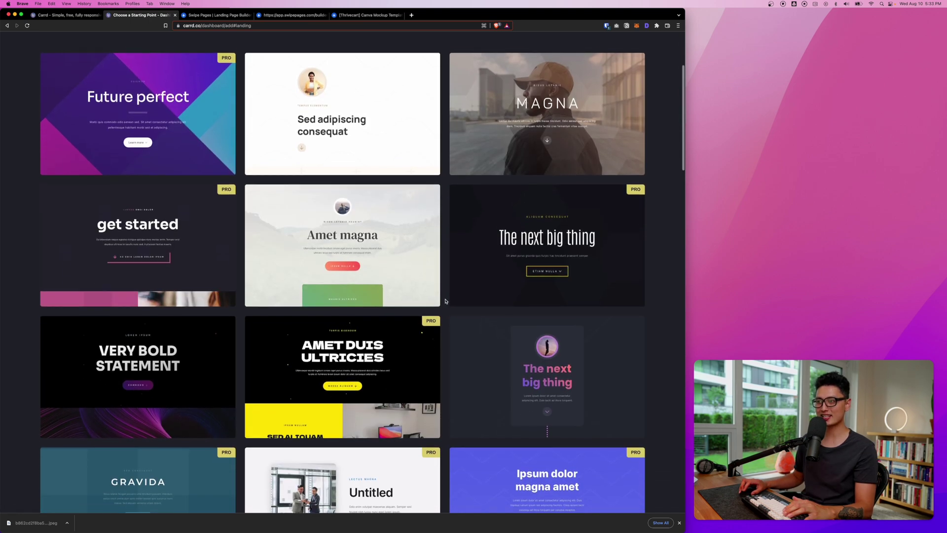
{"action": "scroll", "coordinate": [445, 310], "scroll_direction": "down", "scroll_amount": 5}
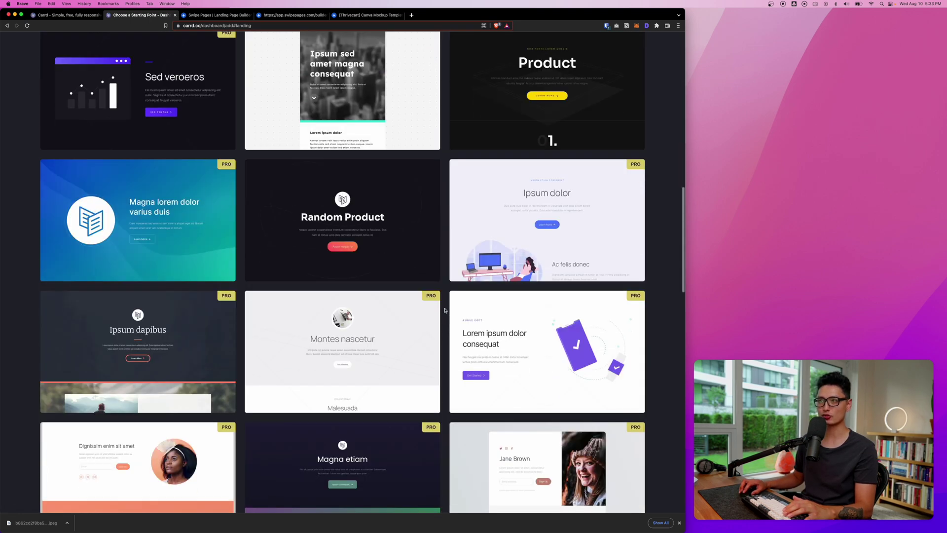
{"action": "scroll", "coordinate": [441, 316], "scroll_direction": "up", "scroll_amount": 2}
{"action": "scroll", "coordinate": [441, 316], "scroll_direction": "down", "scroll_amount": 4}
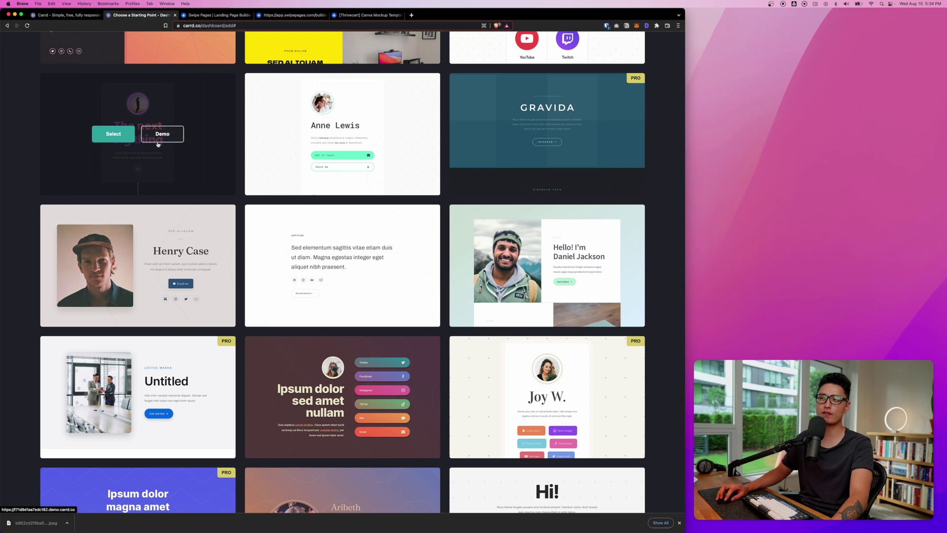
{"action": "left_click", "coordinate": [162, 133]}
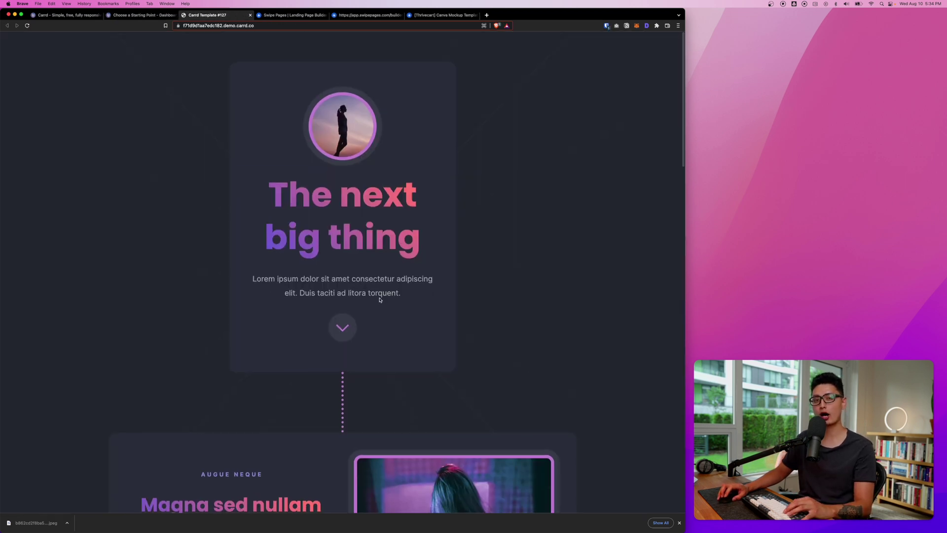
Preview the Template #137 demo down to its Magna sed nullam section, then return to the Product editor.
{"action": "scroll", "coordinate": [337, 316], "scroll_direction": "down", "scroll_amount": 15}
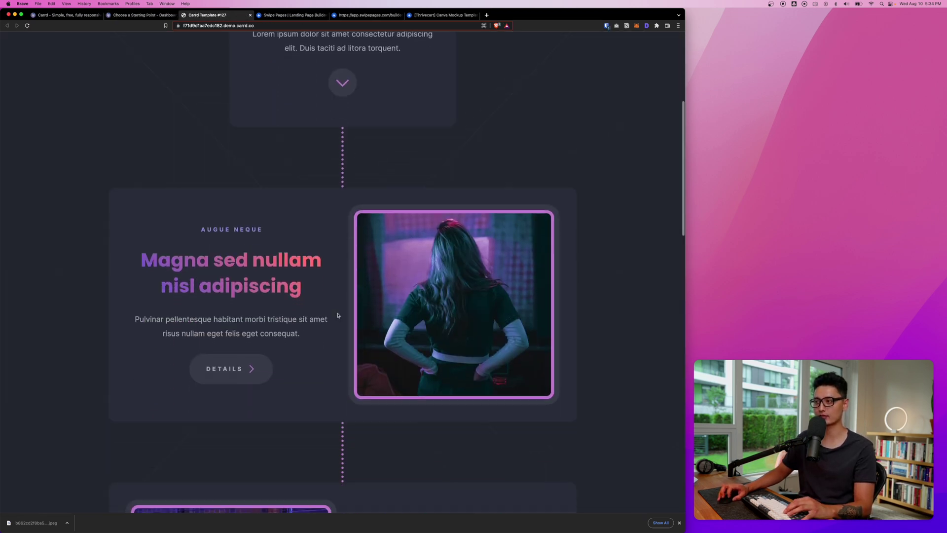
{"action": "scroll", "coordinate": [338, 316], "scroll_direction": "down", "scroll_amount": 9}
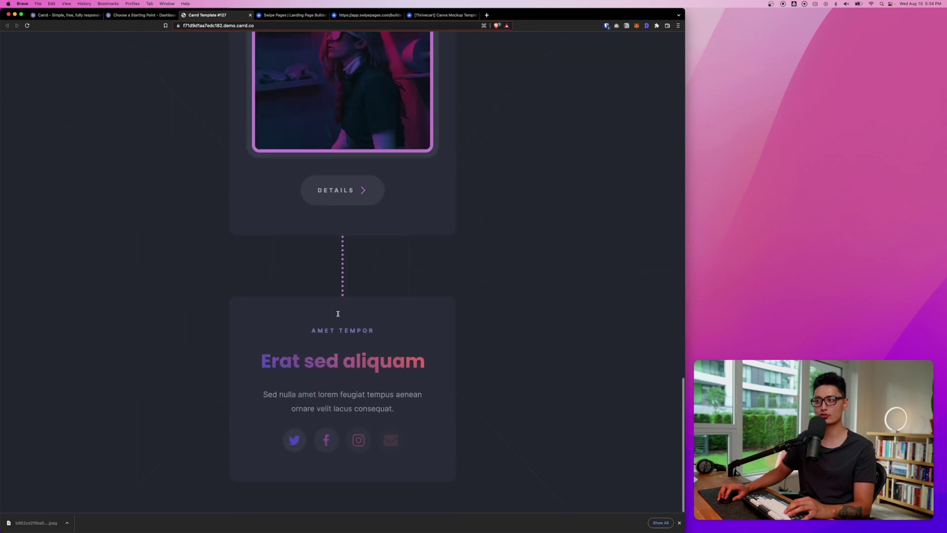
{"action": "scroll", "coordinate": [338, 319], "scroll_direction": "up", "scroll_amount": 20}
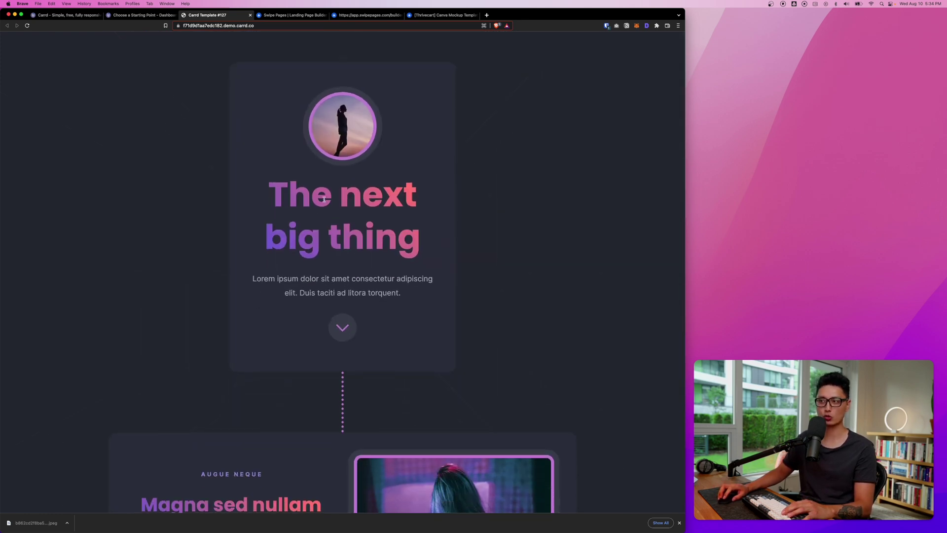
{"action": "left_click_drag", "start_coordinate": [267, 195], "coordinate": [451, 270]}
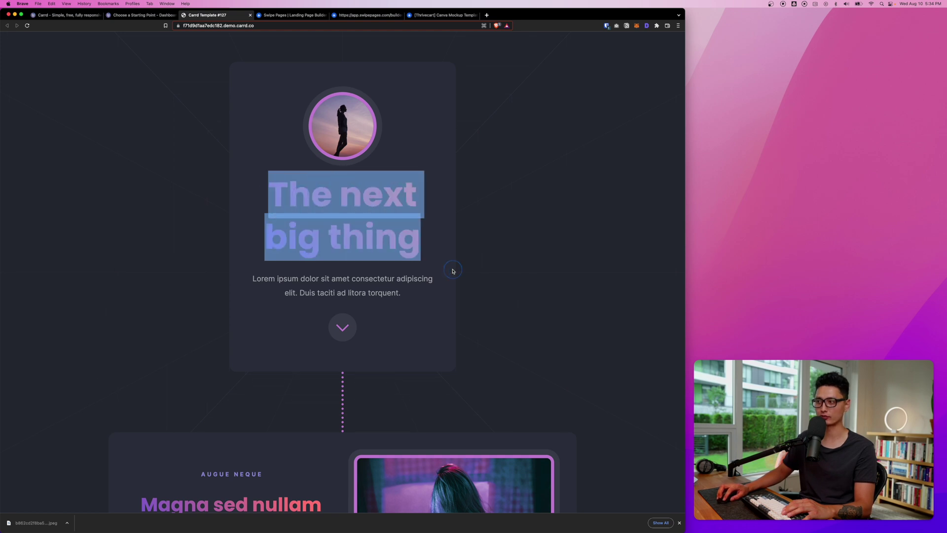
{"action": "left_click", "coordinate": [338, 331]}
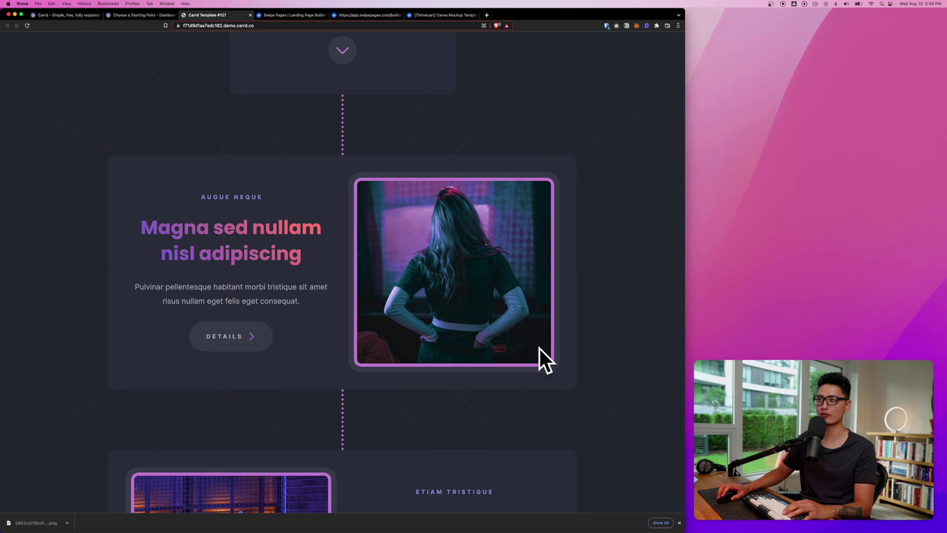
{"action": "key", "text": "super+2"}
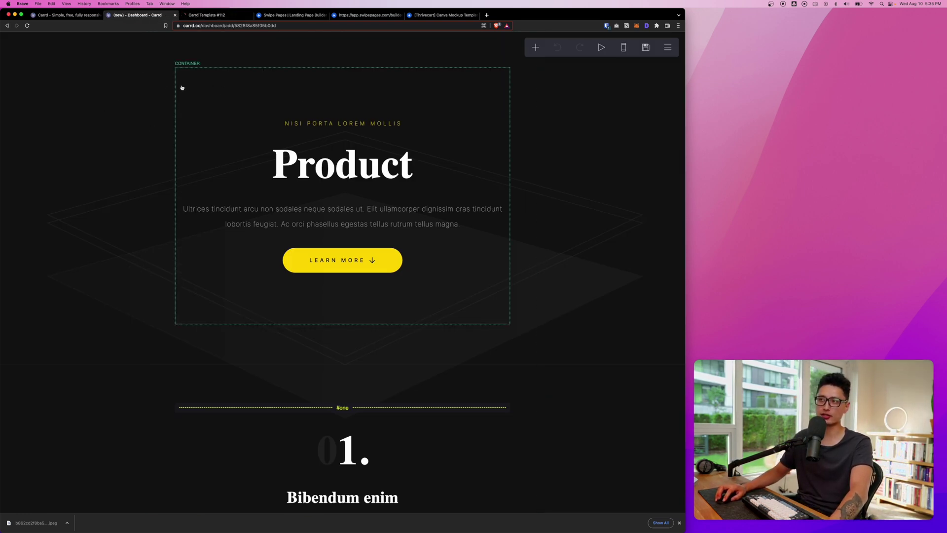
{"action": "left_click", "coordinate": [344, 125]}
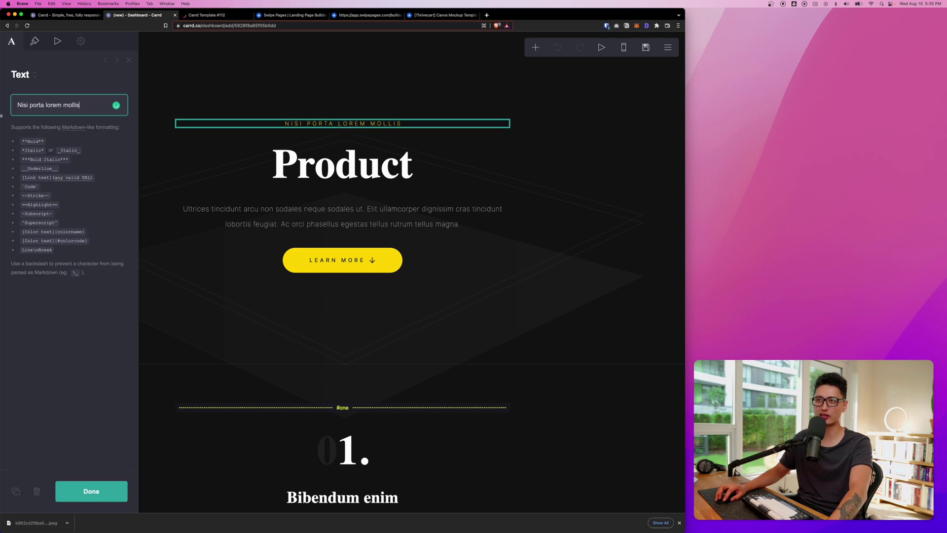
{"action": "left_click", "coordinate": [368, 165]}
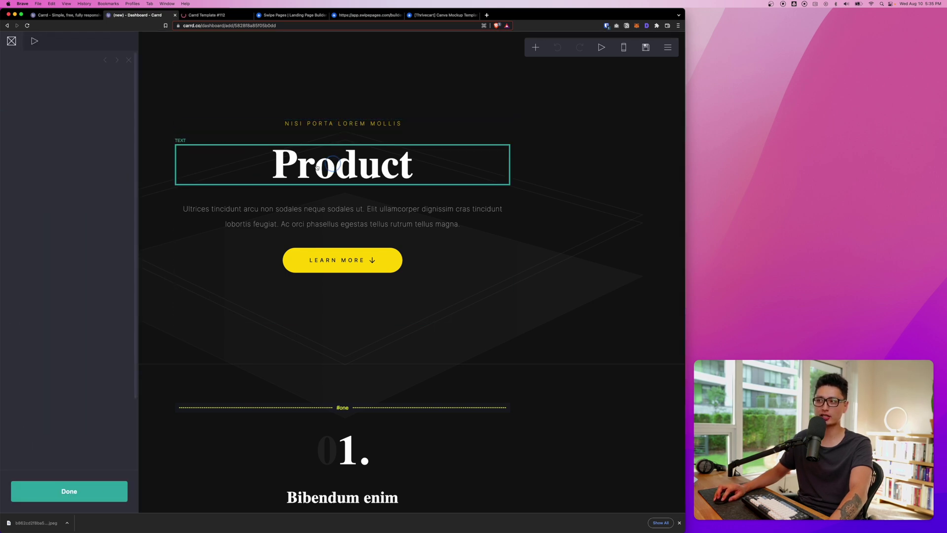
{"action": "scroll", "coordinate": [368, 164], "scroll_direction": "down", "scroll_amount": 12}
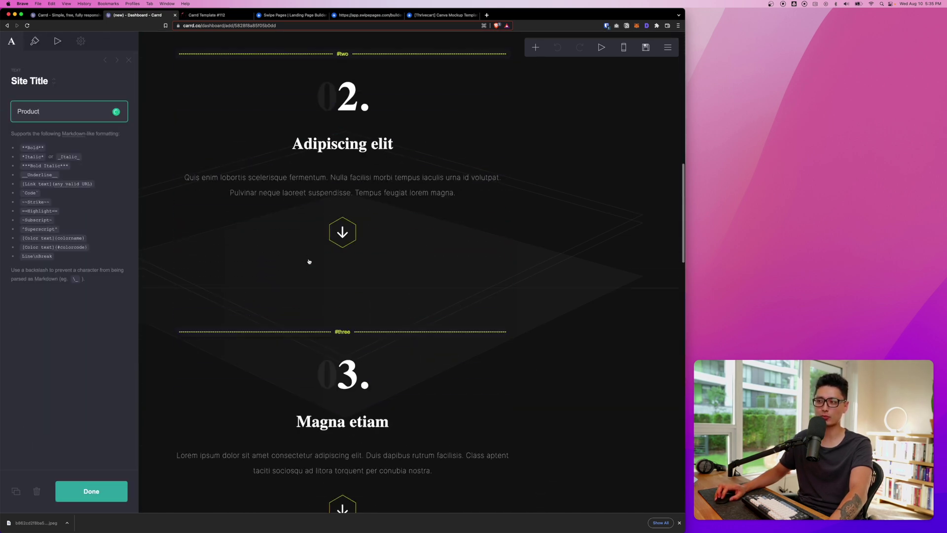
{"action": "scroll", "coordinate": [374, 168], "scroll_direction": "down", "scroll_amount": 10}
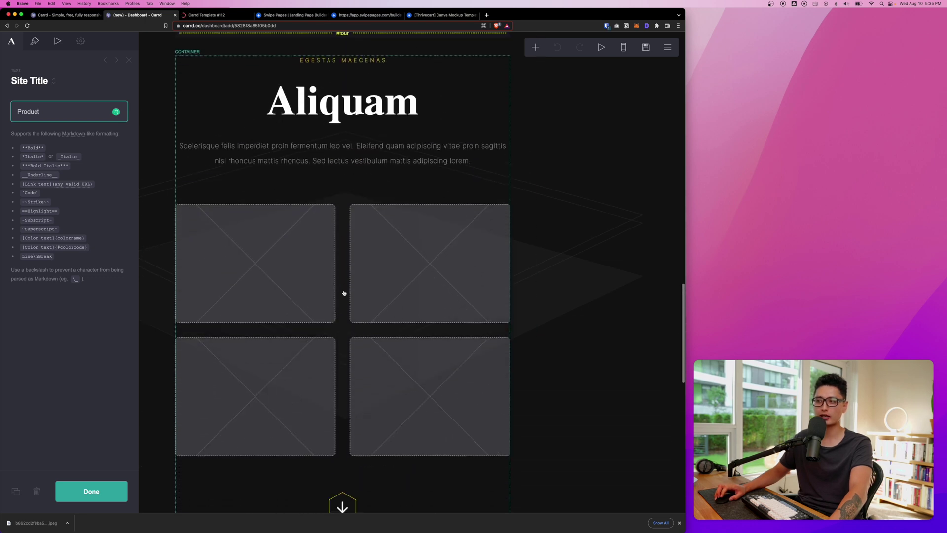
{"action": "scroll", "coordinate": [323, 174], "scroll_direction": "up", "scroll_amount": 1}
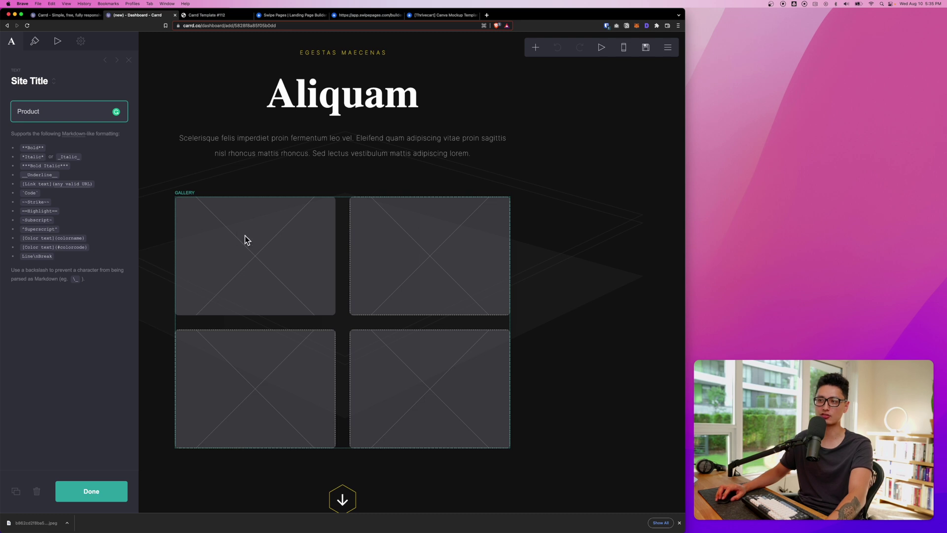
{"action": "scroll", "coordinate": [247, 345], "scroll_direction": "down", "scroll_amount": 10}
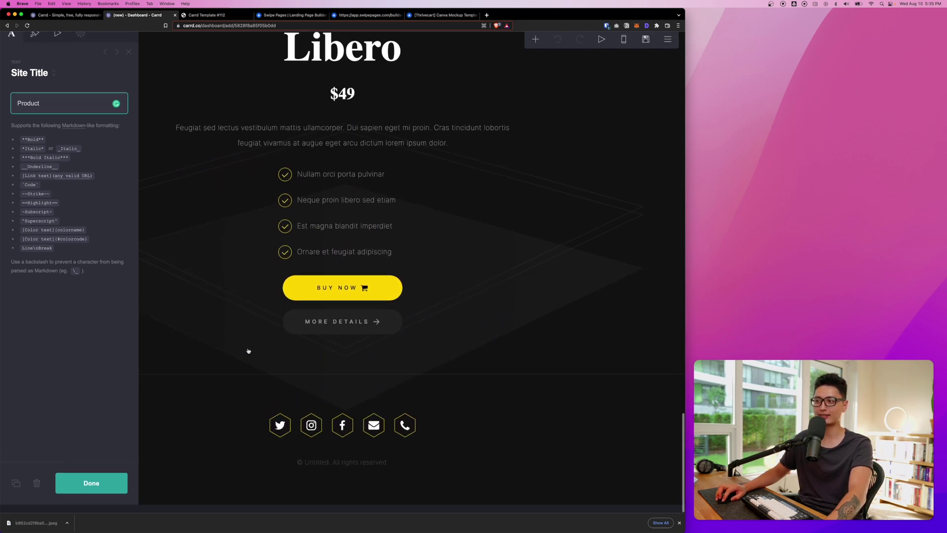
{"action": "scroll", "coordinate": [248, 350], "scroll_direction": "up", "scroll_amount": 4}
{"action": "scroll", "coordinate": [328, 246], "scroll_direction": "down", "scroll_amount": 4}
{"action": "left_click", "coordinate": [336, 300]}
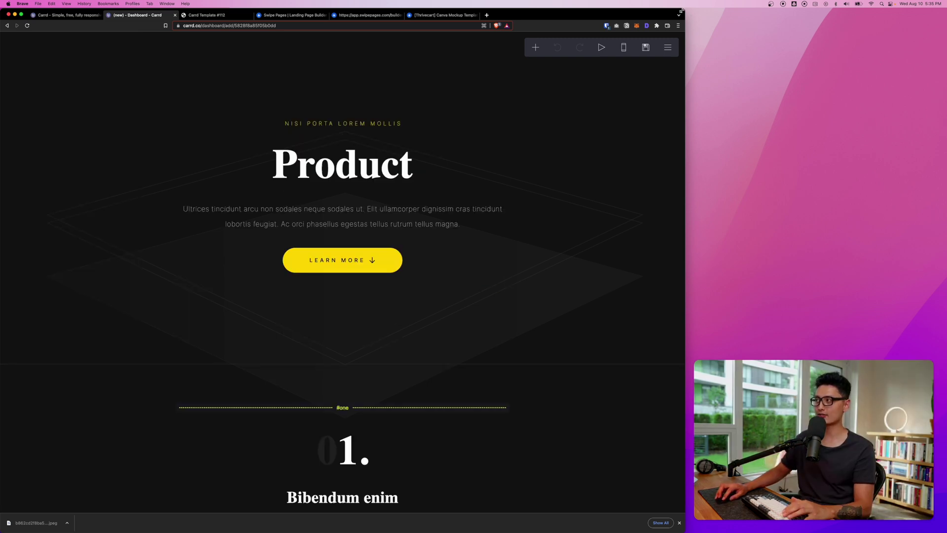
{"action": "left_click_drag", "start_coordinate": [681, 10], "coordinate": [158, 10]}
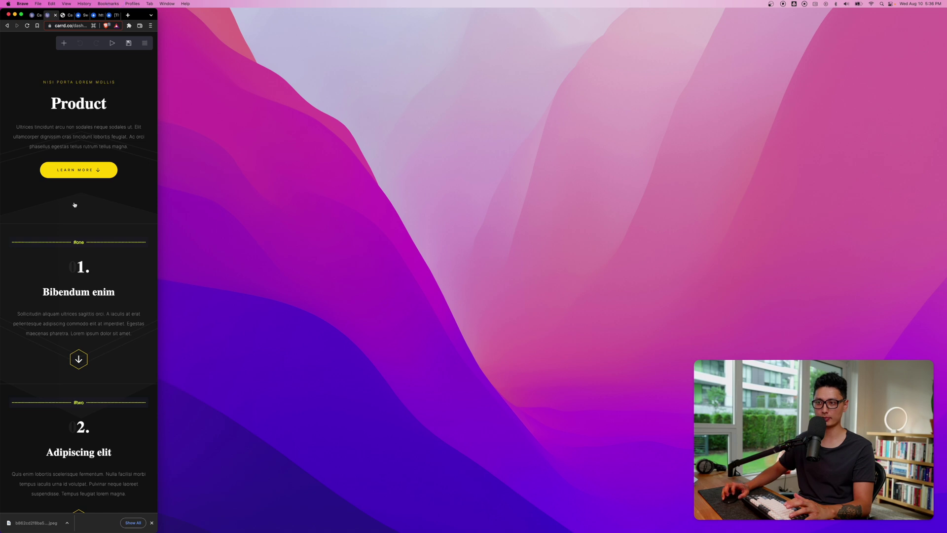
Add a Video element under the Product heading, check its settings, then bring up Publish settings.
{"action": "scroll", "coordinate": [74, 204], "scroll_direction": "down", "scroll_amount": 15}
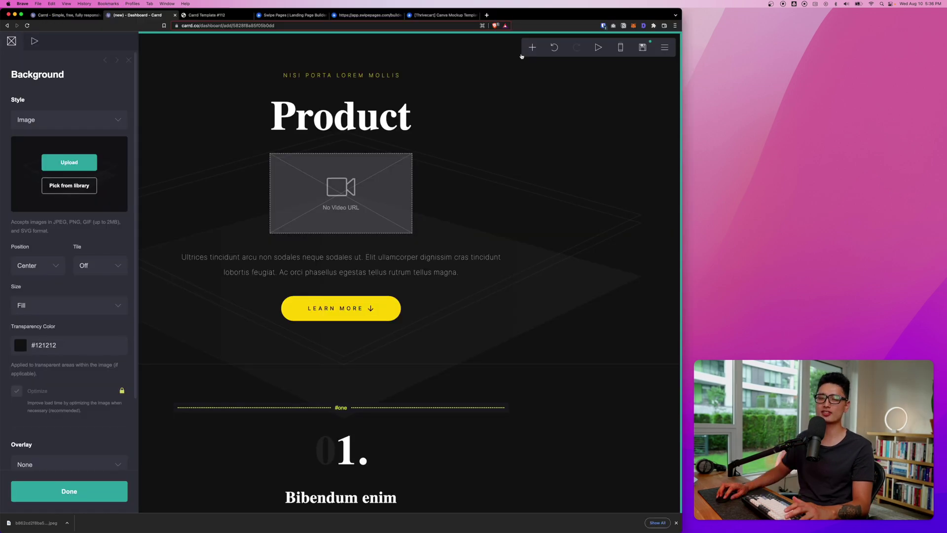
{"action": "left_click", "coordinate": [532, 47]}
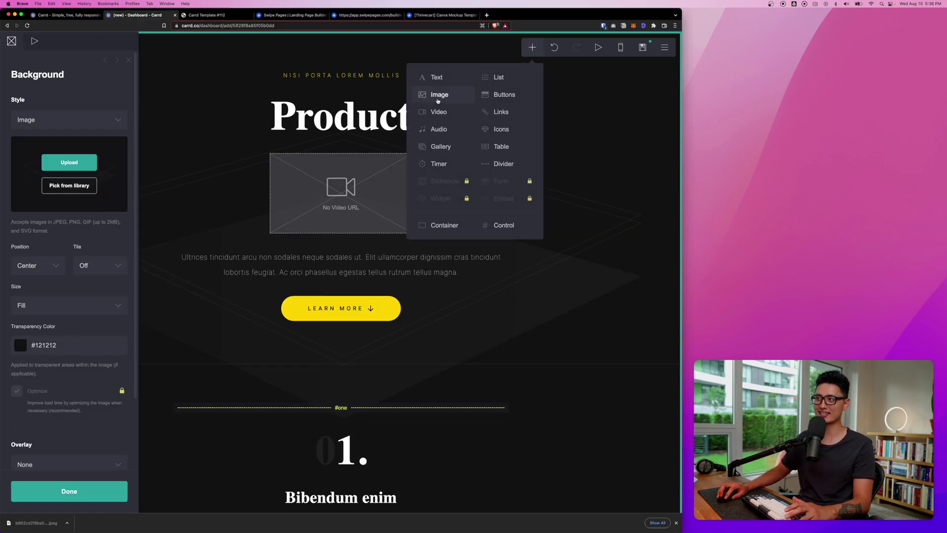
{"action": "left_click", "coordinate": [318, 152]}
{"action": "left_click", "coordinate": [370, 169]}
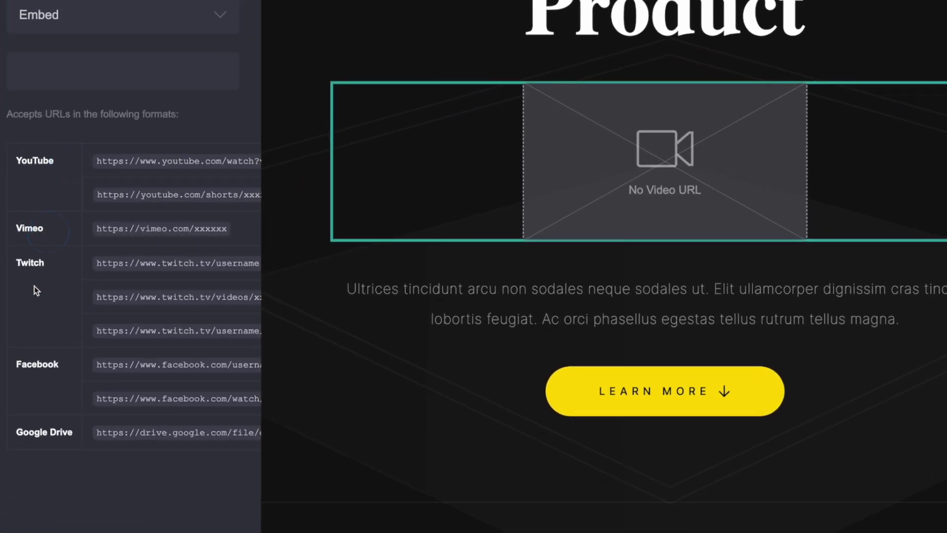
{"action": "left_click", "coordinate": [58, 387]}
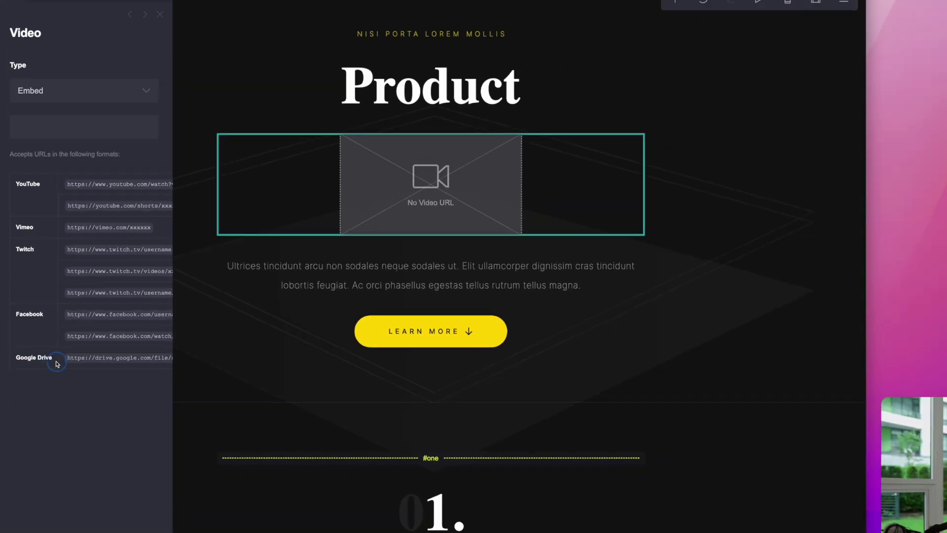
{"action": "left_click", "coordinate": [816, 0]}
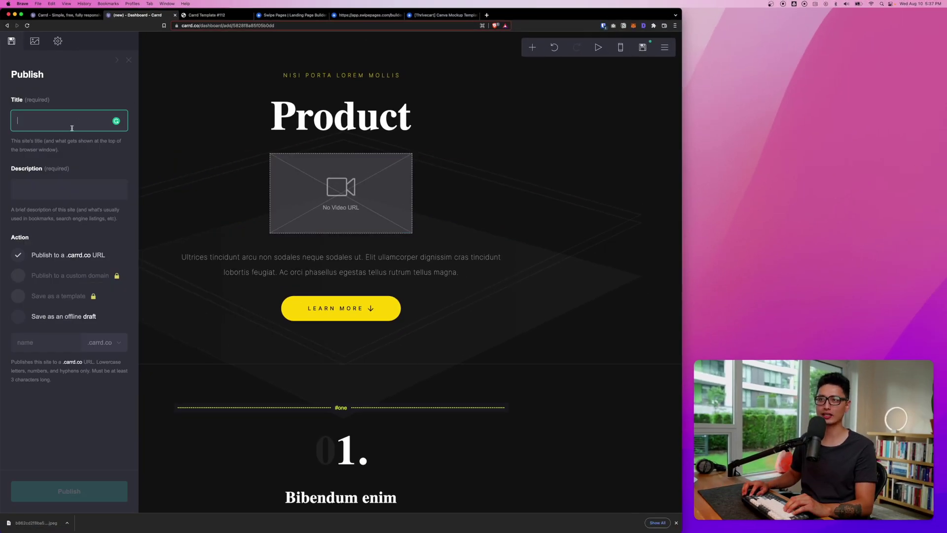
Try the locked custom-domain publishing option, reaching the Upgrade Plan page with $9, $19 and $49 plans.
{"action": "left_click", "coordinate": [55, 182]}
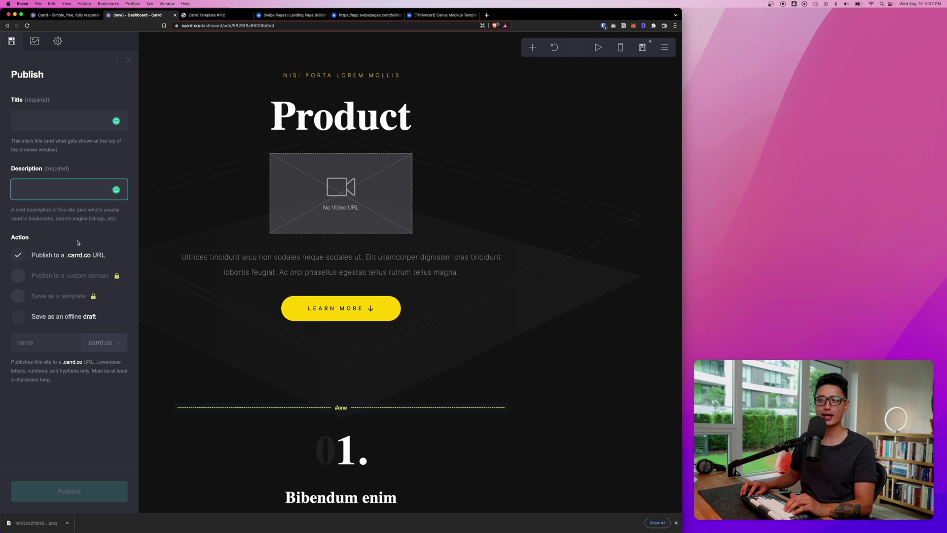
{"action": "left_click", "coordinate": [82, 279]}
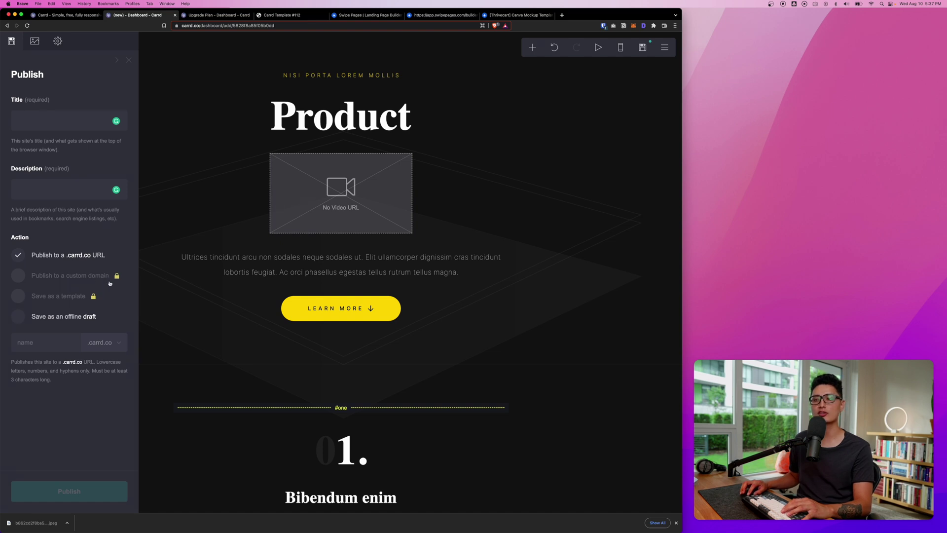
{"action": "key", "text": "super+3"}
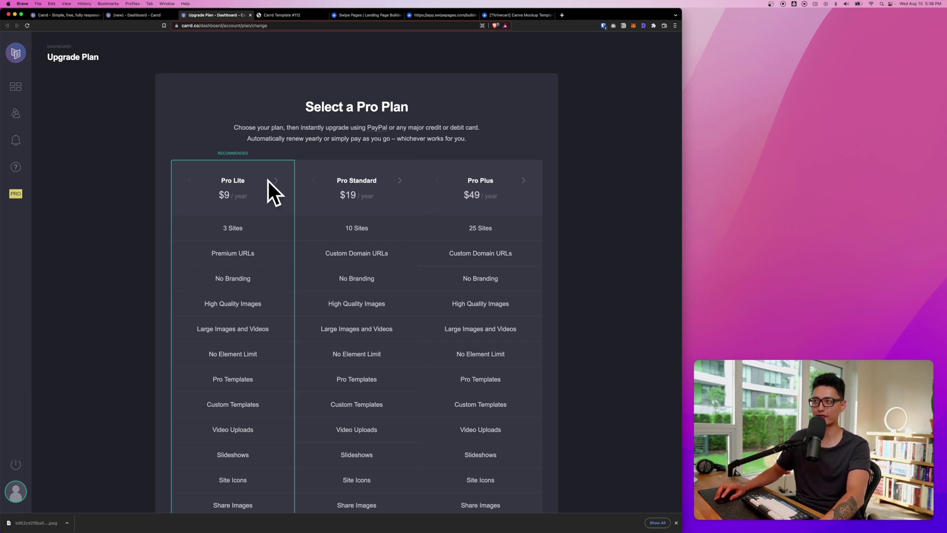
Review the Select a Pro Plan table, including Pro Standard's 10 sites and Custom Domain URLs.
{"action": "triple_click", "coordinate": [357, 107]}
{"action": "scroll", "coordinate": [371, 202], "scroll_direction": "down", "scroll_amount": 1}
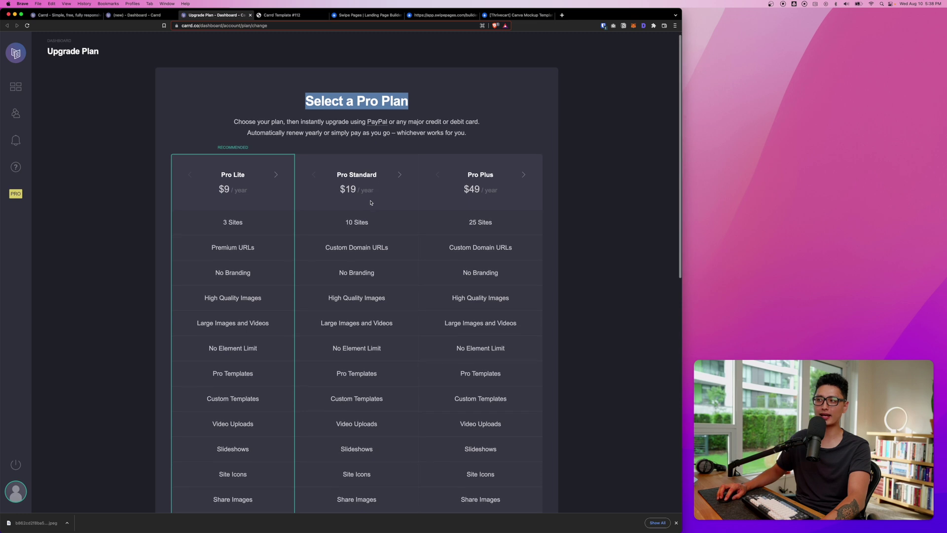
{"action": "scroll", "coordinate": [365, 190], "scroll_direction": "up", "scroll_amount": 1}
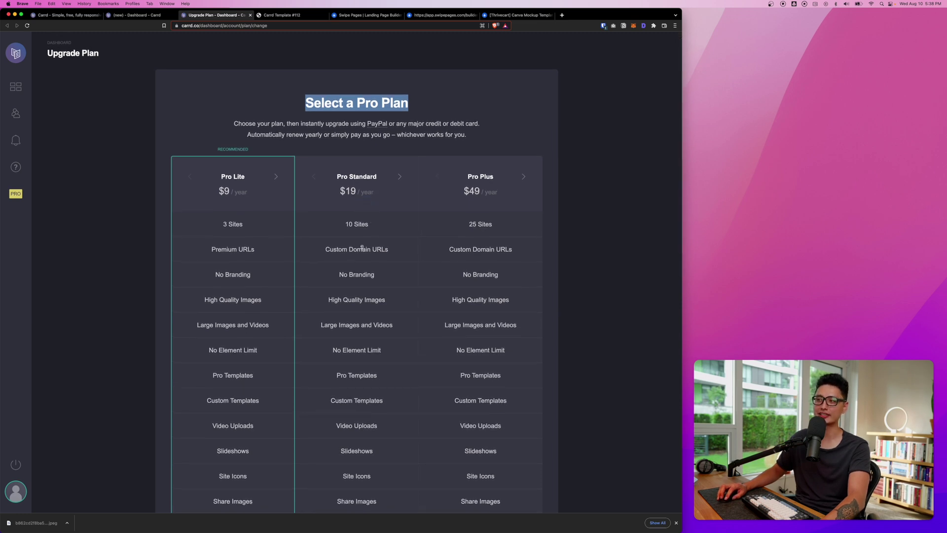
{"action": "triple_click", "coordinate": [364, 224]}
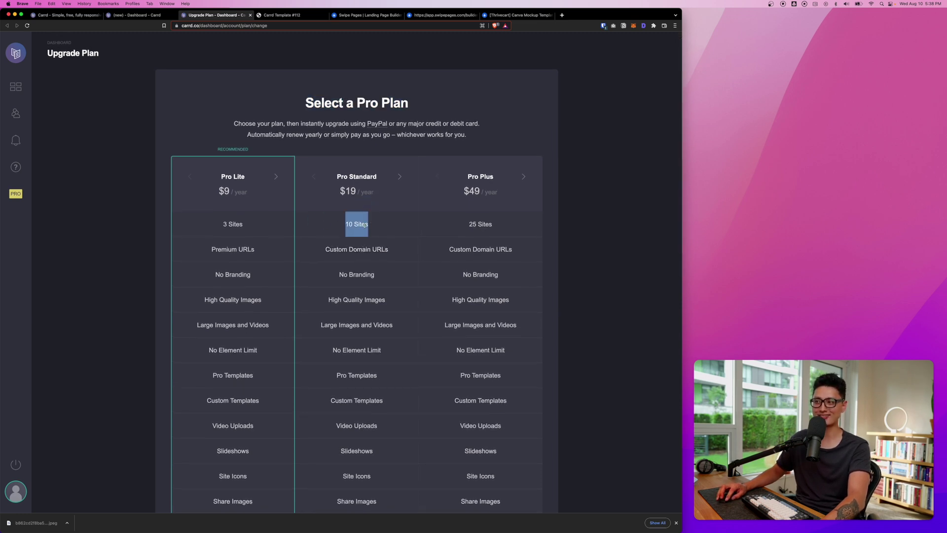
{"action": "left_click_drag", "start_coordinate": [318, 249], "coordinate": [437, 253]}
{"action": "left_click", "coordinate": [408, 251]}
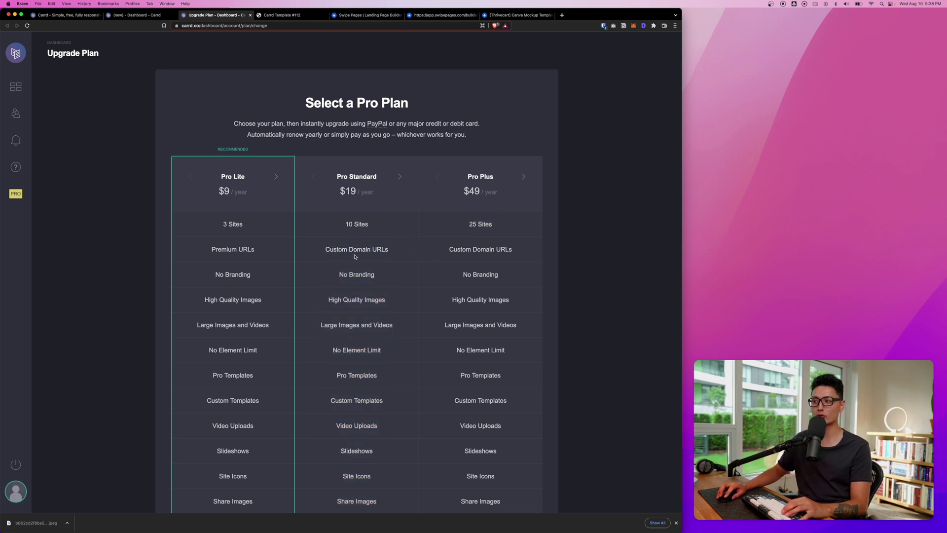
{"action": "mouse_move", "coordinate": [359, 251]}
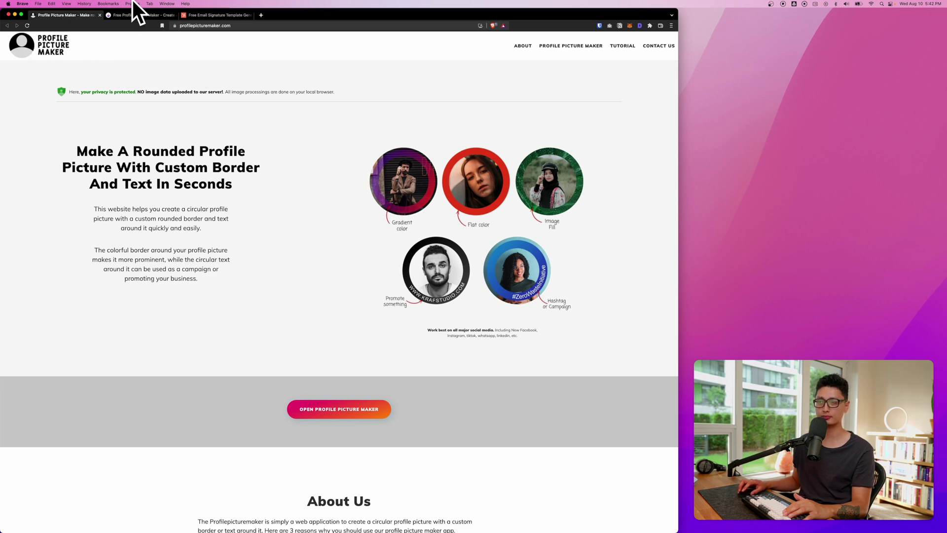
Load the ProfilePictureMaker.png photo into the picture circle.
{"action": "scroll", "coordinate": [542, 310], "scroll_direction": "down", "scroll_amount": 20}
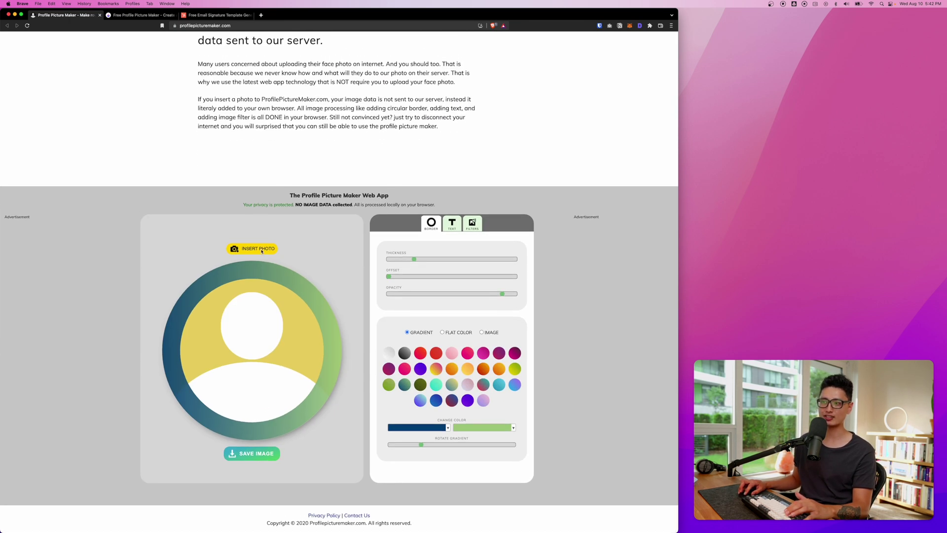
{"action": "left_click", "coordinate": [262, 250]}
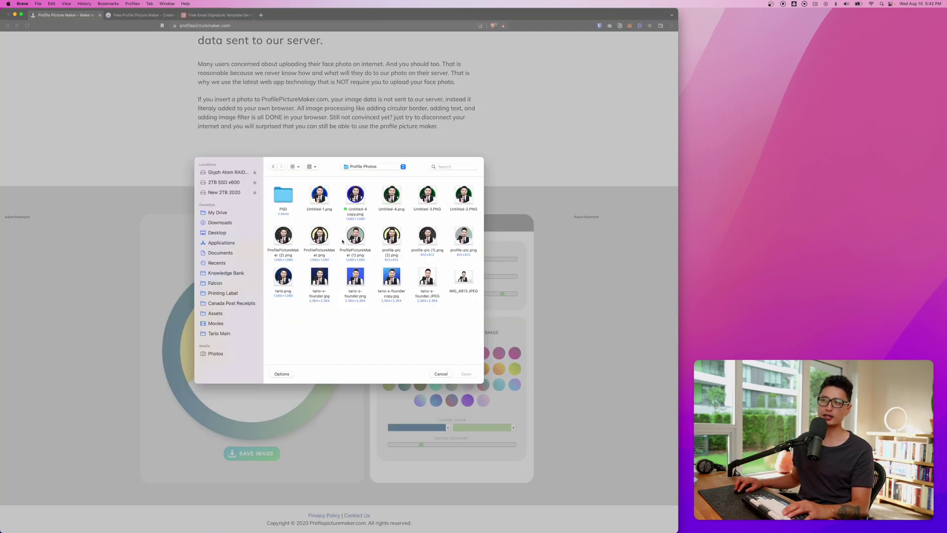
{"action": "left_click", "coordinate": [319, 236]}
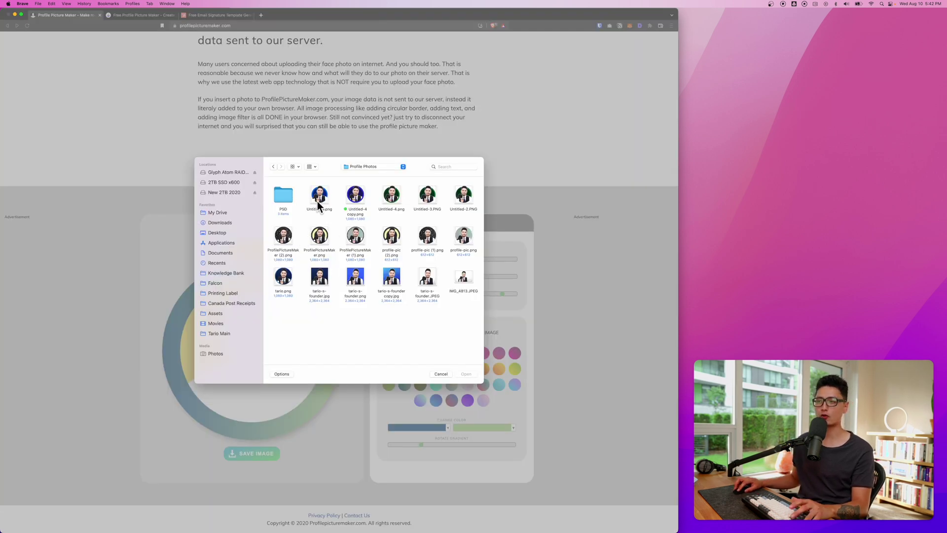
{"action": "key", "text": "space"}
{"action": "key", "text": "space"}
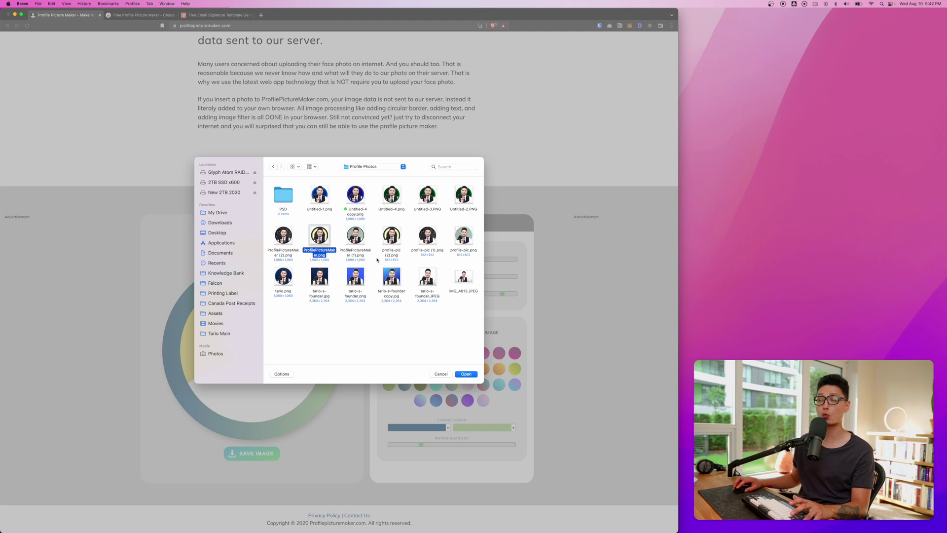
{"action": "key", "text": "Return"}
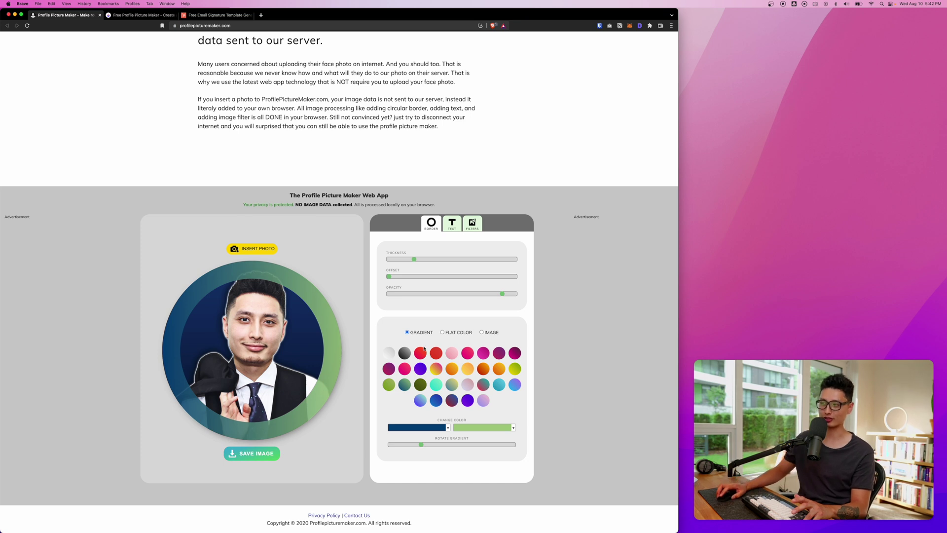
Thin the border, adjust its opacity and give it a violet gradient.
{"action": "left_click_drag", "start_coordinate": [414, 259], "coordinate": [401, 259]}
{"action": "left_click_drag", "start_coordinate": [502, 294], "coordinate": [526, 298]}
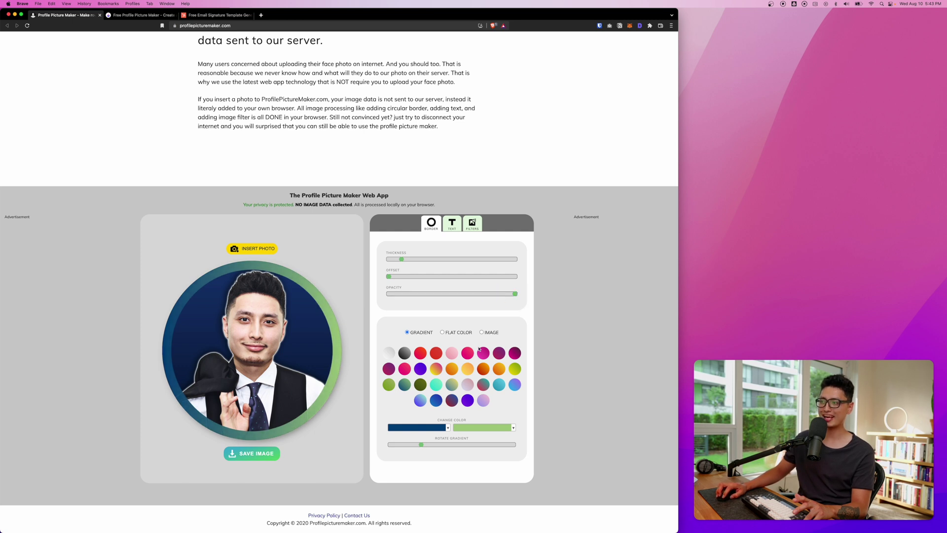
{"action": "left_click", "coordinate": [421, 352]}
{"action": "left_click", "coordinate": [436, 353]}
{"action": "left_click", "coordinate": [452, 353]}
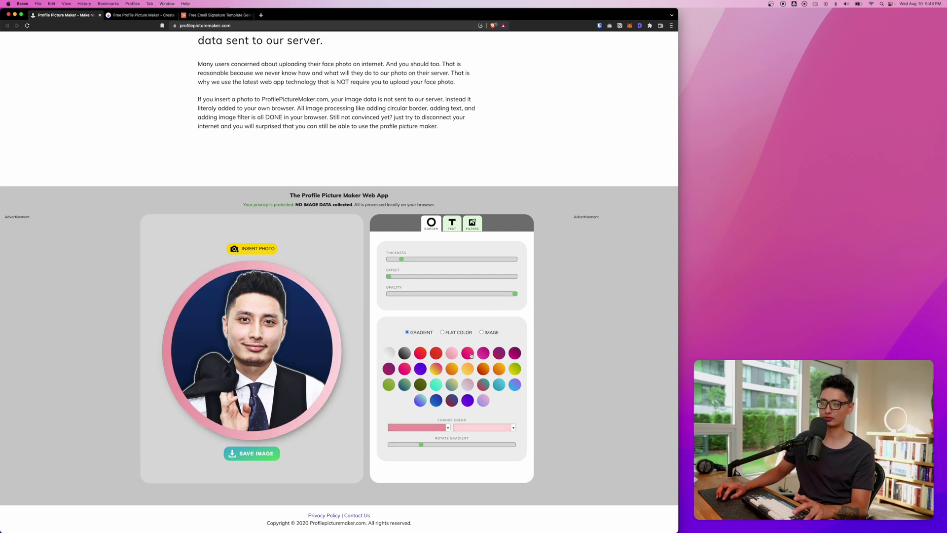
{"action": "left_click", "coordinate": [468, 353]}
{"action": "left_click", "coordinate": [483, 353]}
{"action": "left_click", "coordinate": [499, 353]}
{"action": "left_click", "coordinate": [500, 384]}
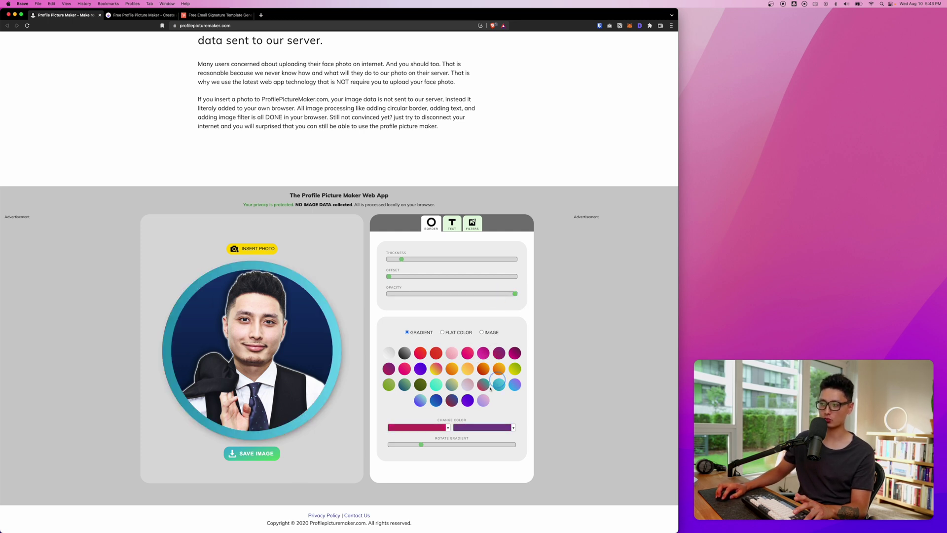
{"action": "left_click", "coordinate": [468, 400]}
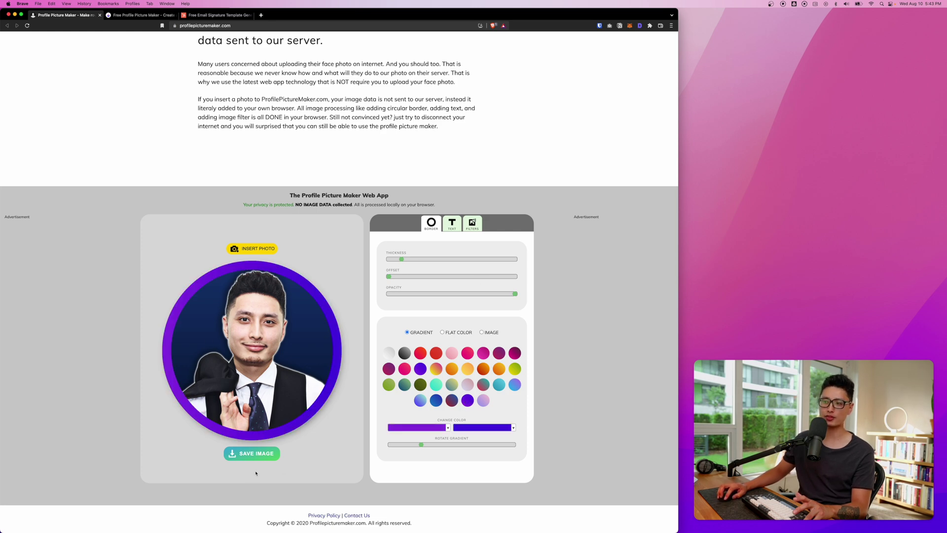
Save the violet-bordered portrait as ProfilePictureMaker.png and return to the pfpmaker.com tab.
{"action": "left_click", "coordinate": [246, 458]}
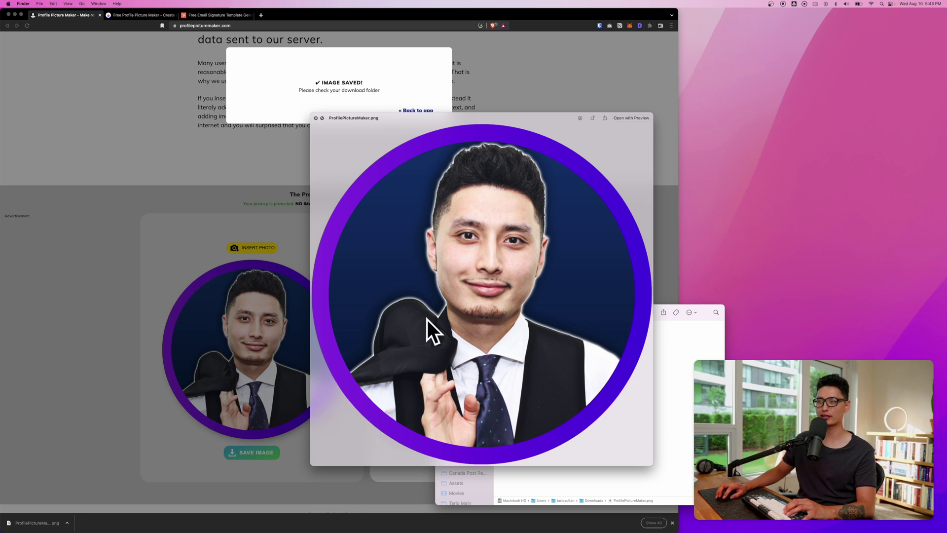
{"action": "key", "text": "space"}
{"action": "left_click", "coordinate": [569, 160]}
{"action": "left_click", "coordinate": [143, 15]}
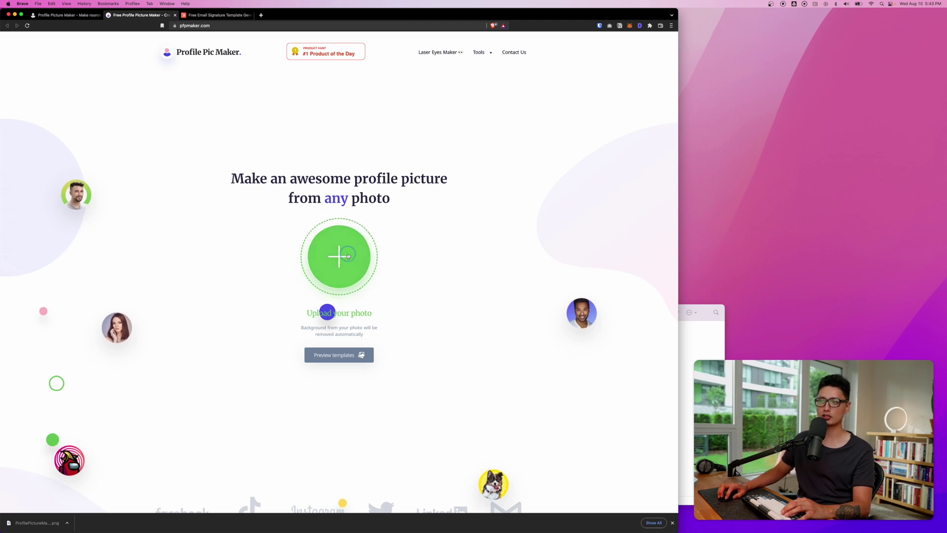
Upload the headshot to PFPMaker and scroll through the generated coloured and patterned variations.
{"action": "left_click", "coordinate": [339, 236]}
{"action": "double_click", "coordinate": [319, 279]}
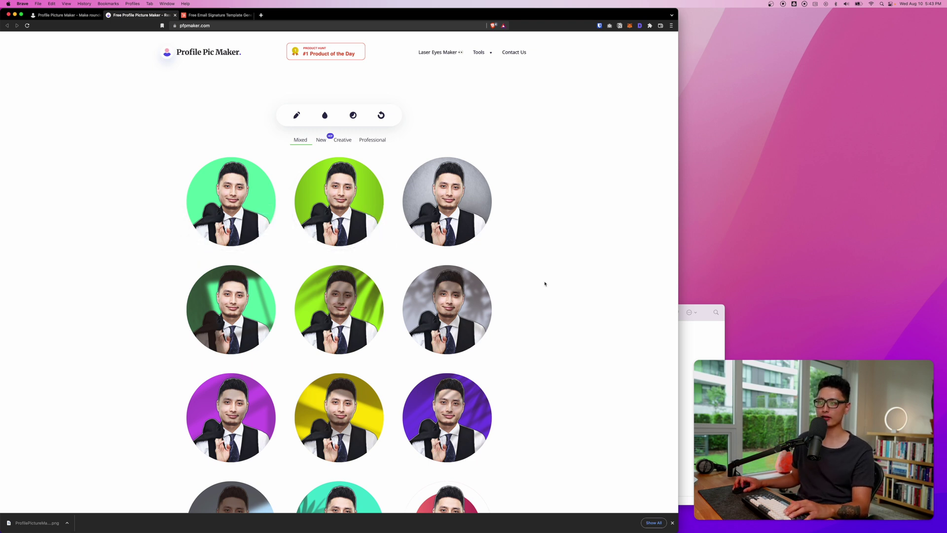
{"action": "scroll", "coordinate": [545, 284], "scroll_direction": "down", "scroll_amount": 3}
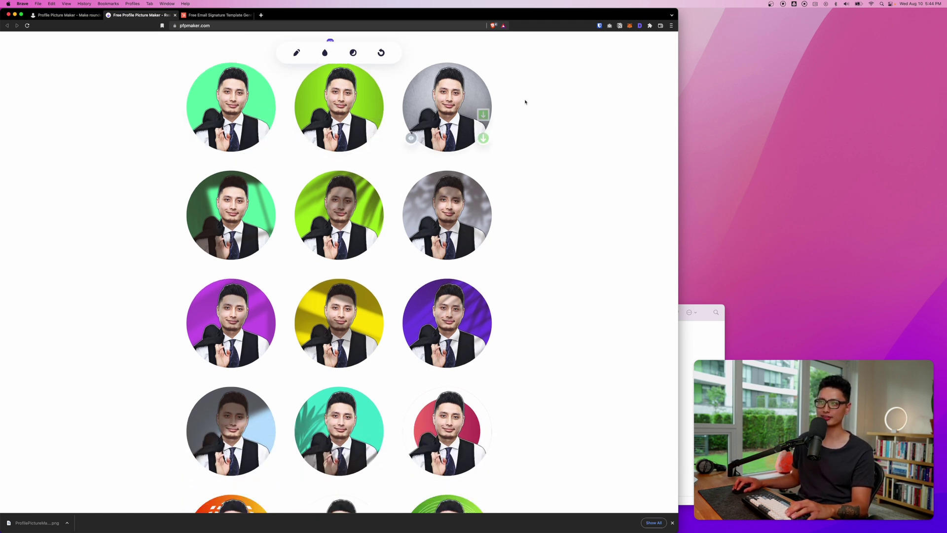
{"action": "scroll", "coordinate": [507, 145], "scroll_direction": "down", "scroll_amount": 10}
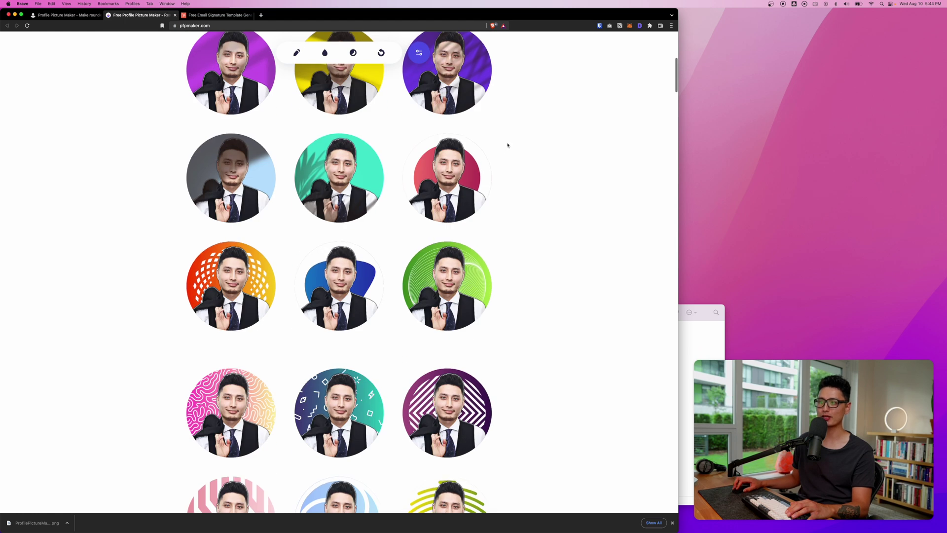
{"action": "scroll", "coordinate": [510, 145], "scroll_direction": "down", "scroll_amount": 3}
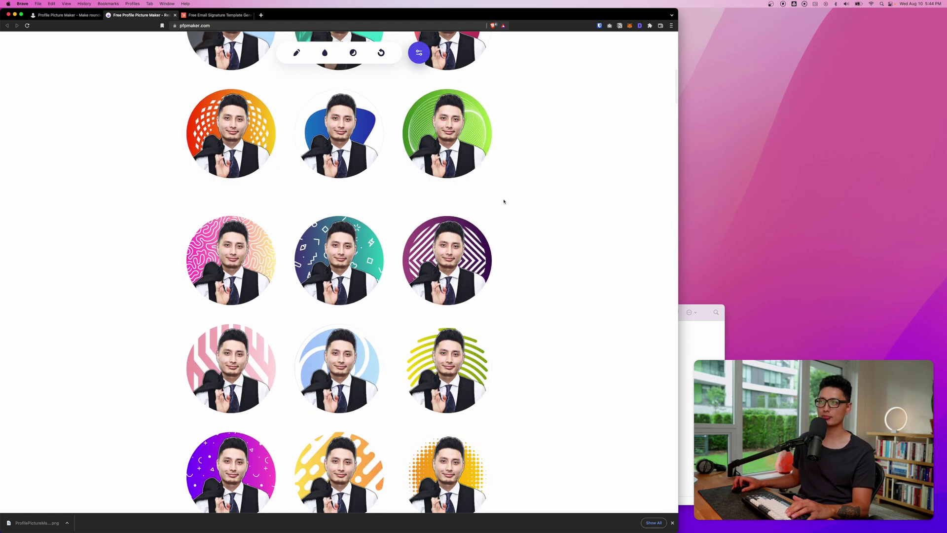
{"action": "scroll", "coordinate": [504, 201], "scroll_direction": "down", "scroll_amount": 6}
{"action": "scroll", "coordinate": [345, 296], "scroll_direction": "down", "scroll_amount": 6}
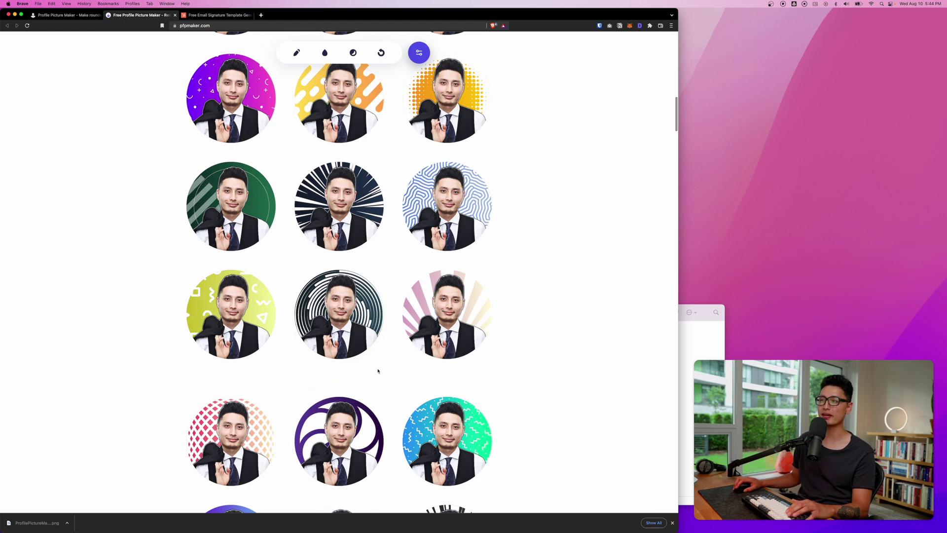
{"action": "scroll", "coordinate": [291, 231], "scroll_direction": "up", "scroll_amount": 20}
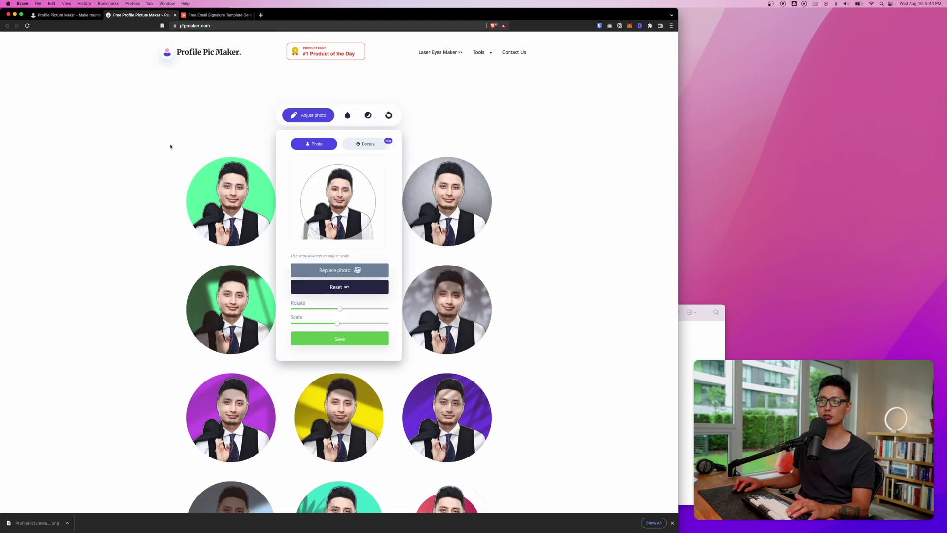
Set every generated picture's background to solid lime green.
{"action": "left_click", "coordinate": [348, 116]}
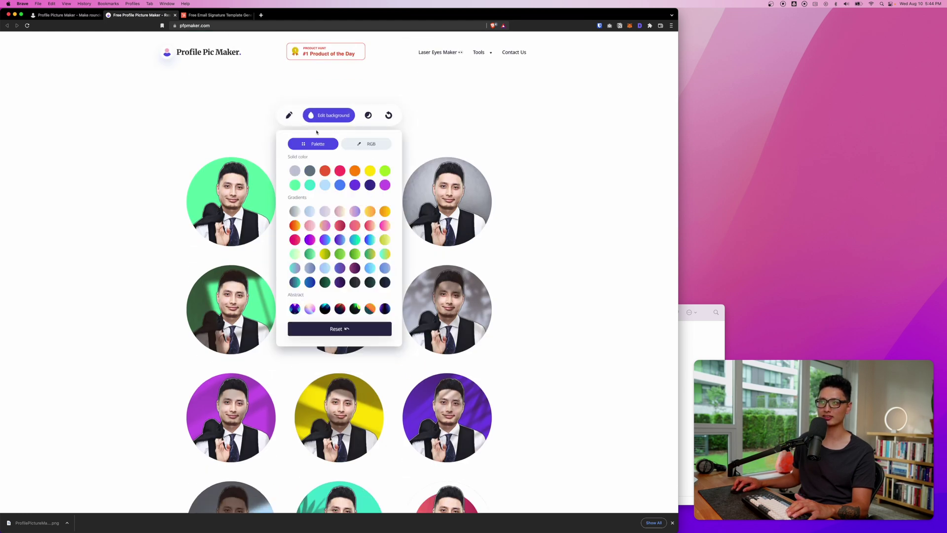
{"action": "left_click", "coordinate": [339, 185]}
{"action": "left_click", "coordinate": [354, 185]}
{"action": "left_click", "coordinate": [370, 185]}
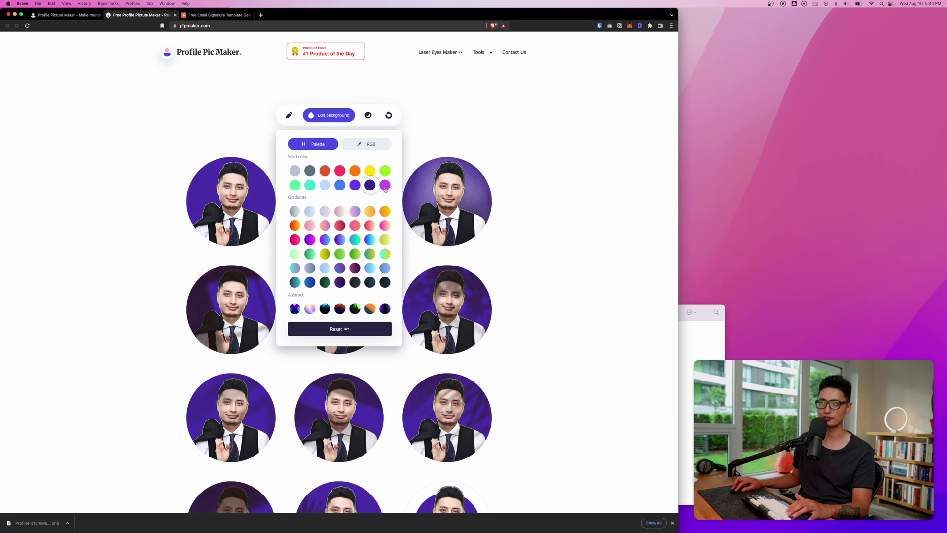
{"action": "left_click", "coordinate": [385, 185]}
{"action": "left_click", "coordinate": [385, 170]}
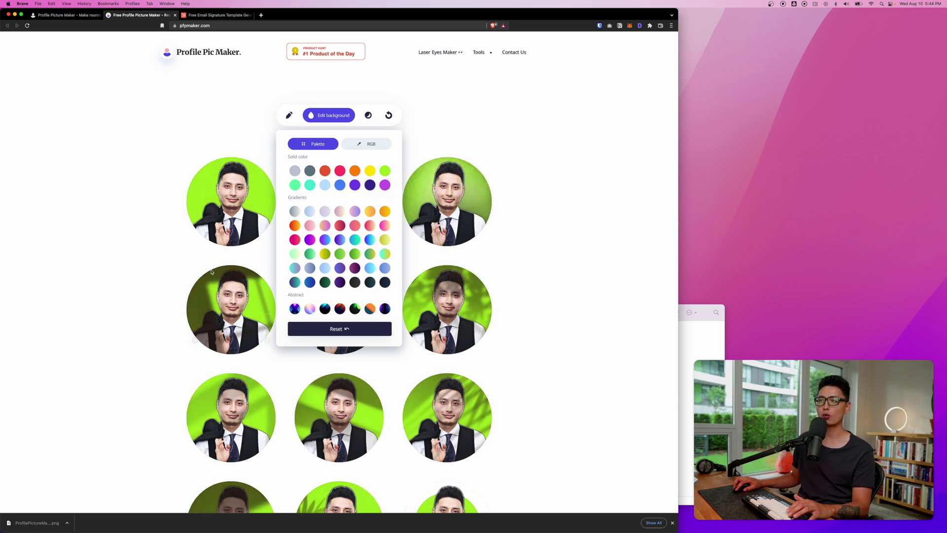
{"action": "left_click", "coordinate": [153, 265]}
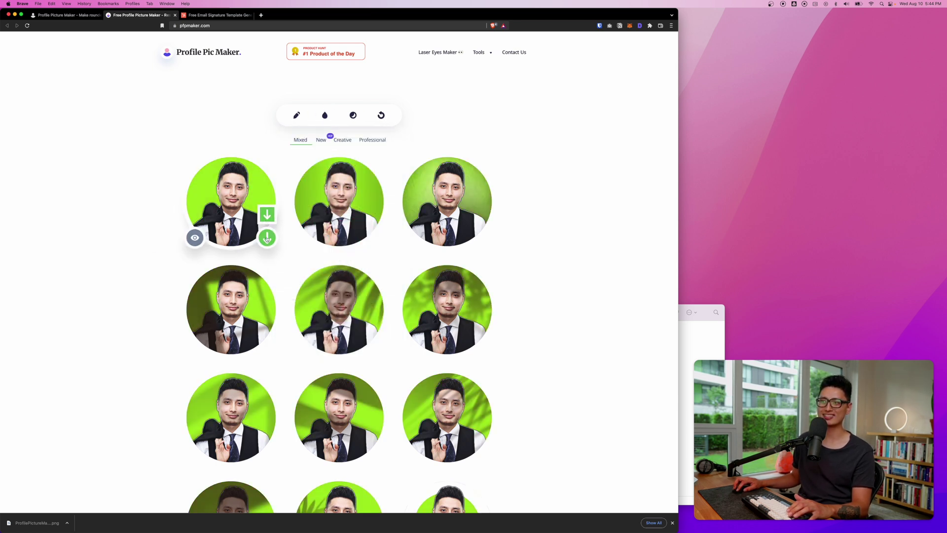
Download the first lime-green picture as profile-pic.png and reveal it in Finder.
{"action": "left_click", "coordinate": [267, 239]}
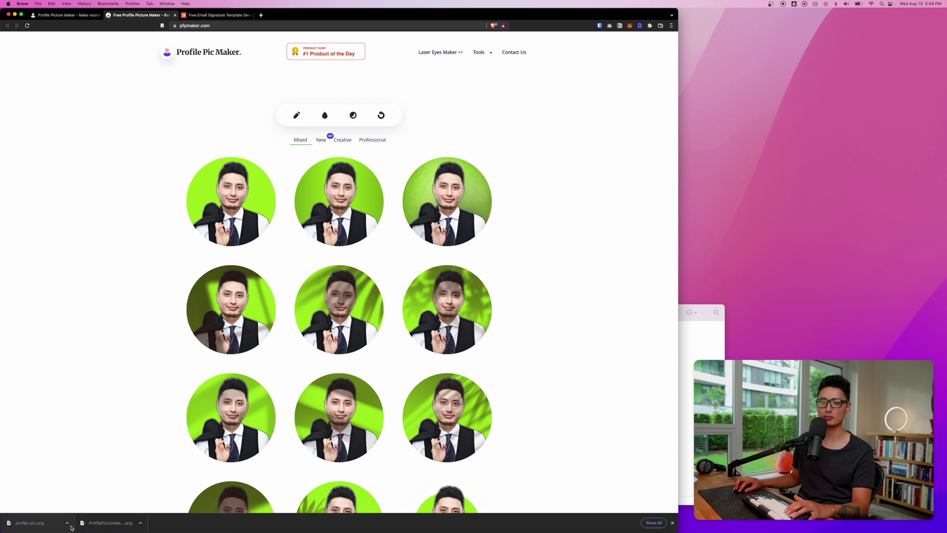
{"action": "left_click", "coordinate": [68, 523]}
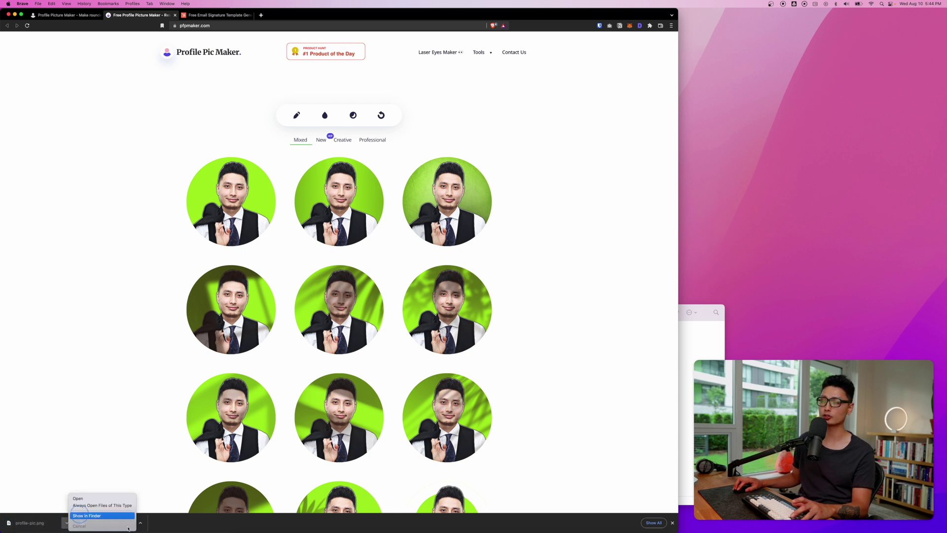
{"action": "left_click", "coordinate": [80, 515]}
{"action": "key", "text": "space"}
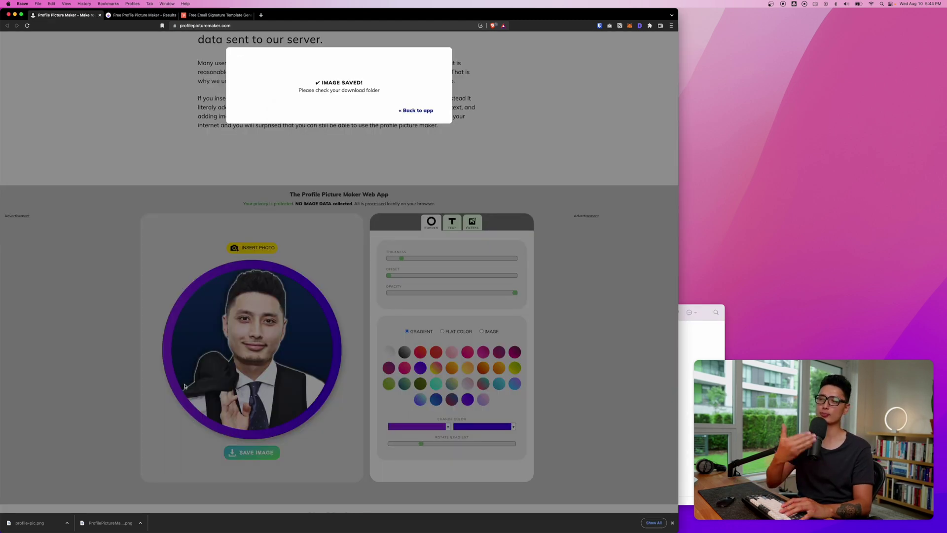
Switch to the HubSpot Email Signature Generator tab showing the Template 1 preview.
{"action": "key", "text": "super+3"}
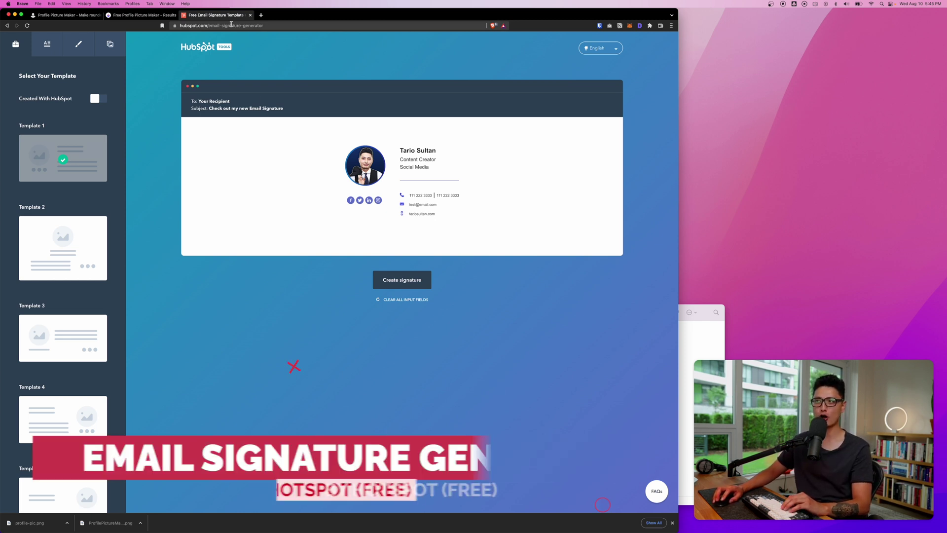
Pick Template 1 and review the pre-filled name, job title, phones, website, email and social links.
{"action": "left_click_drag", "start_coordinate": [231, 24], "coordinate": [335, 62]}
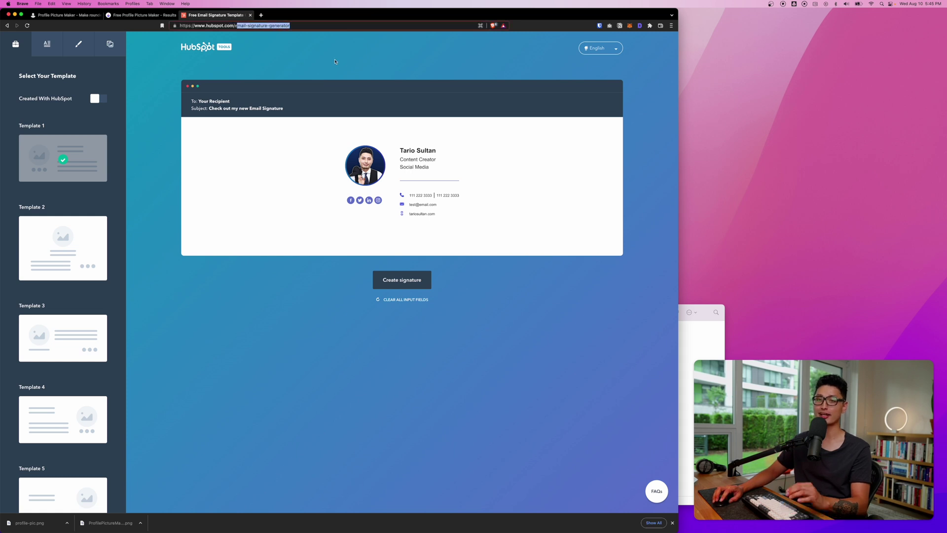
{"action": "left_click", "coordinate": [59, 165]}
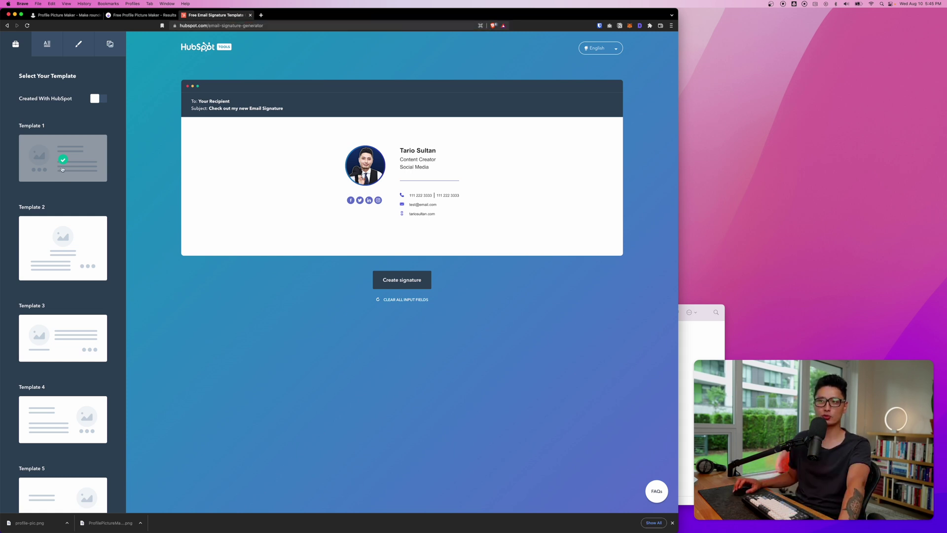
{"action": "left_click", "coordinate": [69, 245]}
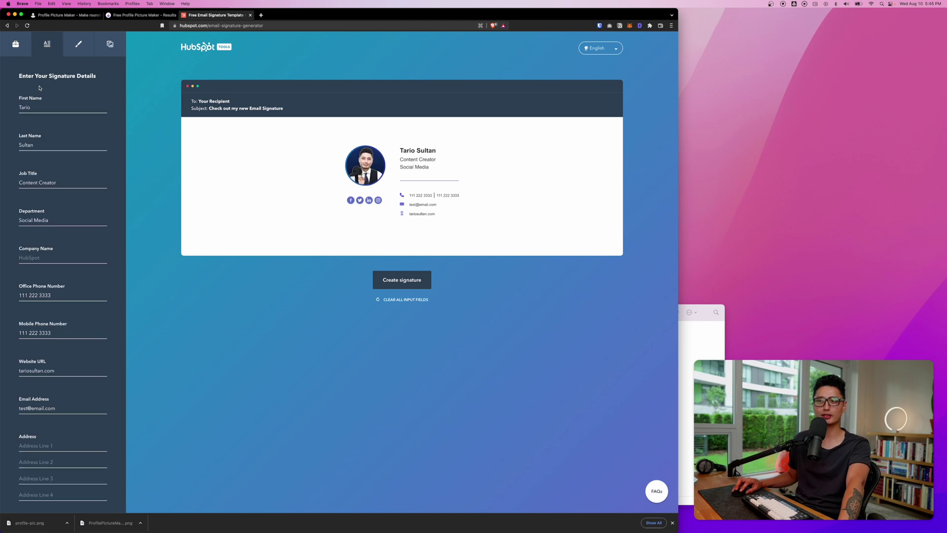
{"action": "left_click_drag", "start_coordinate": [29, 77], "coordinate": [92, 76]}
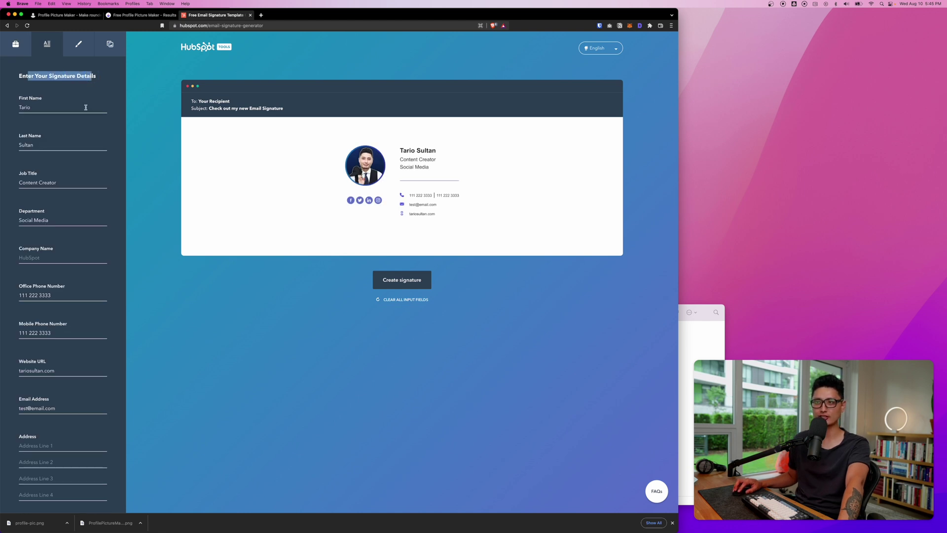
{"action": "scroll", "coordinate": [35, 192], "scroll_direction": "up", "scroll_amount": 5}
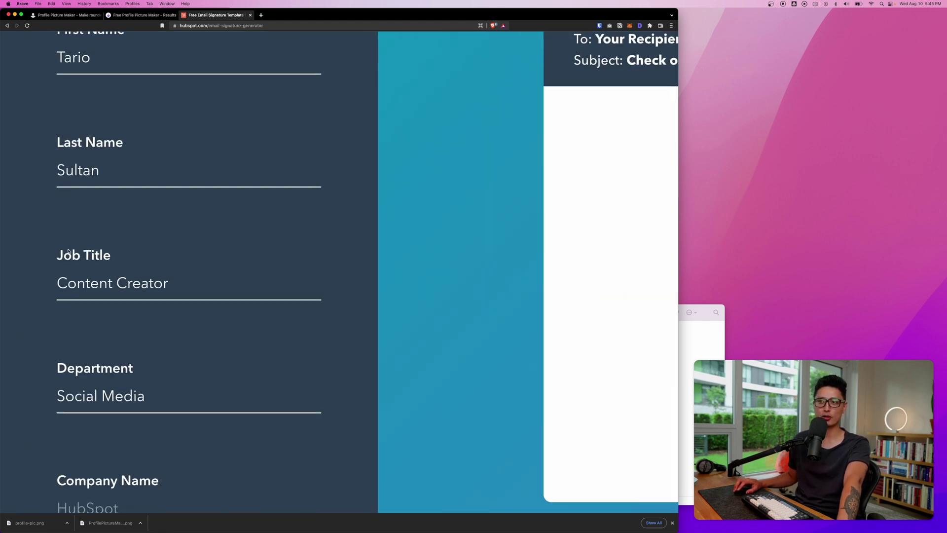
{"action": "scroll", "coordinate": [87, 276], "scroll_direction": "down", "scroll_amount": 10}
{"action": "scroll", "coordinate": [84, 276], "scroll_direction": "down", "scroll_amount": 5}
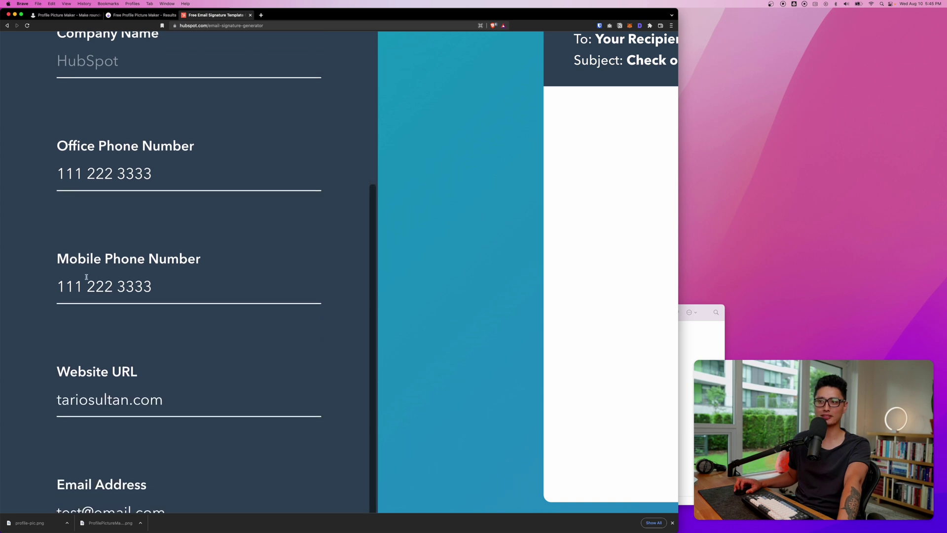
{"action": "scroll", "coordinate": [133, 289], "scroll_direction": "down", "scroll_amount": 5}
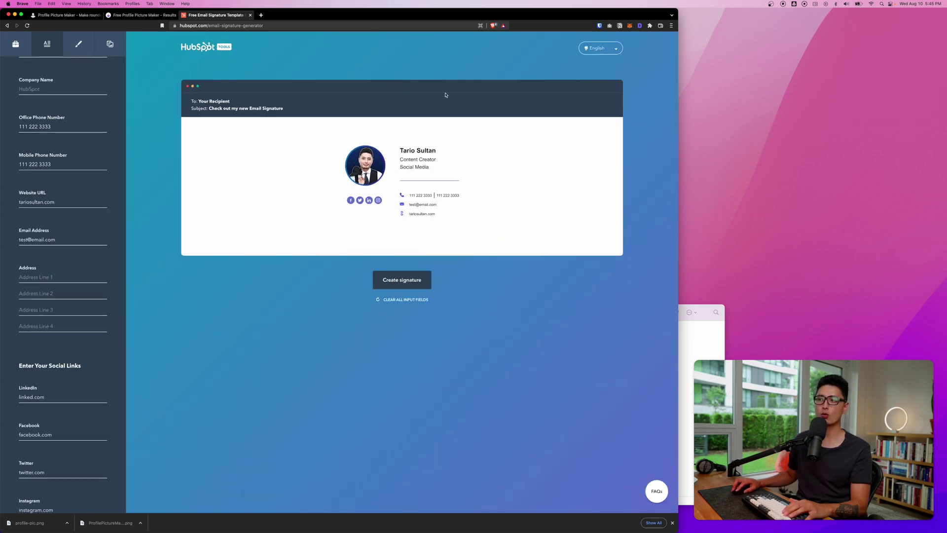
Correct the company name and submit the details to generate the signature.
{"action": "left_click", "coordinate": [399, 280]}
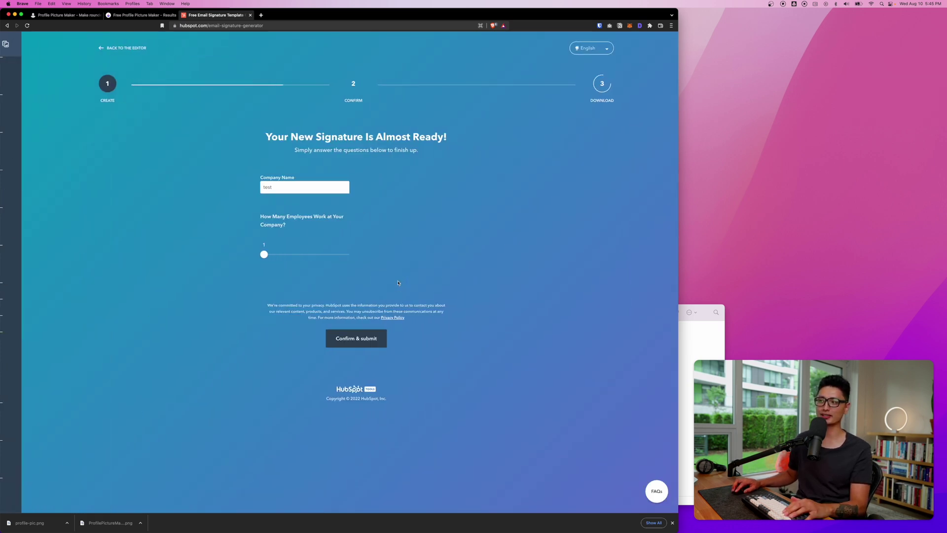
{"action": "left_click", "coordinate": [268, 189]}
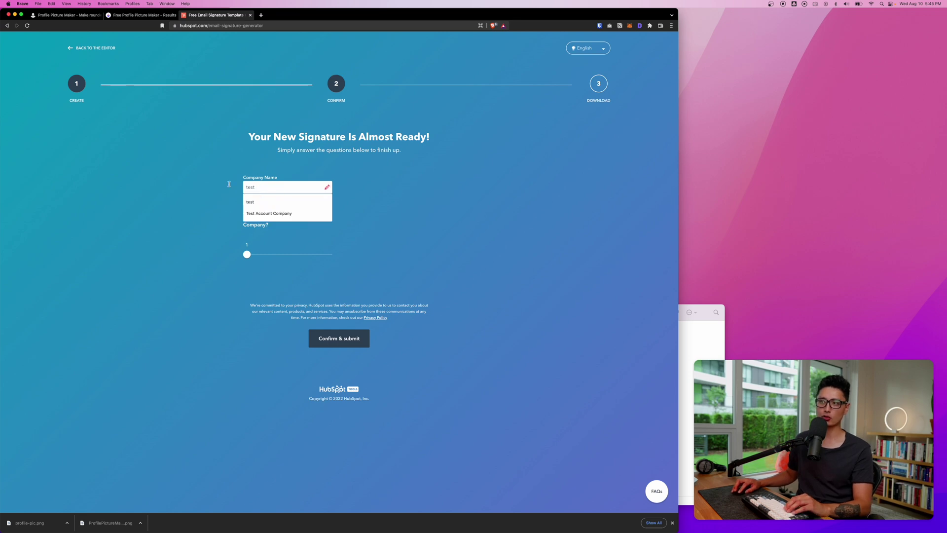
{"action": "left_click", "coordinate": [224, 249]}
{"action": "left_click", "coordinate": [344, 344]}
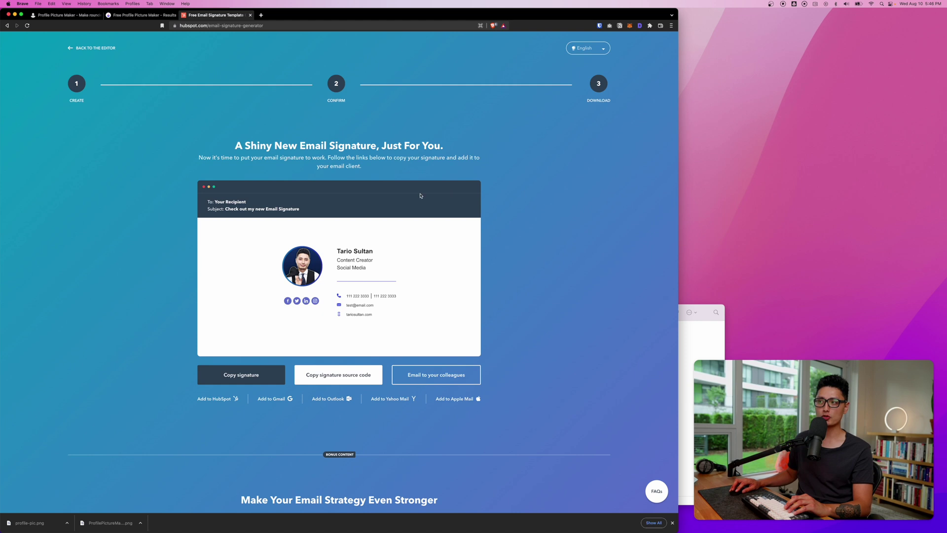
Copy the finished signature and paste it into the new Mail message body.
{"action": "left_click", "coordinate": [233, 377]}
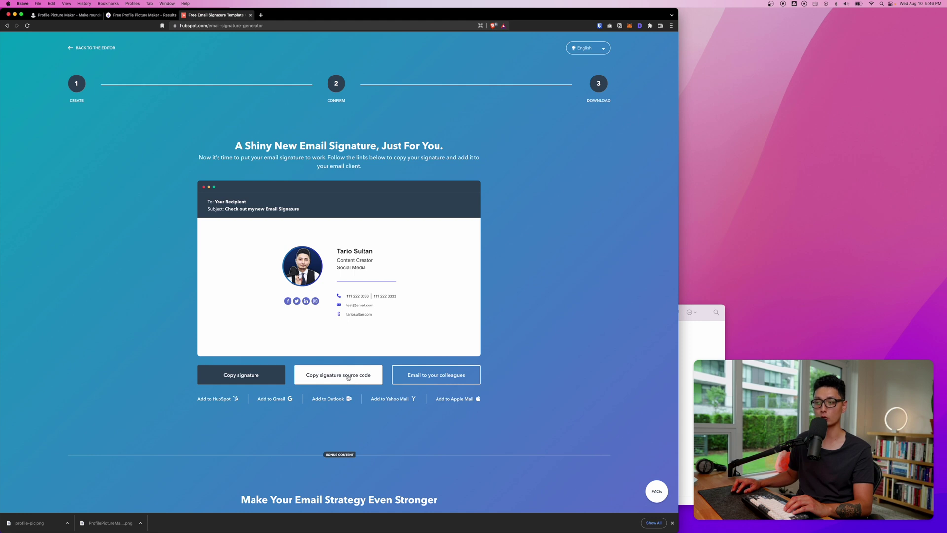
{"action": "left_click", "coordinate": [230, 376]}
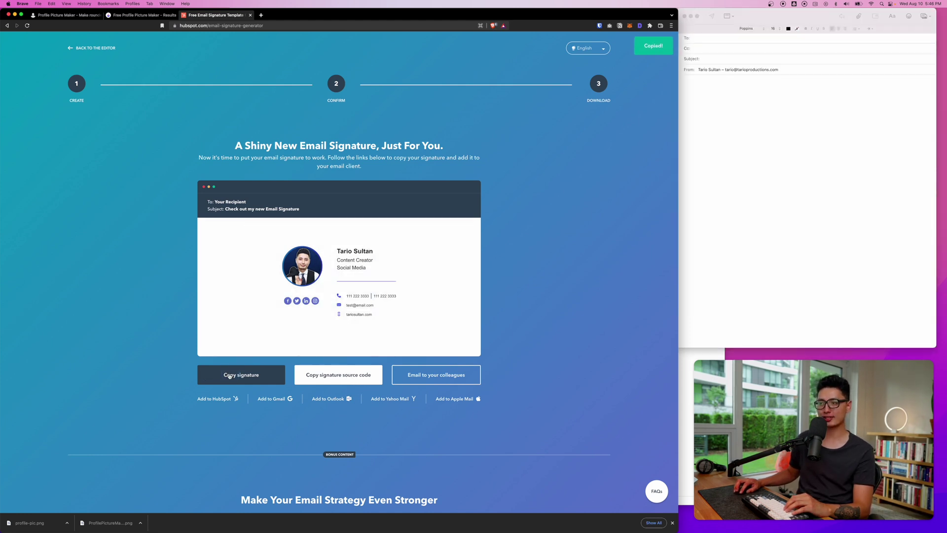
{"action": "left_click", "coordinate": [703, 160]}
{"action": "key", "text": "super+v"}
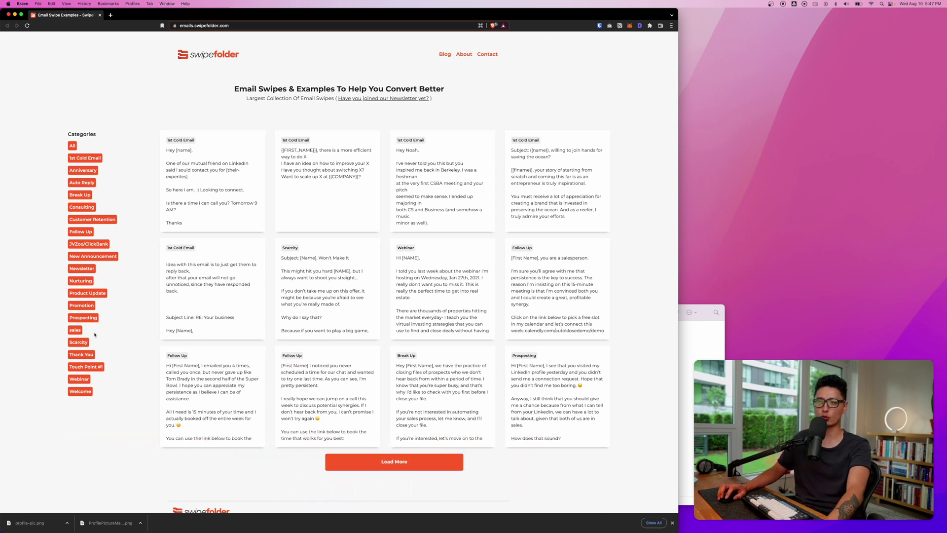
Browse the cold email, follow-up and prospecting swipe cards, loading two more rows of examples.
{"action": "left_click_drag", "start_coordinate": [217, 89], "coordinate": [296, 90]}
{"action": "left_click", "coordinate": [394, 462]}
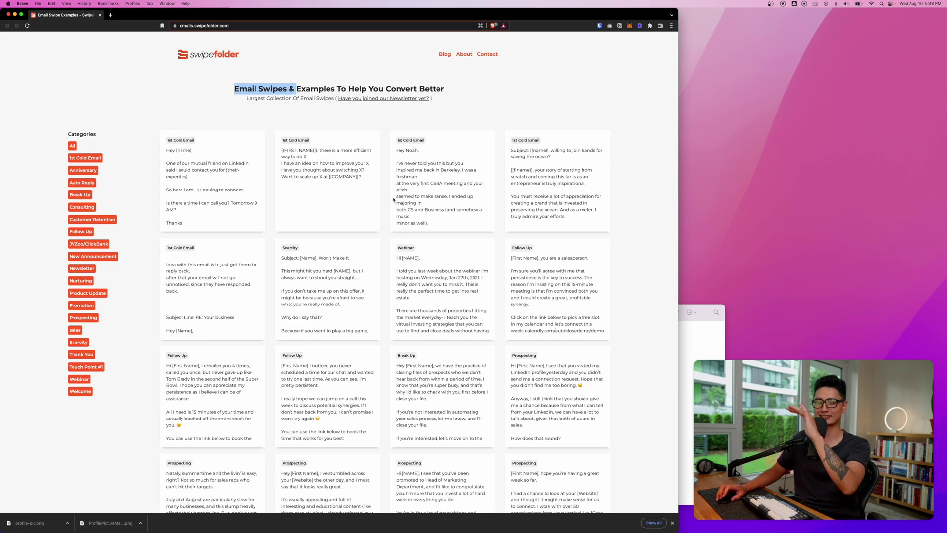
{"action": "scroll", "coordinate": [279, 271], "scroll_direction": "down", "scroll_amount": 3}
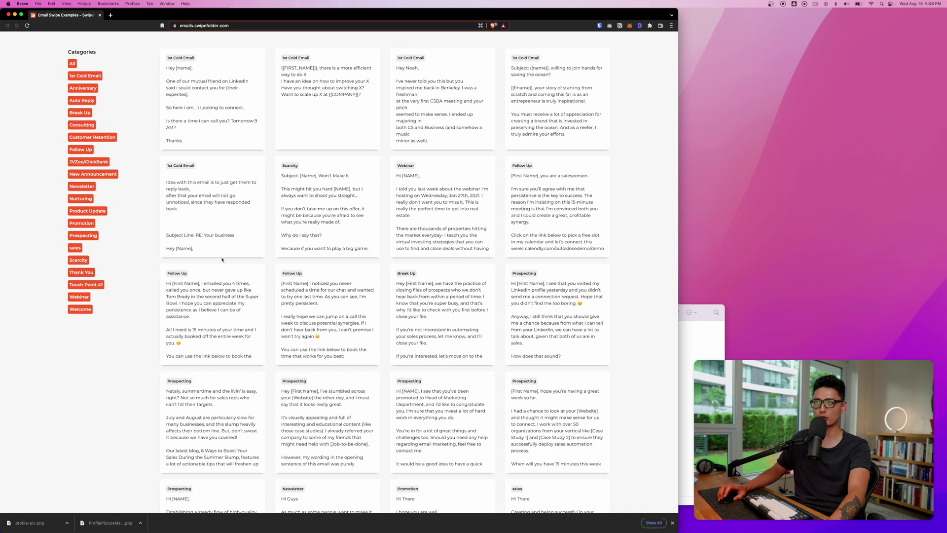
{"action": "scroll", "coordinate": [208, 110], "scroll_direction": "up", "scroll_amount": 5}
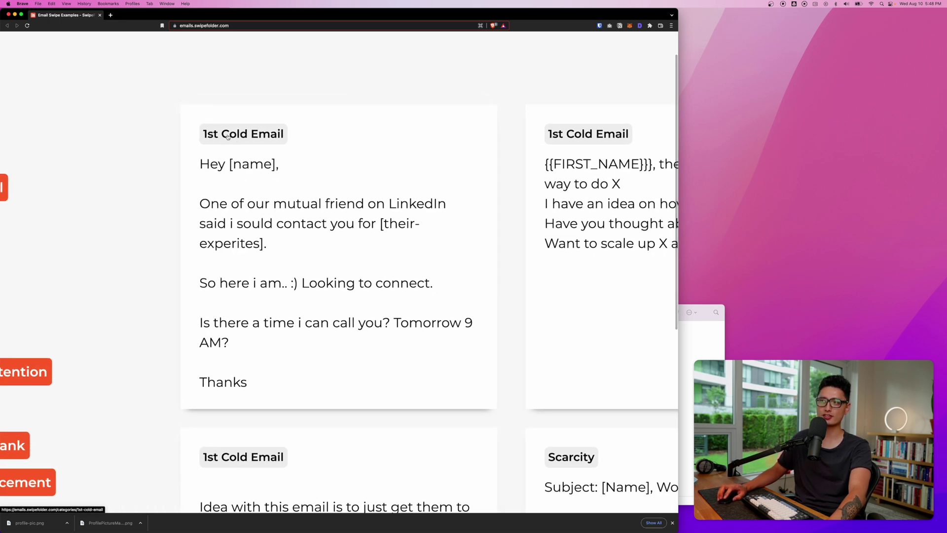
{"action": "scroll", "coordinate": [357, 355], "scroll_direction": "down", "scroll_amount": 10}
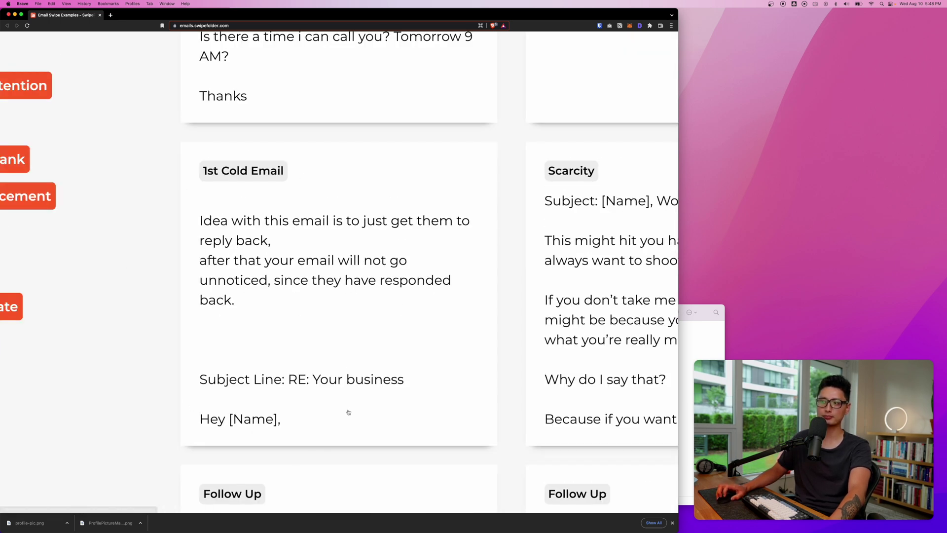
{"action": "scroll", "coordinate": [340, 403], "scroll_direction": "down", "scroll_amount": 6}
{"action": "scroll", "coordinate": [325, 400], "scroll_direction": "down", "scroll_amount": 6}
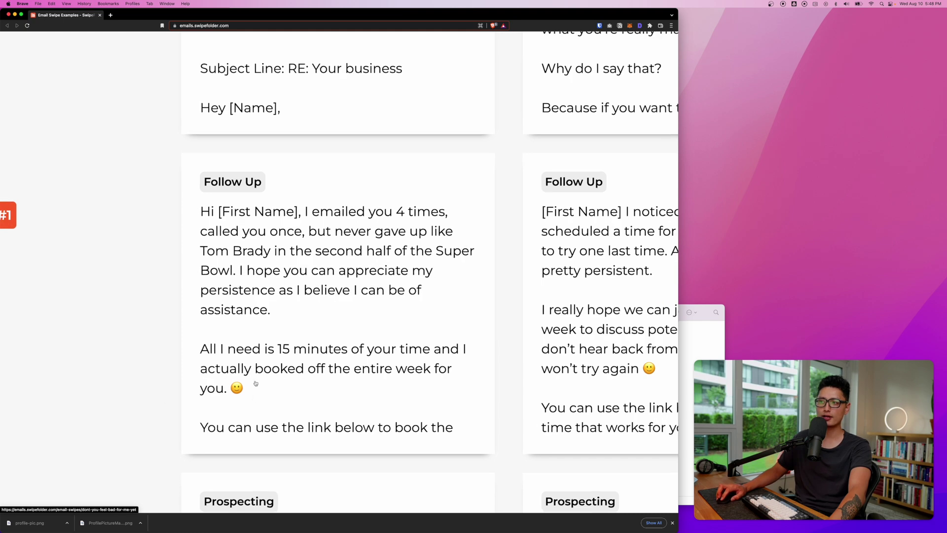
{"action": "scroll", "coordinate": [229, 406], "scroll_direction": "down", "scroll_amount": 5}
{"action": "scroll", "coordinate": [325, 367], "scroll_direction": "down", "scroll_amount": 10}
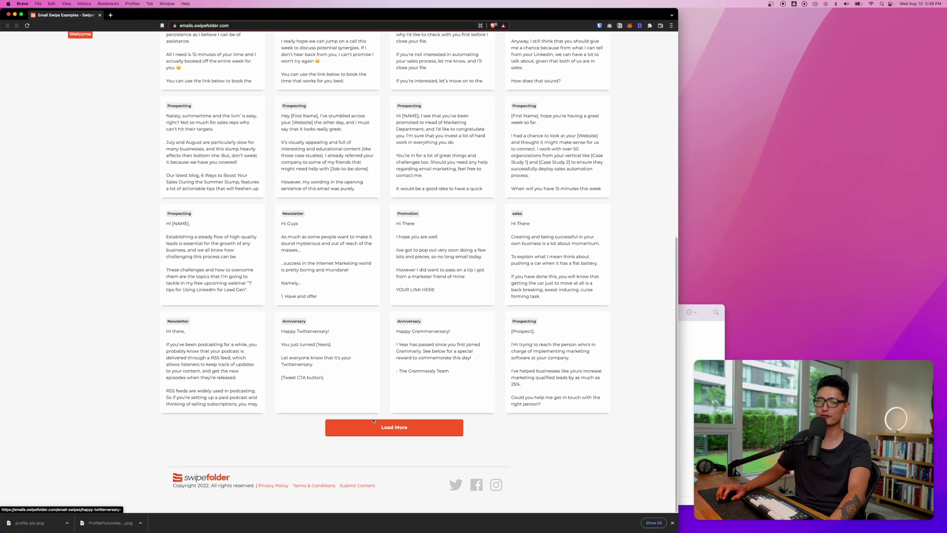
{"action": "left_click", "coordinate": [360, 427]}
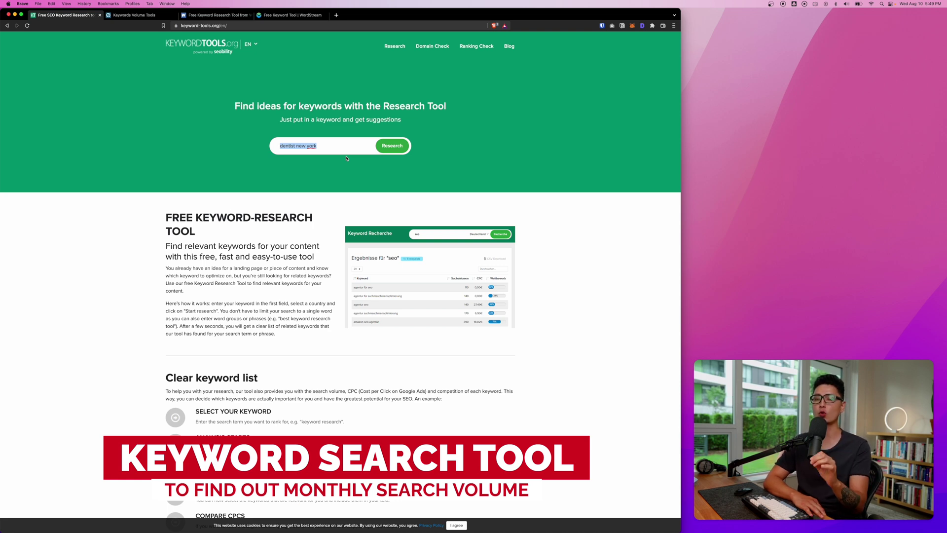
Run the keyword research for 'dentist new york' on keyword-tools.org.
{"action": "key", "text": "ctrl+Tab"}
{"action": "key", "text": "ctrl+Tab"}
{"action": "key", "text": "ctrl+Tab"}
{"action": "key", "text": "ctrl+Tab"}
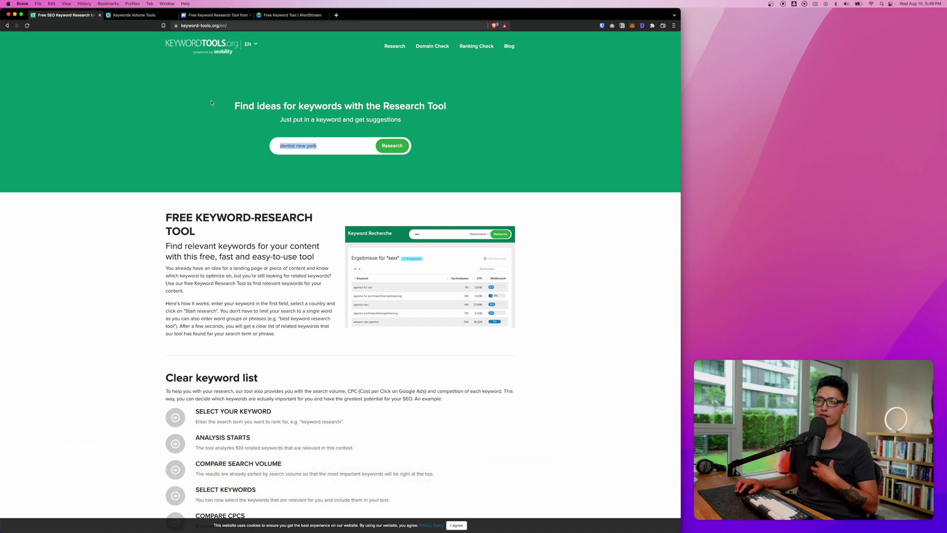
{"action": "scroll", "coordinate": [273, 203], "scroll_direction": "down", "scroll_amount": 5}
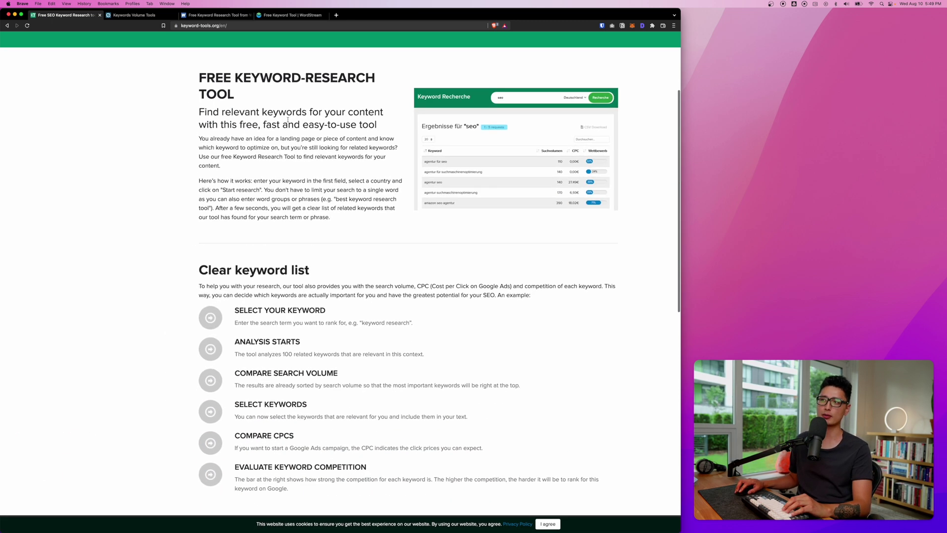
{"action": "scroll", "coordinate": [296, 207], "scroll_direction": "up", "scroll_amount": 5}
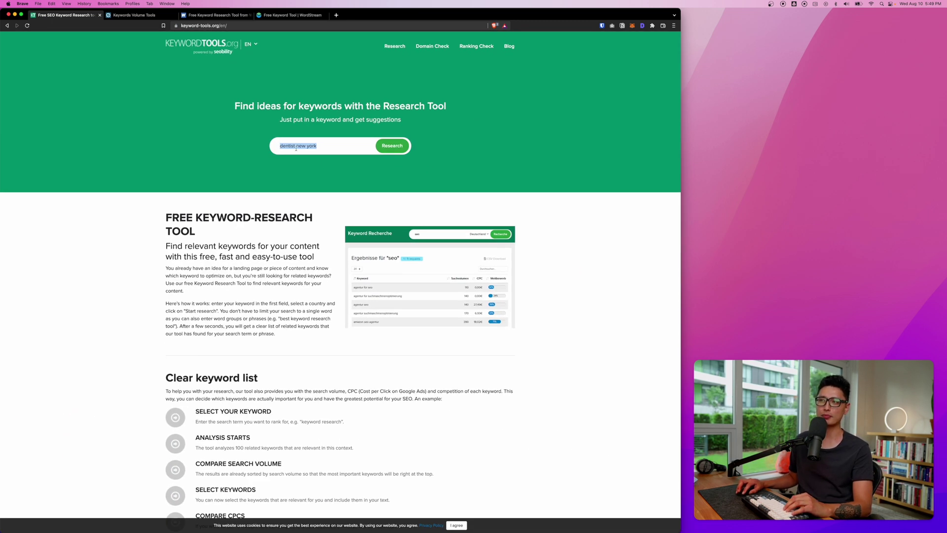
{"action": "left_click", "coordinate": [400, 150]}
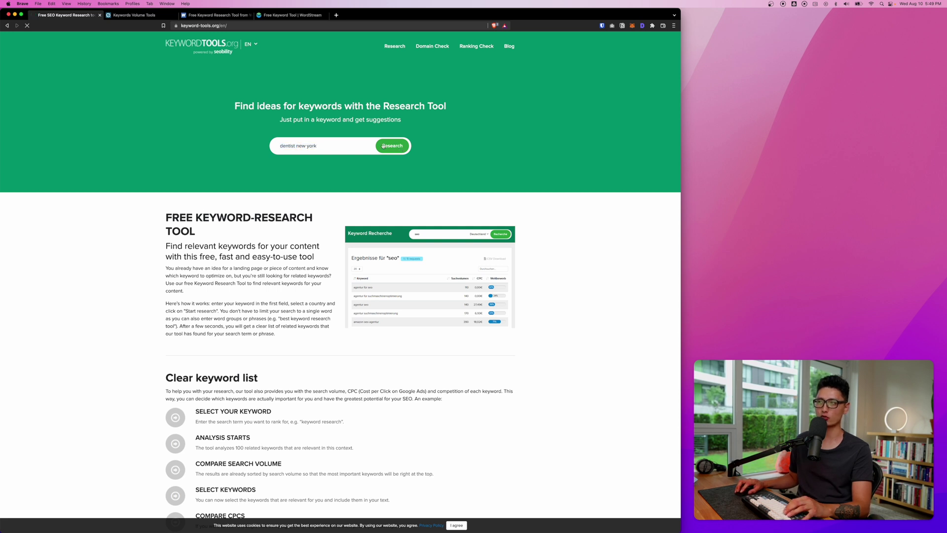
Paste 'dentist new york' into explorekeywords and Wordtracker, running the Wordtracker search.
{"action": "key", "text": "super+2"}
{"action": "left_click", "coordinate": [244, 101]}
{"action": "key", "text": "super+v"}
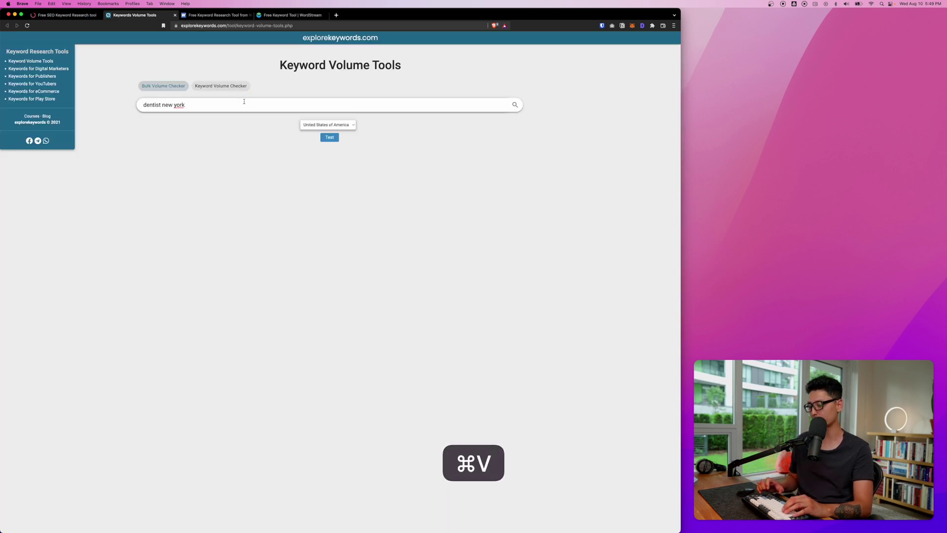
{"action": "key", "text": "super+3"}
{"action": "left_click", "coordinate": [236, 271]}
{"action": "key", "text": "super+v"}
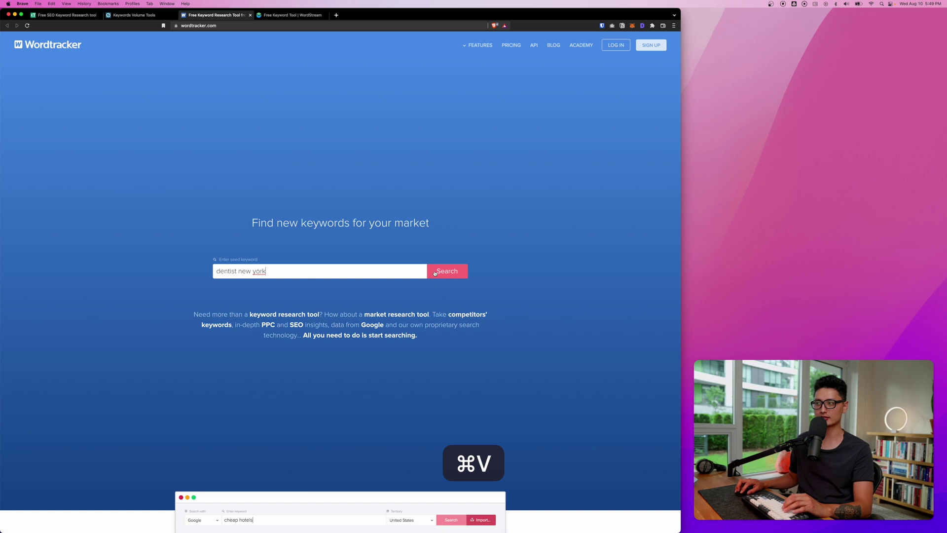
{"action": "left_click", "coordinate": [447, 271]}
Search 'dentist new york' on WordStream, then return to the keyword-tools.org results.
{"action": "key", "text": "super+4"}
{"action": "left_click", "coordinate": [262, 170]}
{"action": "key", "text": "super+v"}
{"action": "key", "text": "Return"}
{"action": "key", "text": "super+1"}
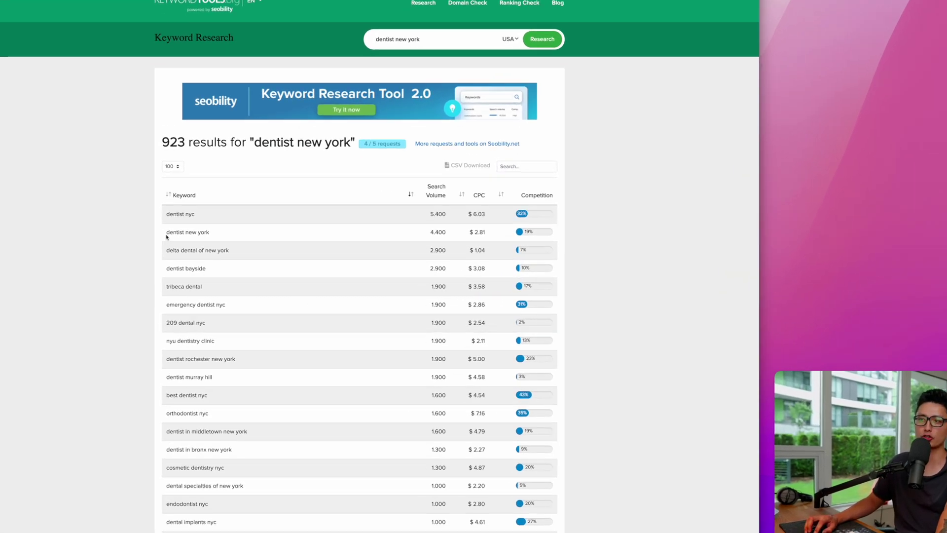
Select the keyword and its 4.400 volume, then calculate 4400*2.81 in Spotlight.
{"action": "left_click_drag", "start_coordinate": [167, 237], "coordinate": [214, 235]}
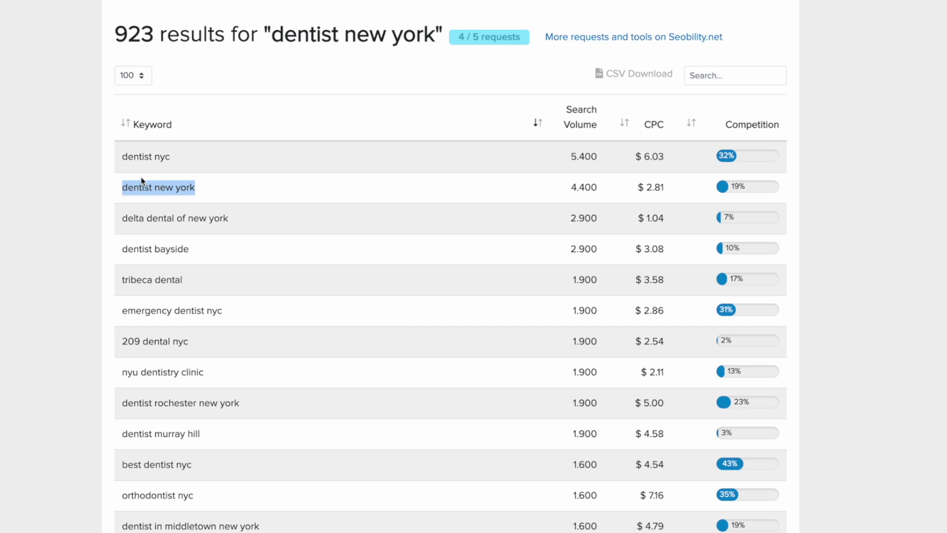
{"action": "left_click_drag", "start_coordinate": [570, 187], "coordinate": [599, 187]}
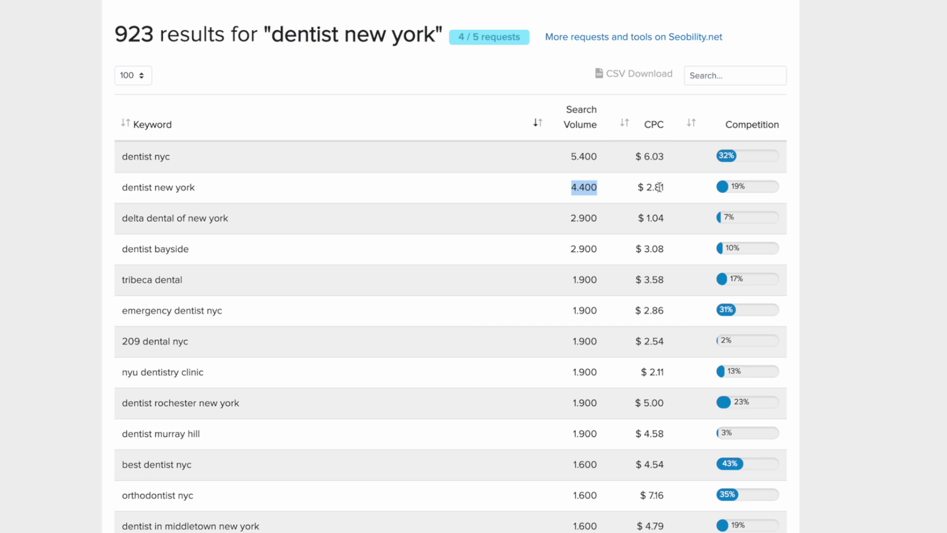
{"action": "key", "text": "super+space"}
{"action": "type", "text": "4400*2.81"}
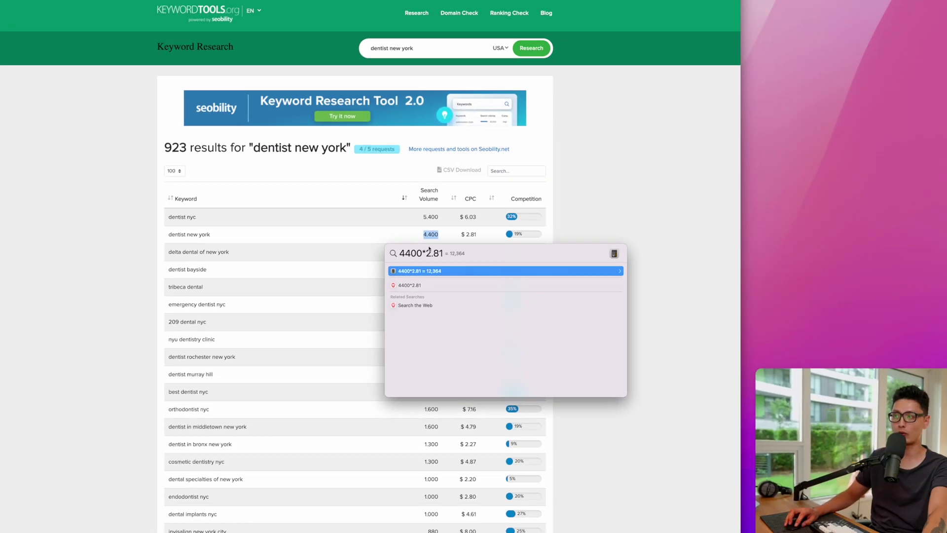
Recalculate the traffic value for 1000 and 500 searches at $2.81 CPC.
{"action": "key", "text": "super+a"}
{"action": "type", "text": "1000*2.81"}
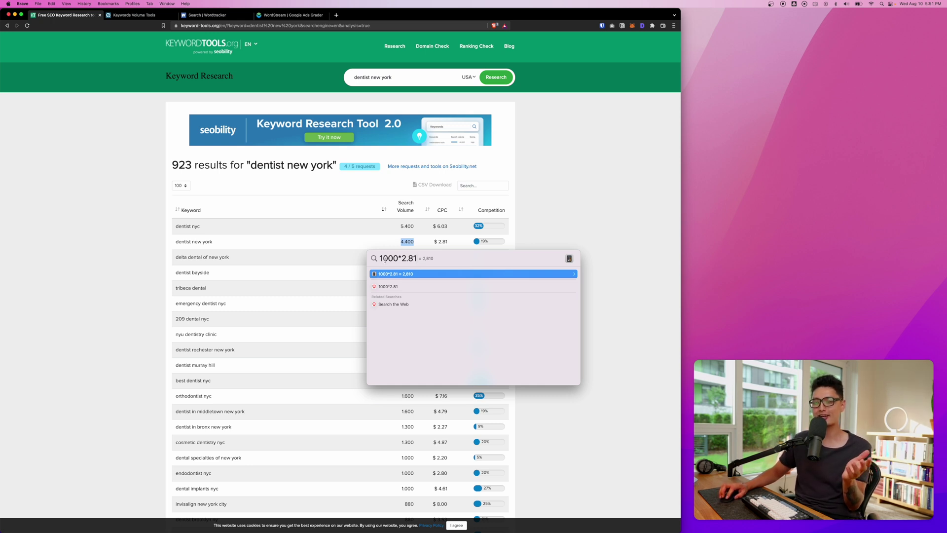
{"action": "left_click_drag", "start_coordinate": [389, 258], "coordinate": [359, 256]}
{"action": "type", "text": "5"}
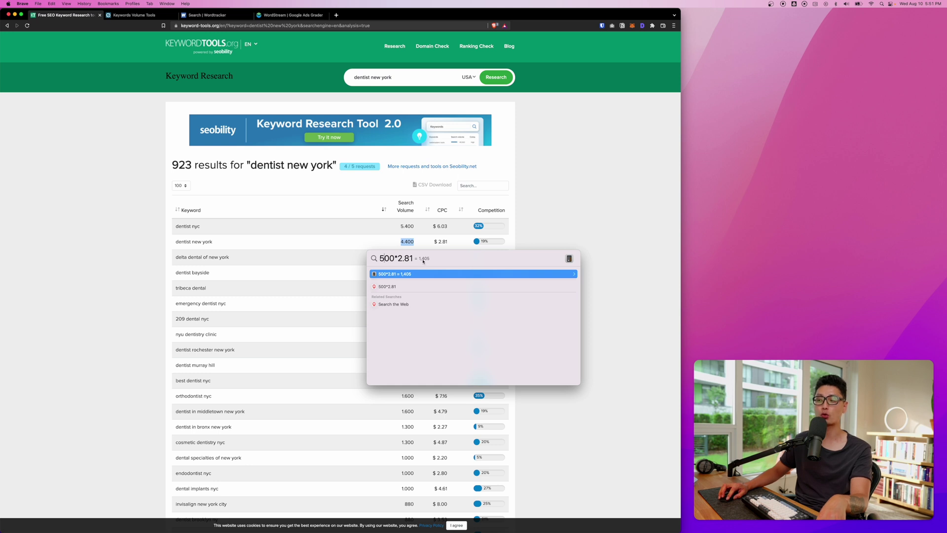
{"action": "key", "text": "super+2"}
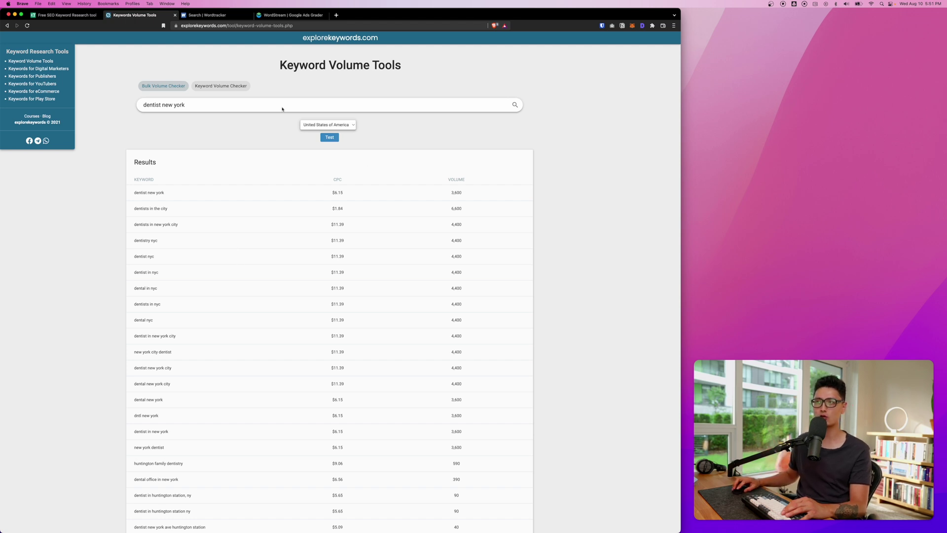
Compare the three tools' results, marking WordStream's 4,400 searches and $2.81 bid.
{"action": "key", "text": "super+3"}
{"action": "key", "text": "super+4"}
{"action": "key", "text": "super+2"}
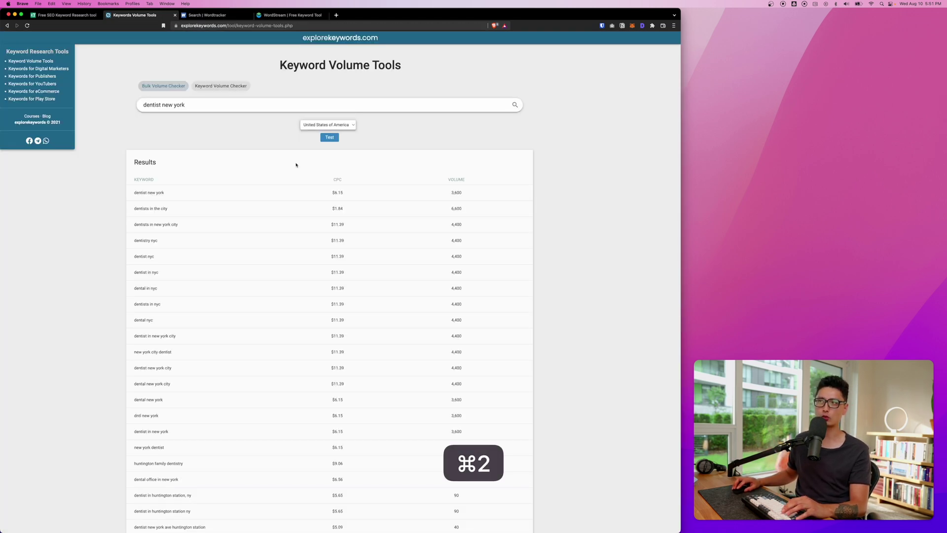
{"action": "key", "text": "super+3"}
{"action": "key", "text": "super+2"}
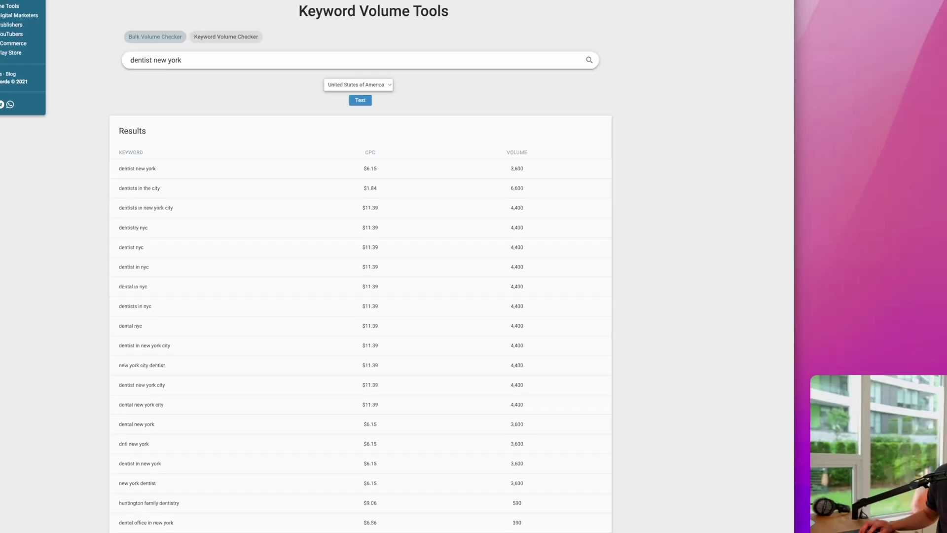
{"action": "left_click", "coordinate": [222, 17]}
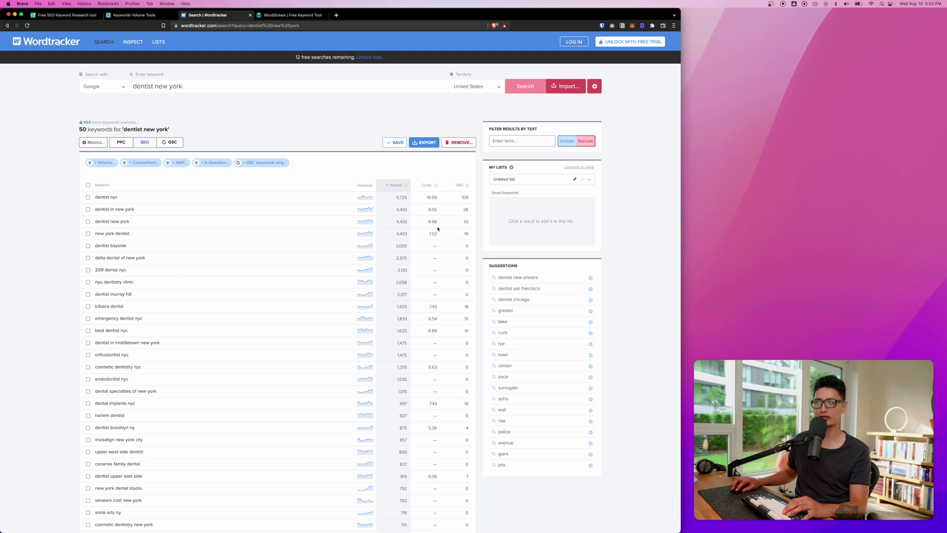
{"action": "key", "text": "ctrl+Tab"}
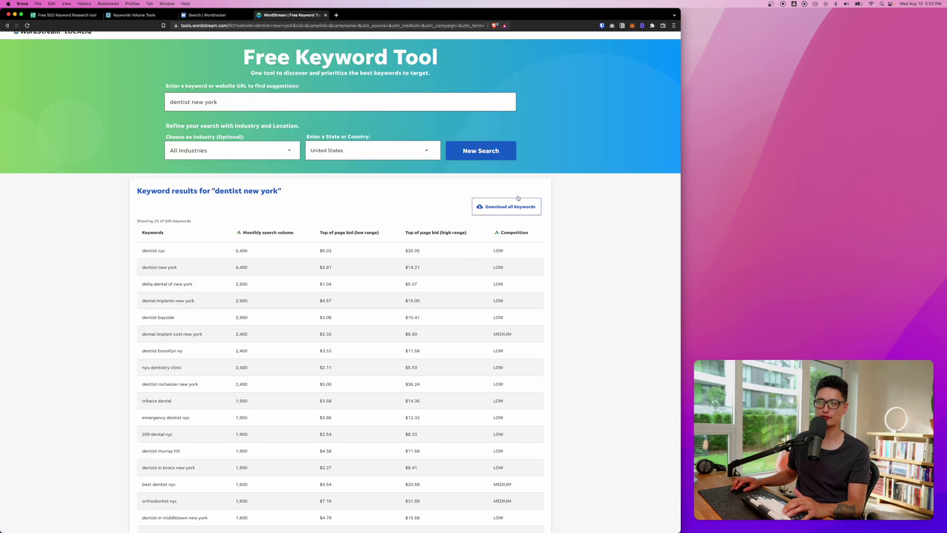
{"action": "left_click_drag", "start_coordinate": [236, 267], "coordinate": [258, 268]}
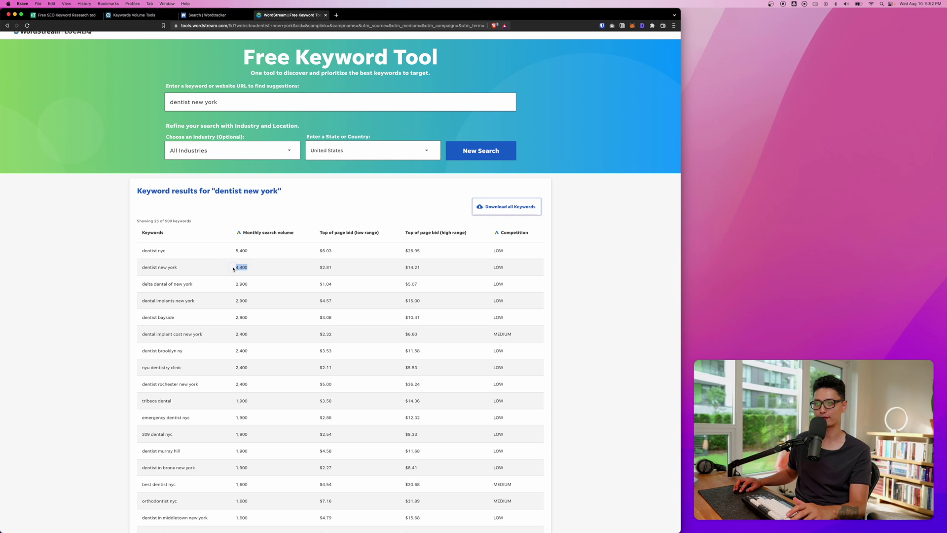
{"action": "left_click_drag", "start_coordinate": [325, 267], "coordinate": [362, 268]}
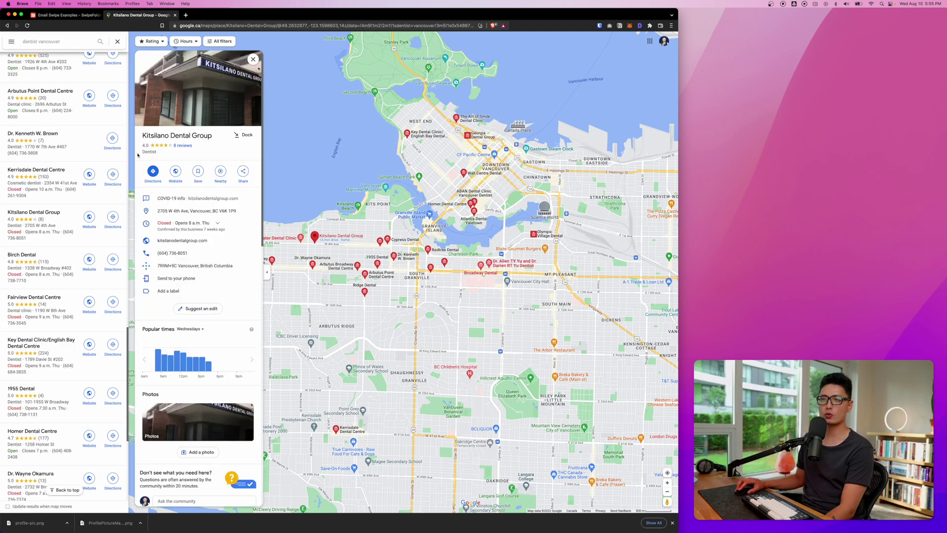
Scroll the Vancouver dentist results and open Kitsilano Dental Group's website.
{"action": "scroll", "coordinate": [59, 171], "scroll_direction": "down", "scroll_amount": 5}
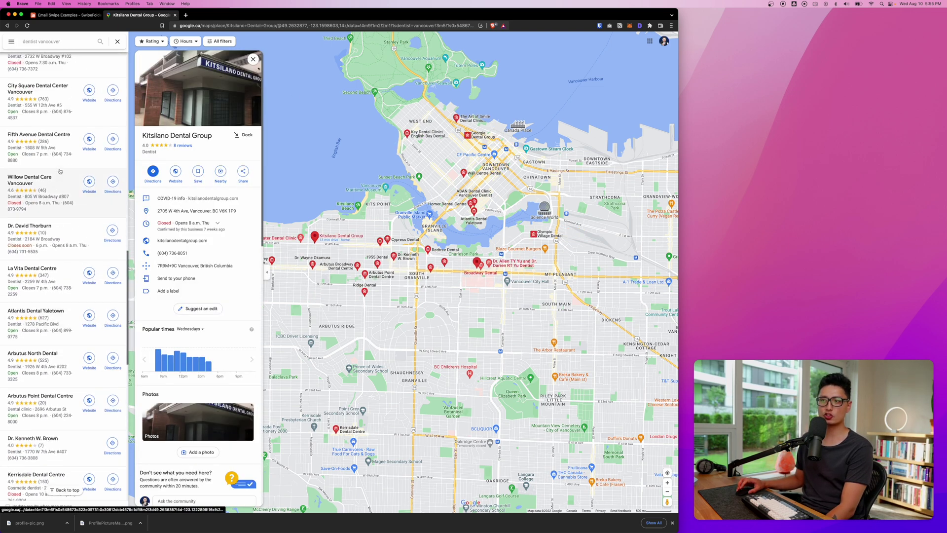
{"action": "scroll", "coordinate": [60, 171], "scroll_direction": "down", "scroll_amount": 3}
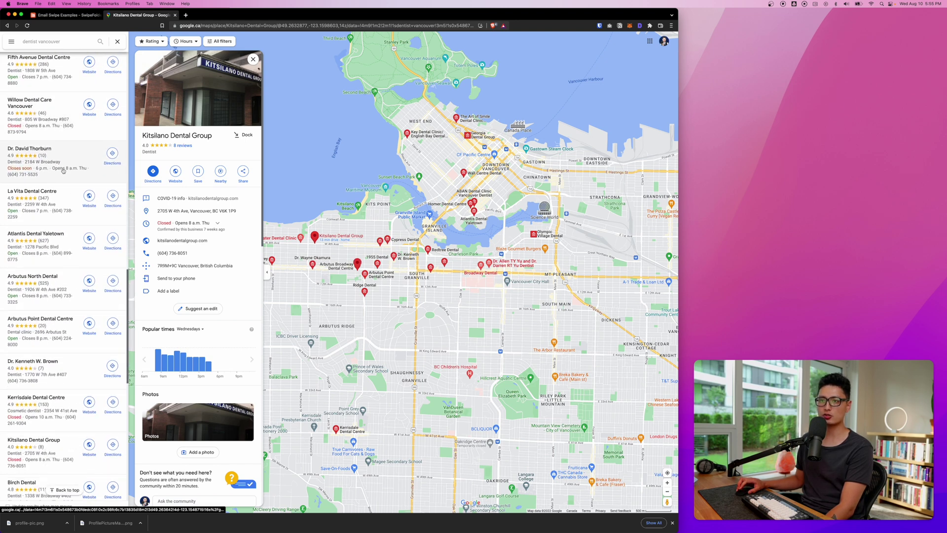
{"action": "scroll", "coordinate": [63, 171], "scroll_direction": "down", "scroll_amount": 1}
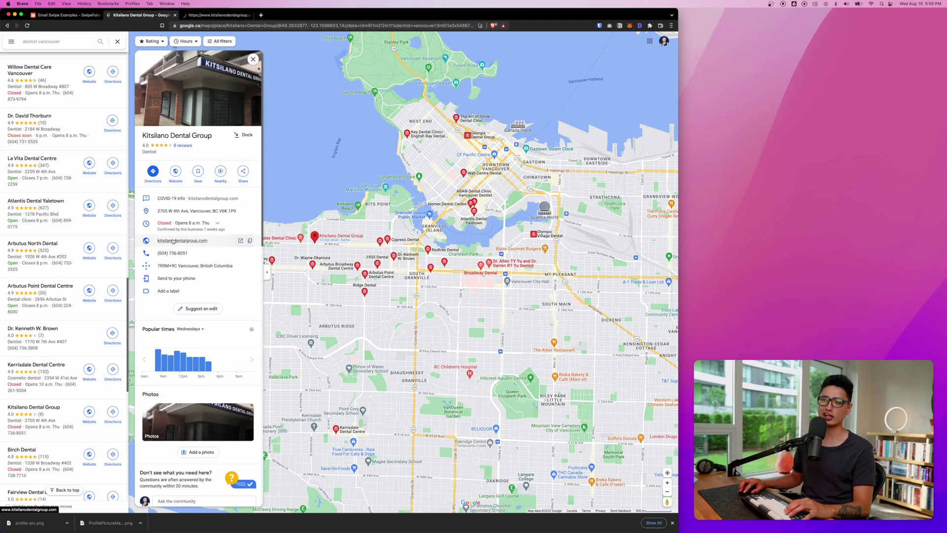
{"action": "left_click", "coordinate": [218, 19]}
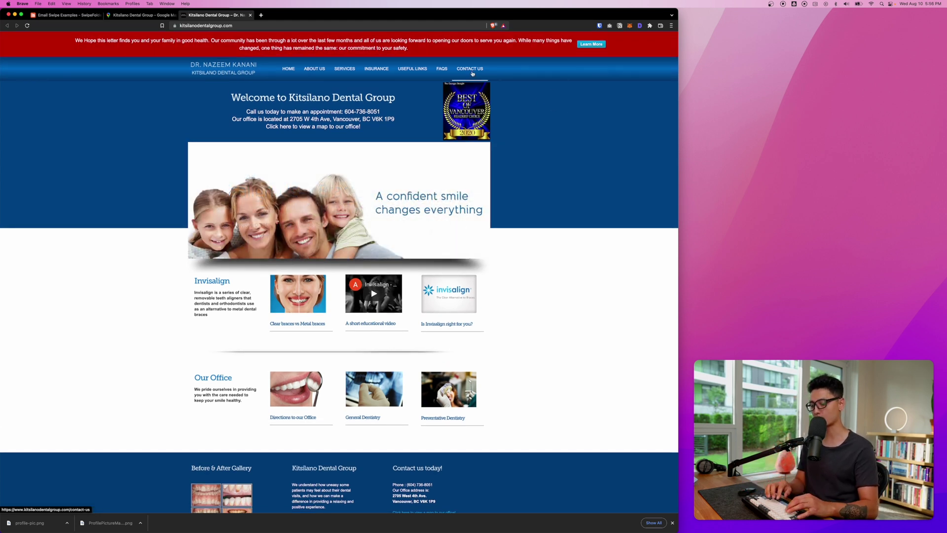
Find the clinic's Contact Us page and start a Mail message to its email link.
{"action": "key", "text": "super+f"}
{"action": "type", "text": "co"}
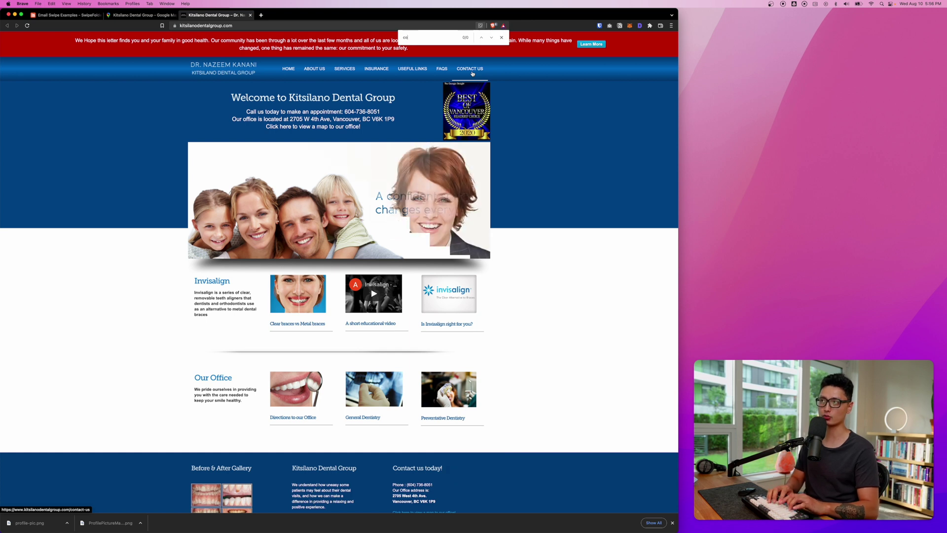
{"action": "type", "text": "ntact"}
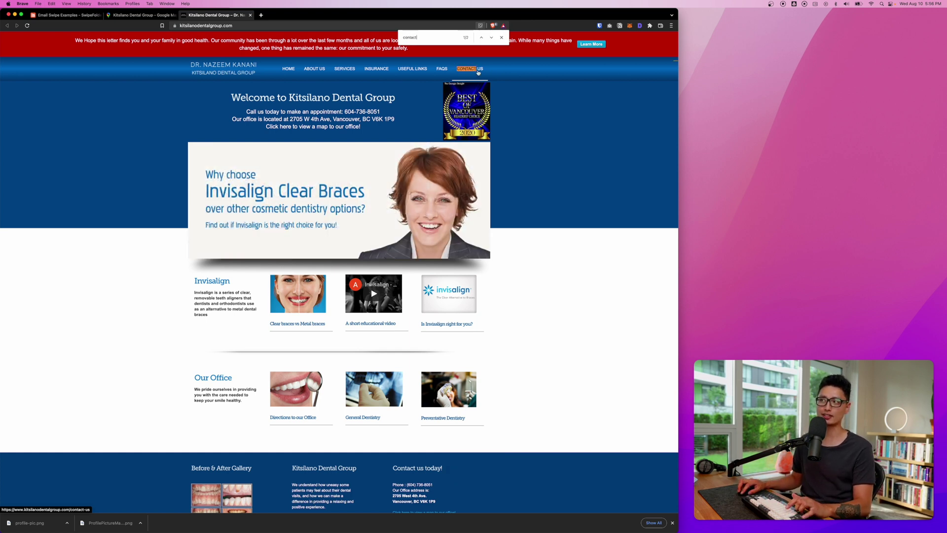
{"action": "key", "text": "Escape"}
{"action": "left_click", "coordinate": [475, 68]}
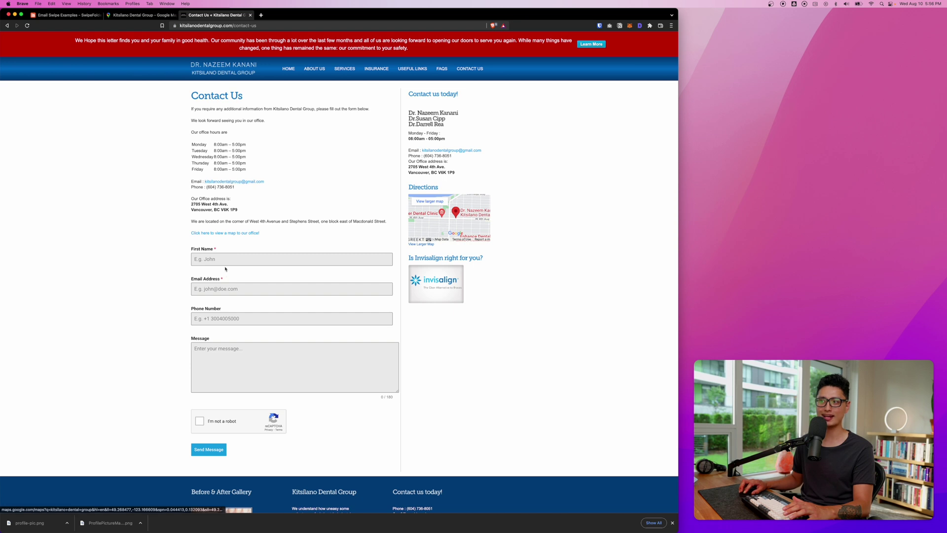
{"action": "left_click", "coordinate": [230, 183]}
{"action": "left_click", "coordinate": [417, 79]}
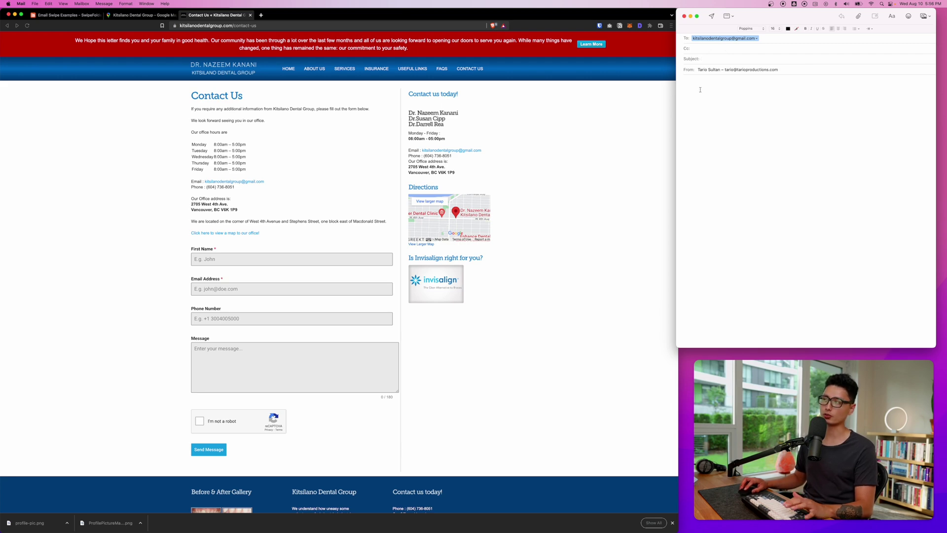
Copy the clinic's name from its Google Maps listing.
{"action": "left_click", "coordinate": [724, 98]}
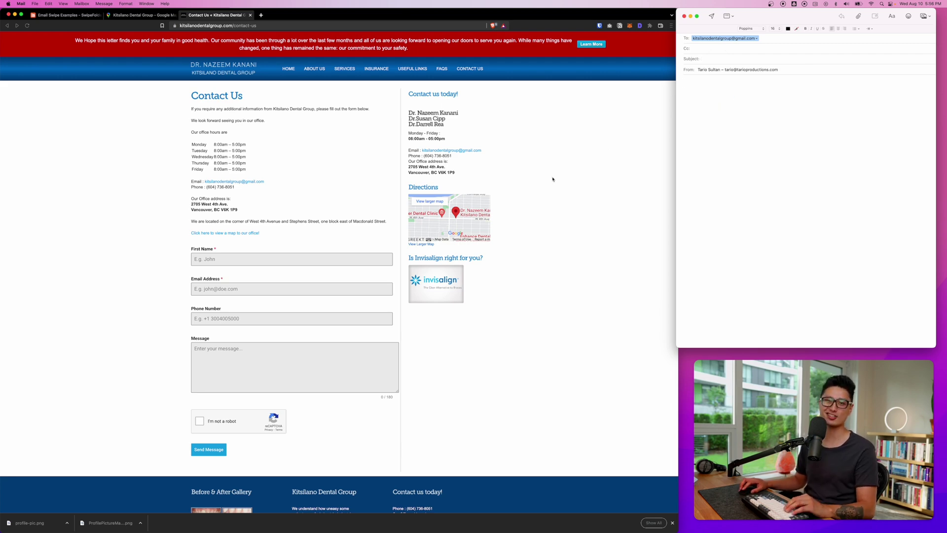
{"action": "left_click", "coordinate": [141, 15]}
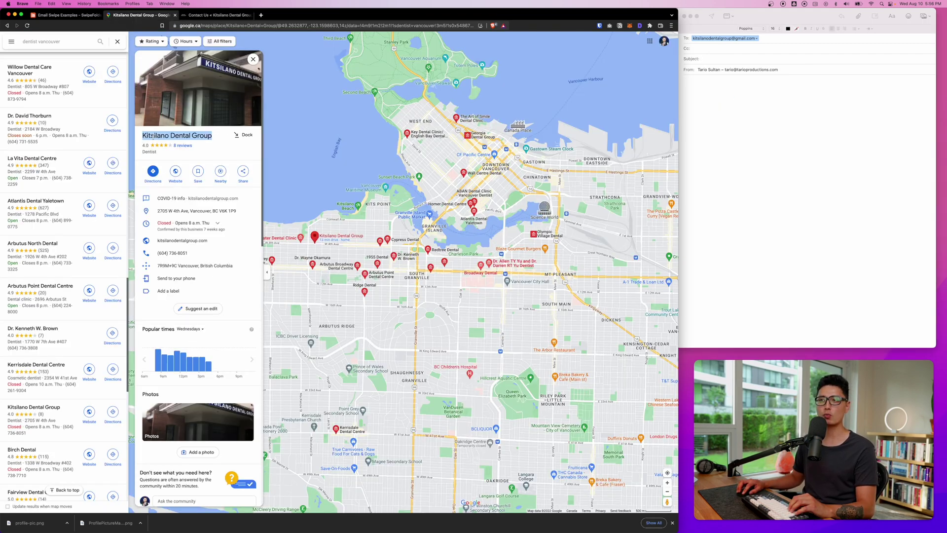
{"action": "triple_click", "coordinate": [173, 135]}
{"action": "key", "text": "super+c"}
{"action": "key", "text": "super+Tab"}
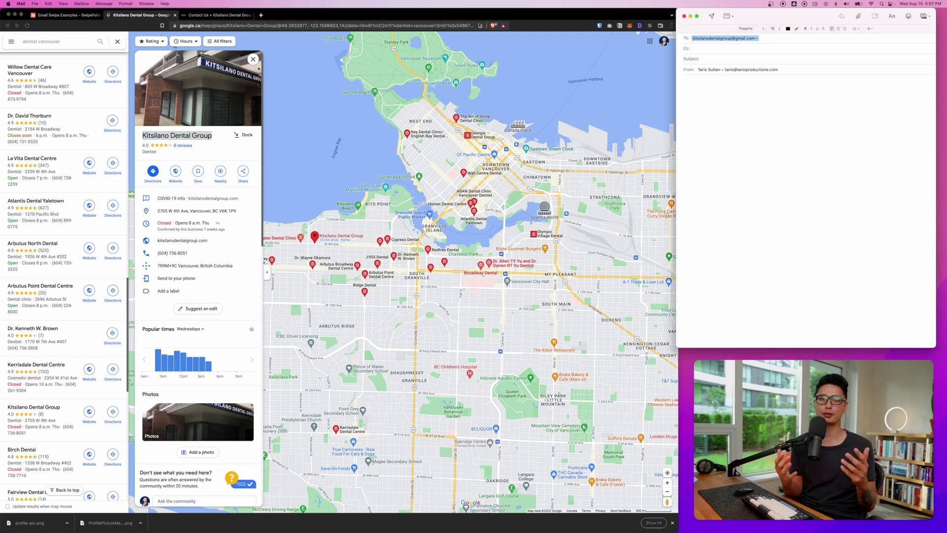
Replace the draft's 'Hi My name is.' text with the /ggoutreach snippet.
{"action": "type", "text": "Hi "}
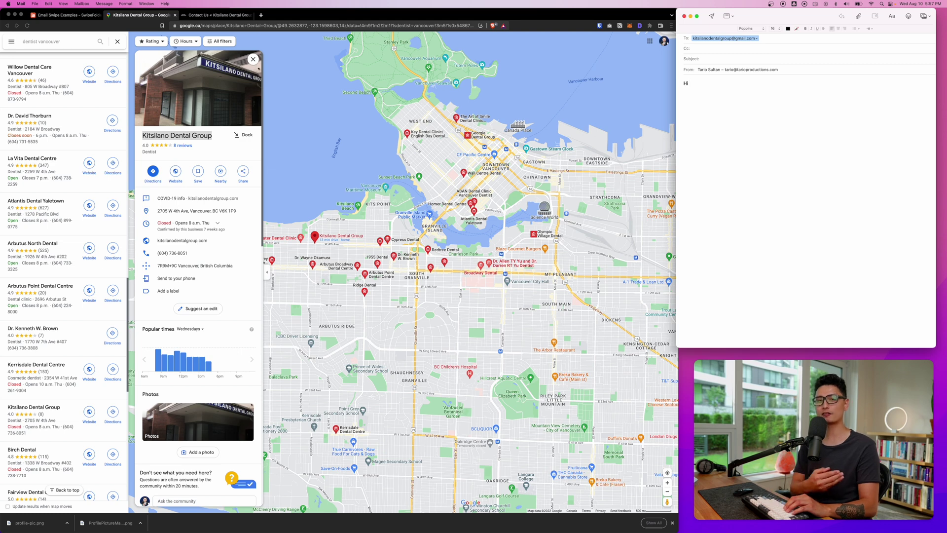
{"action": "type", "text": "My name is..."}
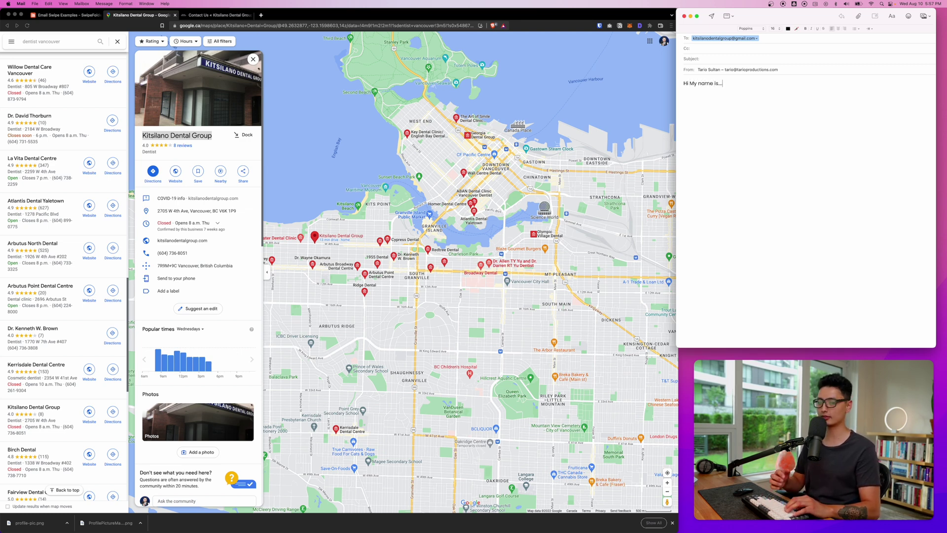
{"action": "key", "text": "super+a"}
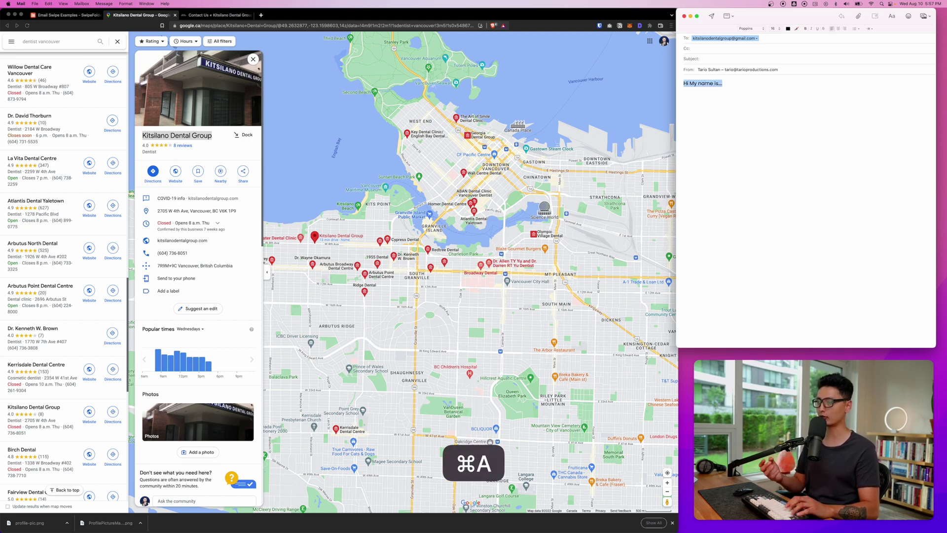
{"action": "key", "text": "BackSpace"}
{"action": "type", "text": "/"}
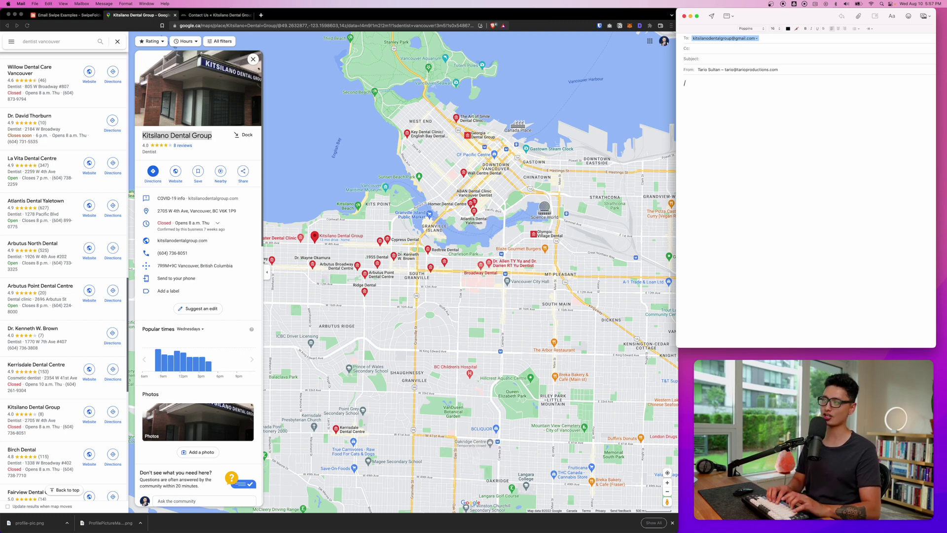
{"action": "type", "text": "gg"}
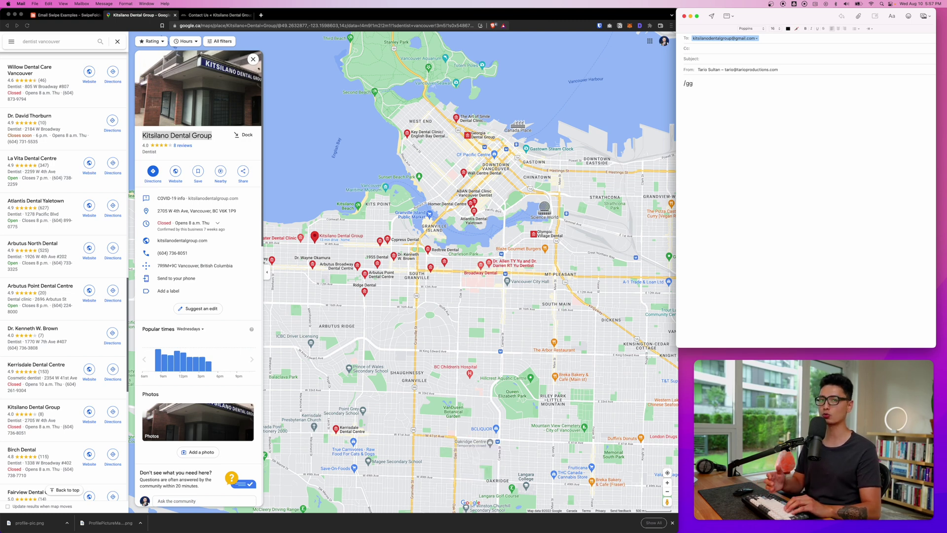
{"action": "type", "text": "outreach"}
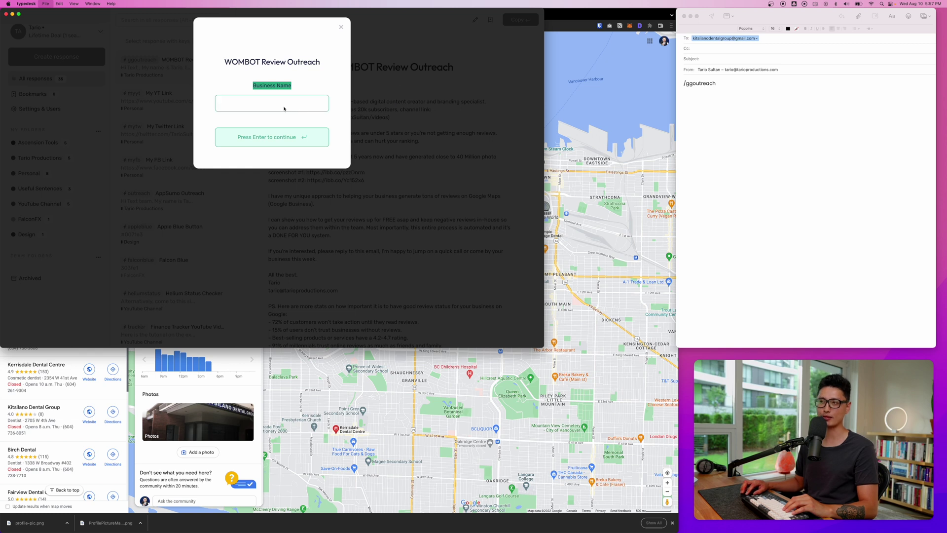
Enter Kitsilano Dental Group as the Business Name to insert the outreach email.
{"action": "key", "text": "super+v"}
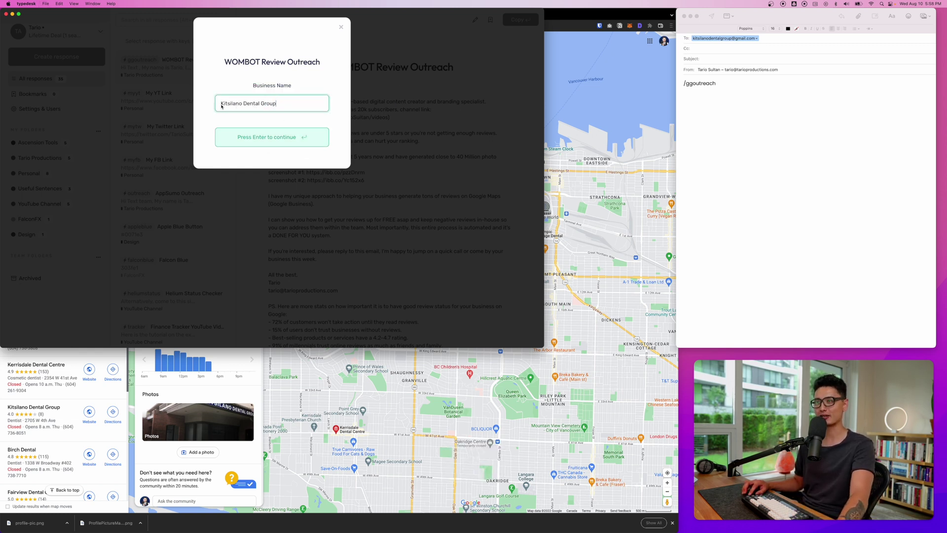
{"action": "left_click_drag", "start_coordinate": [220, 105], "coordinate": [277, 105]}
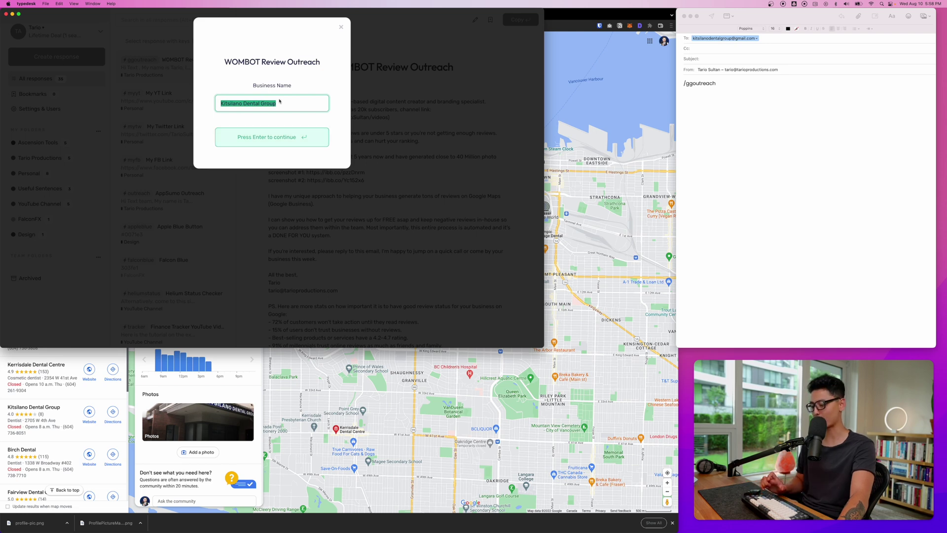
{"action": "key", "text": "Return"}
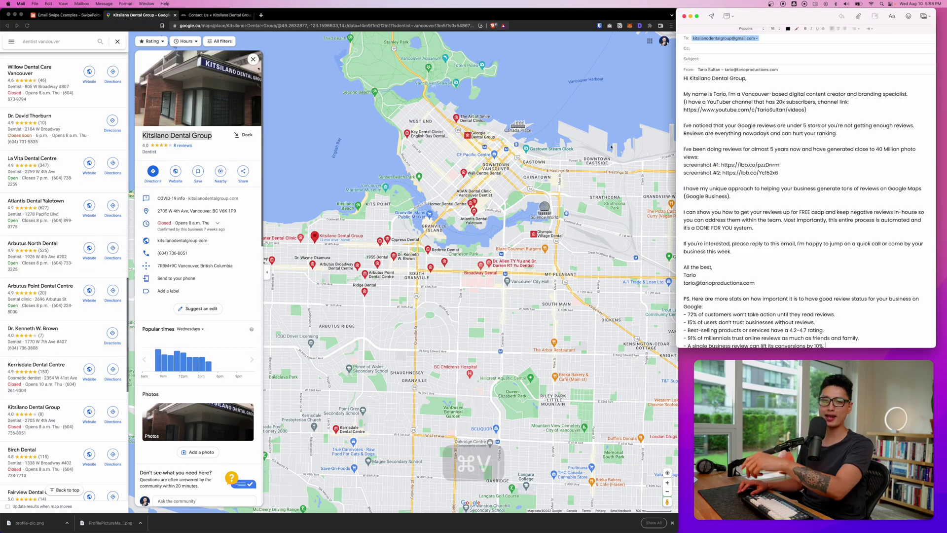
Move the Mail window aside and review the inserted email's greeting.
{"action": "left_click_drag", "start_coordinate": [769, 15], "coordinate": [724, 18]}
{"action": "mouse_move", "coordinate": [701, 85]}
{"action": "left_mouse_down"}
{"action": "mouse_move", "coordinate": [645, 84]}
{"action": "mouse_move", "coordinate": [700, 85]}
{"action": "left_mouse_up"}
{"action": "left_click", "coordinate": [645, 85]}
{"action": "scroll", "coordinate": [688, 91], "scroll_direction": "down", "scroll_amount": 1}
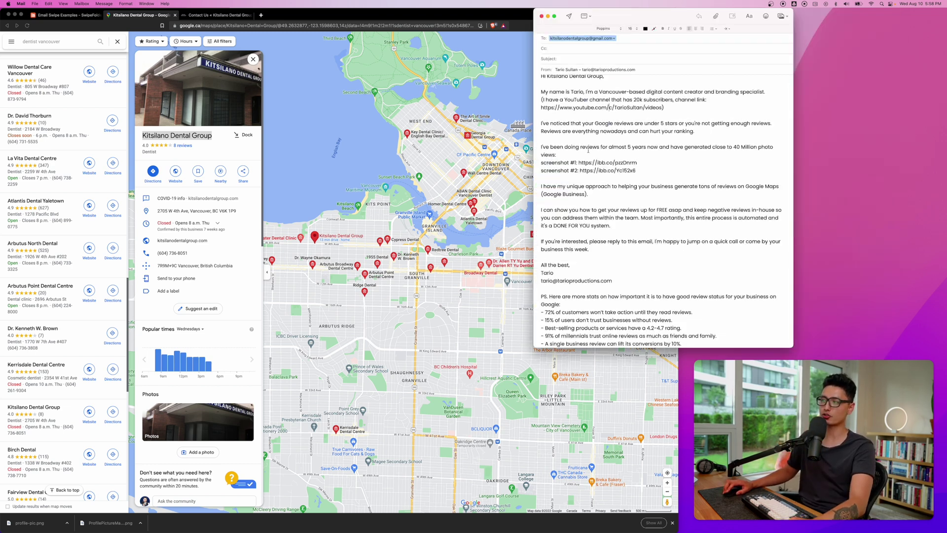
{"action": "scroll", "coordinate": [635, 217], "scroll_direction": "up", "scroll_amount": 1}
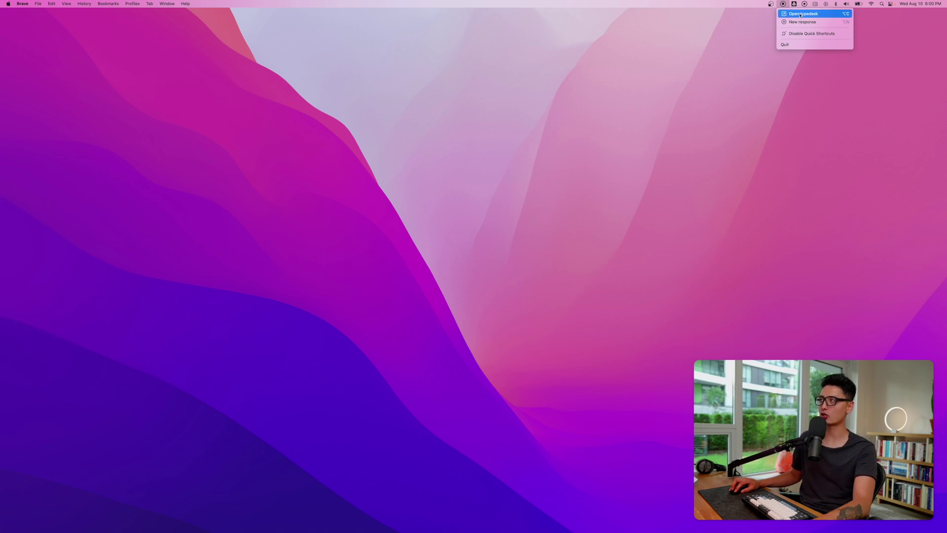
Open the WOMBOT Review Outreach response in Typedesk's editor.
{"action": "left_click", "coordinate": [800, 15]}
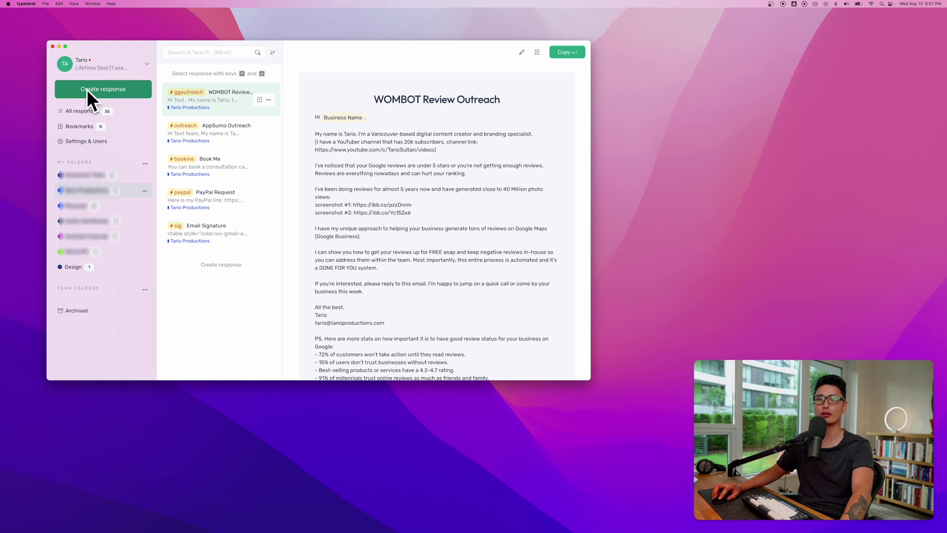
{"action": "left_click", "coordinate": [269, 100]}
{"action": "left_click", "coordinate": [245, 113]}
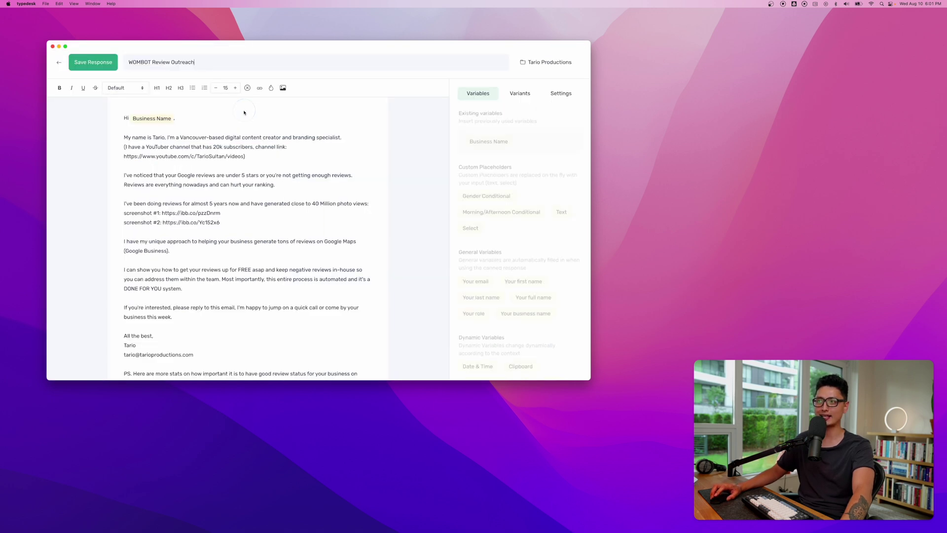
Select and review the response's email body up to the sign-off.
{"action": "left_click", "coordinate": [137, 122]}
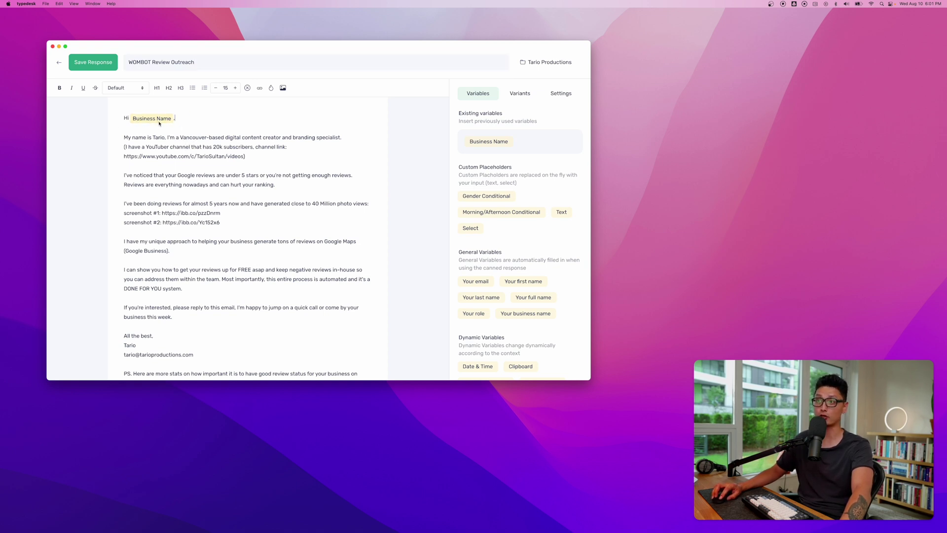
{"action": "left_click_drag", "start_coordinate": [124, 138], "coordinate": [243, 339]}
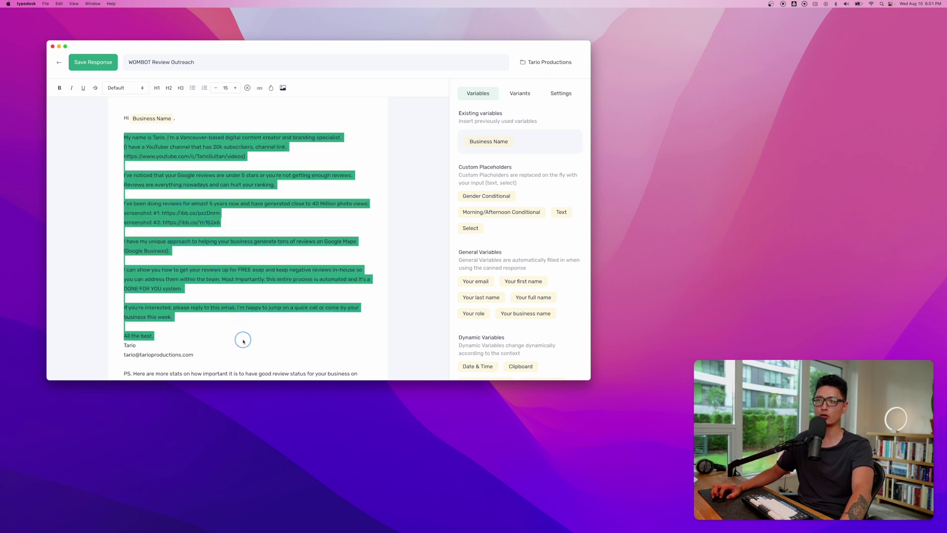
{"action": "left_click", "coordinate": [242, 250]}
{"action": "scroll", "coordinate": [237, 252], "scroll_direction": "down", "scroll_amount": 3}
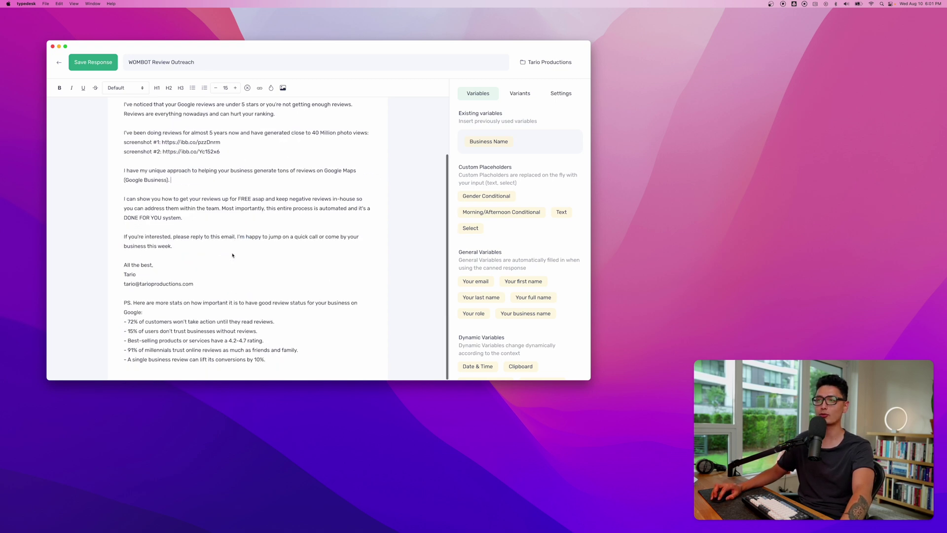
{"action": "scroll", "coordinate": [225, 240], "scroll_direction": "up", "scroll_amount": 3}
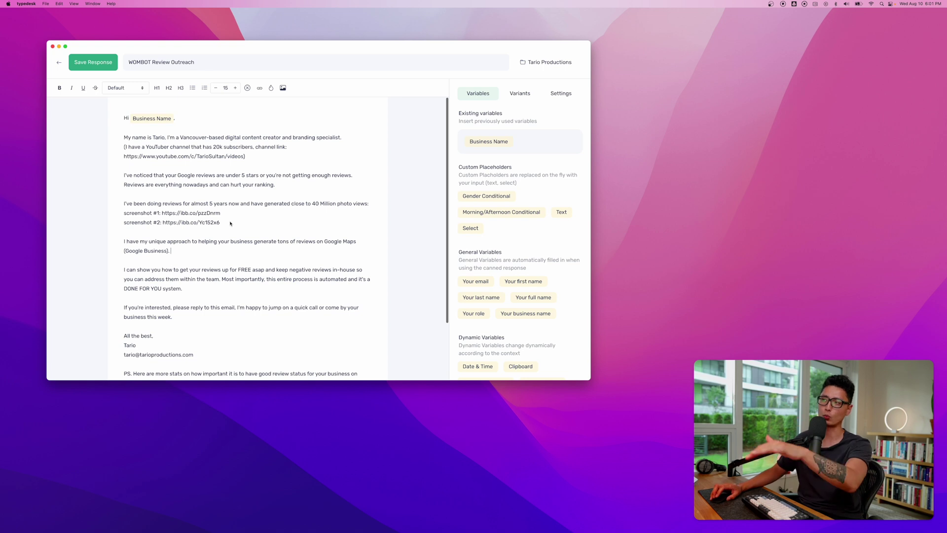
{"action": "left_click", "coordinate": [535, 143]}
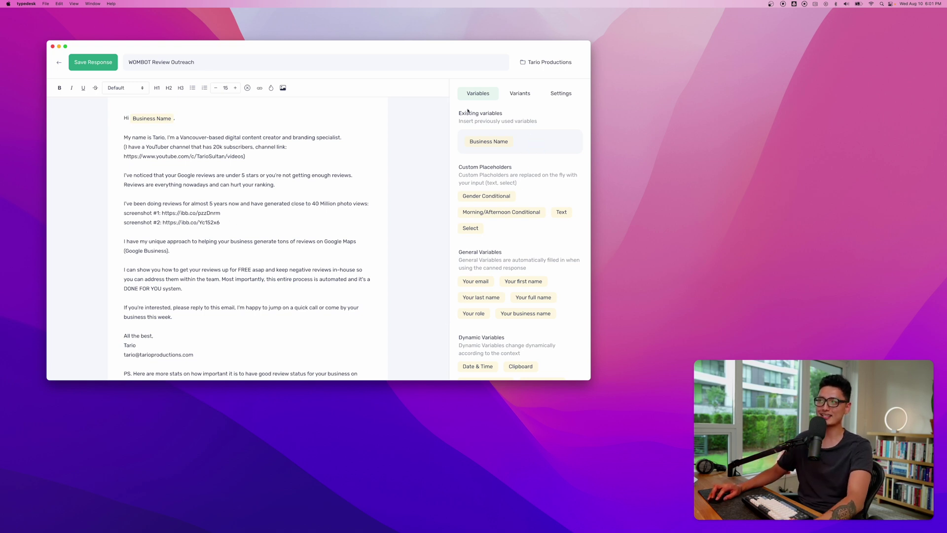